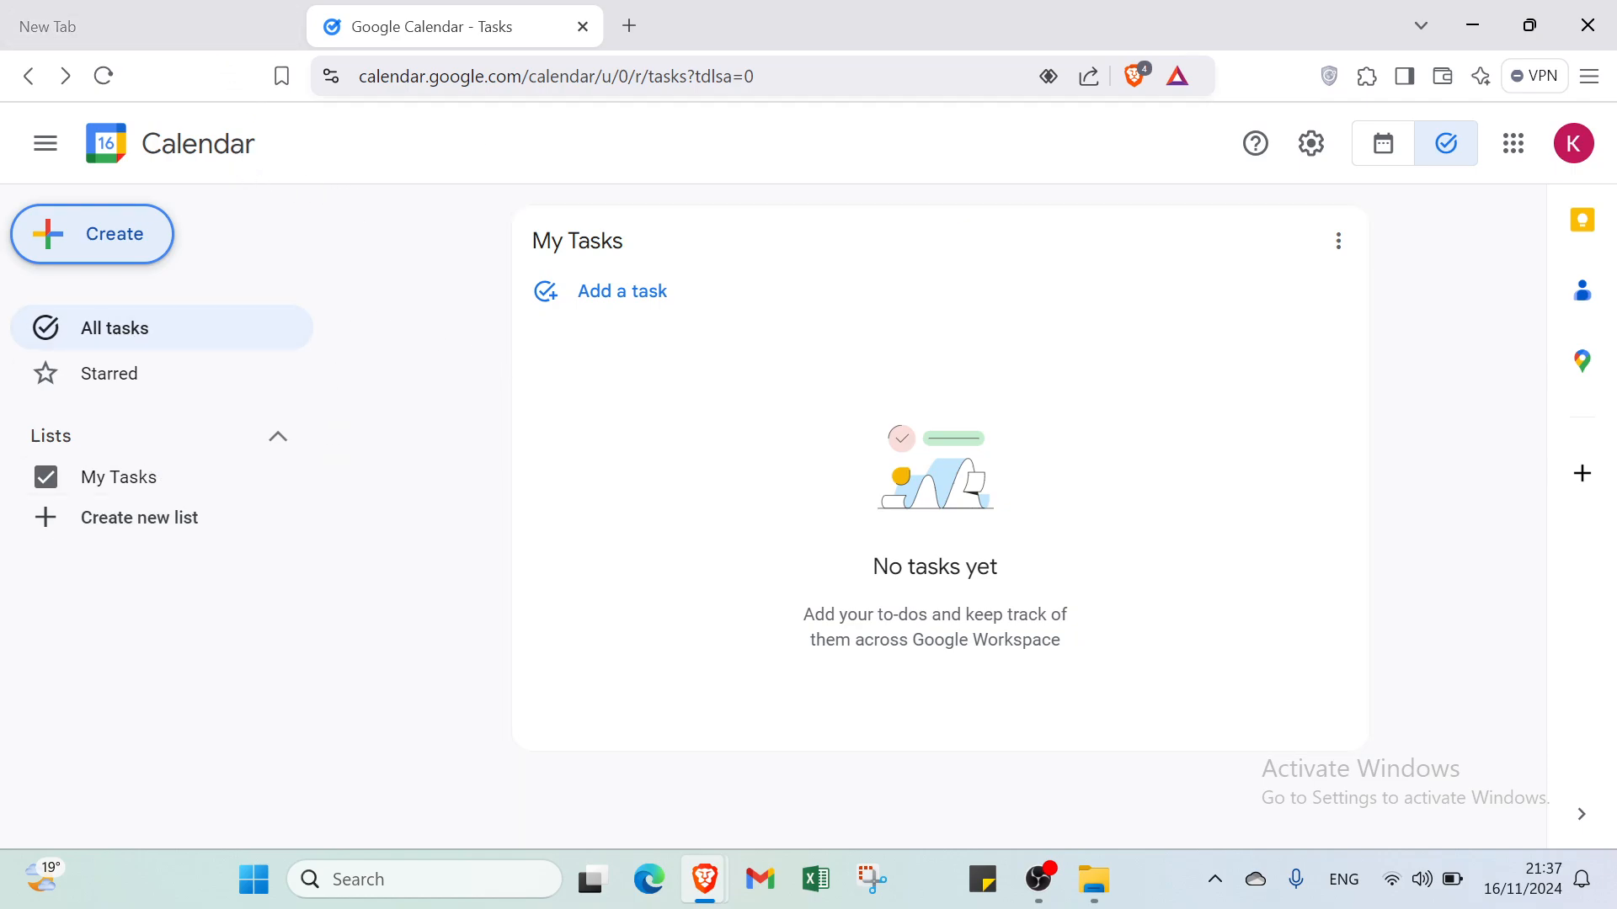
- Search the web for "google tasks" from the empty browser tab
click(194, 34)
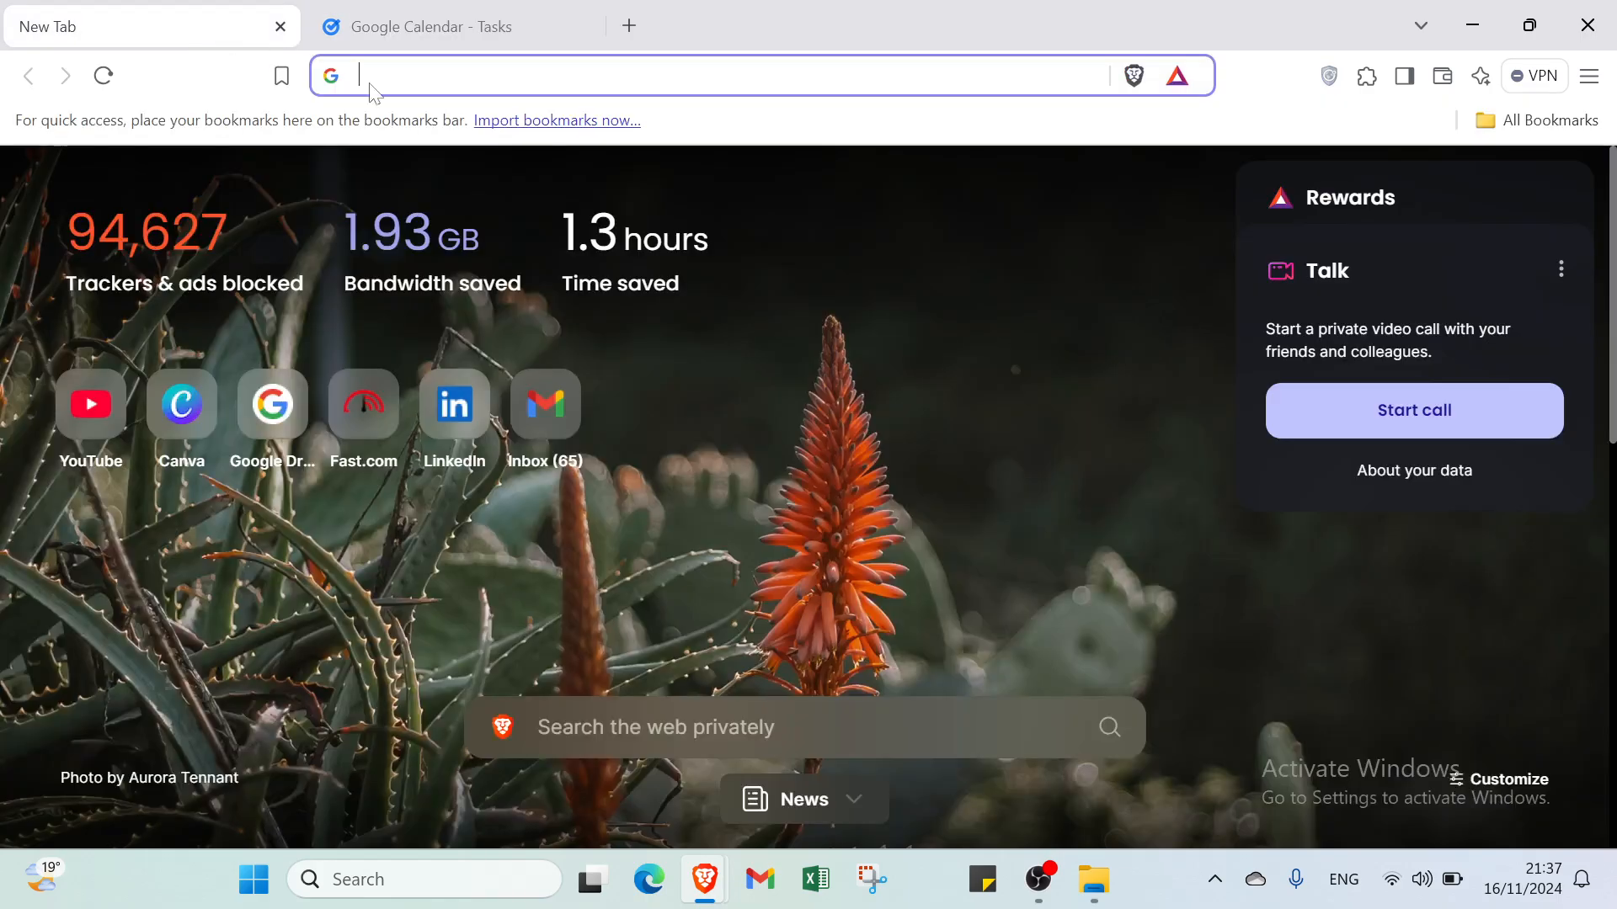
click(371, 88)
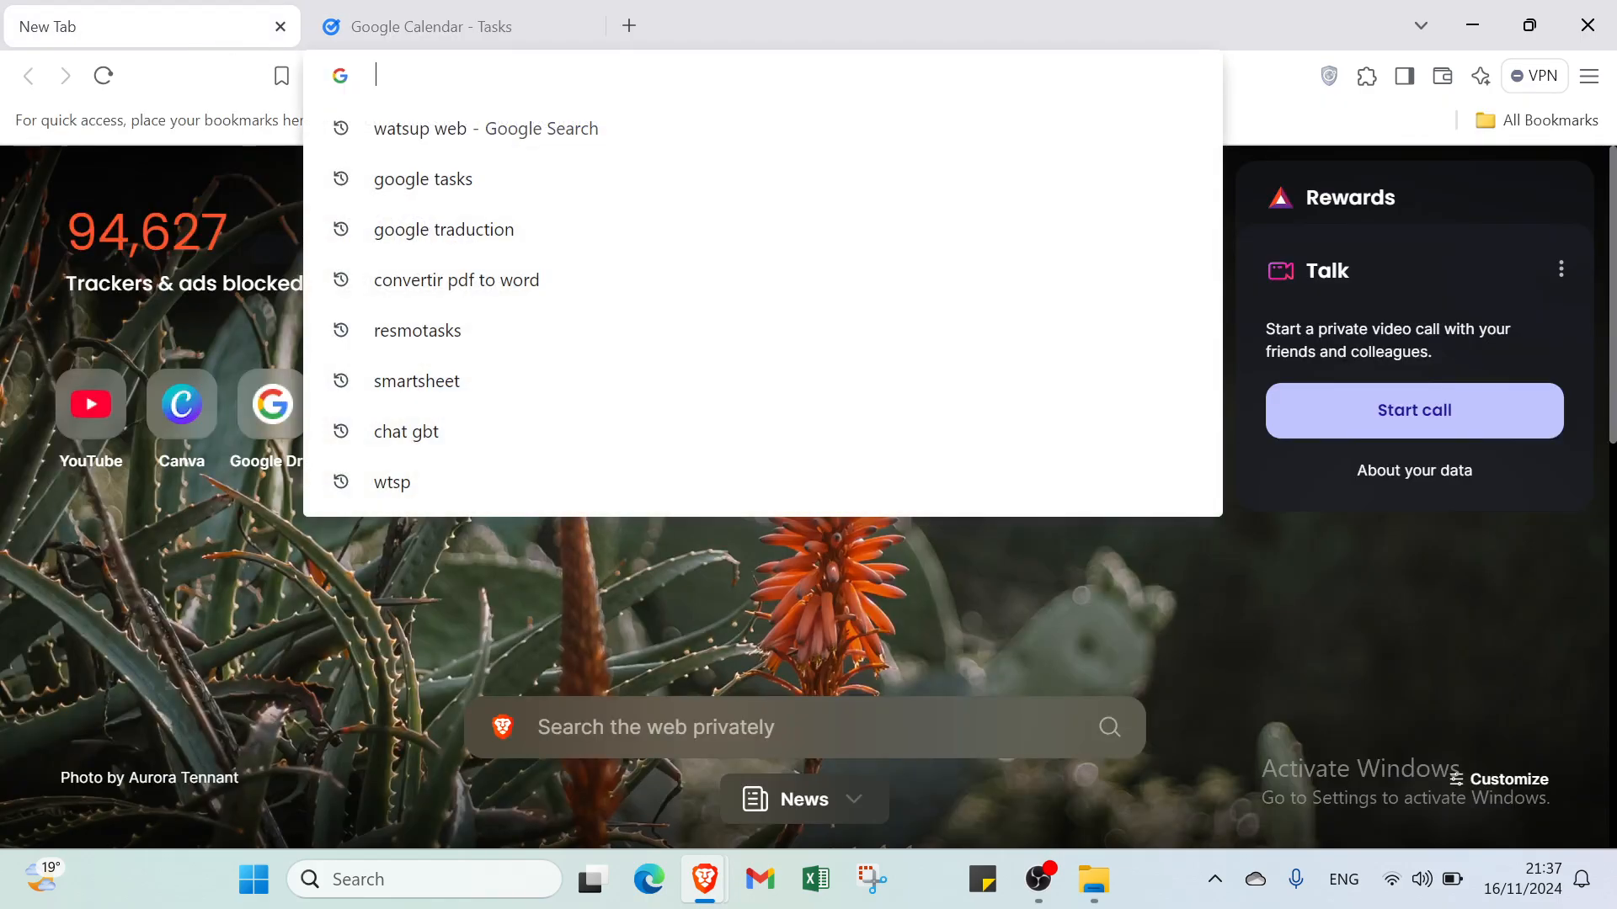
text(goo)
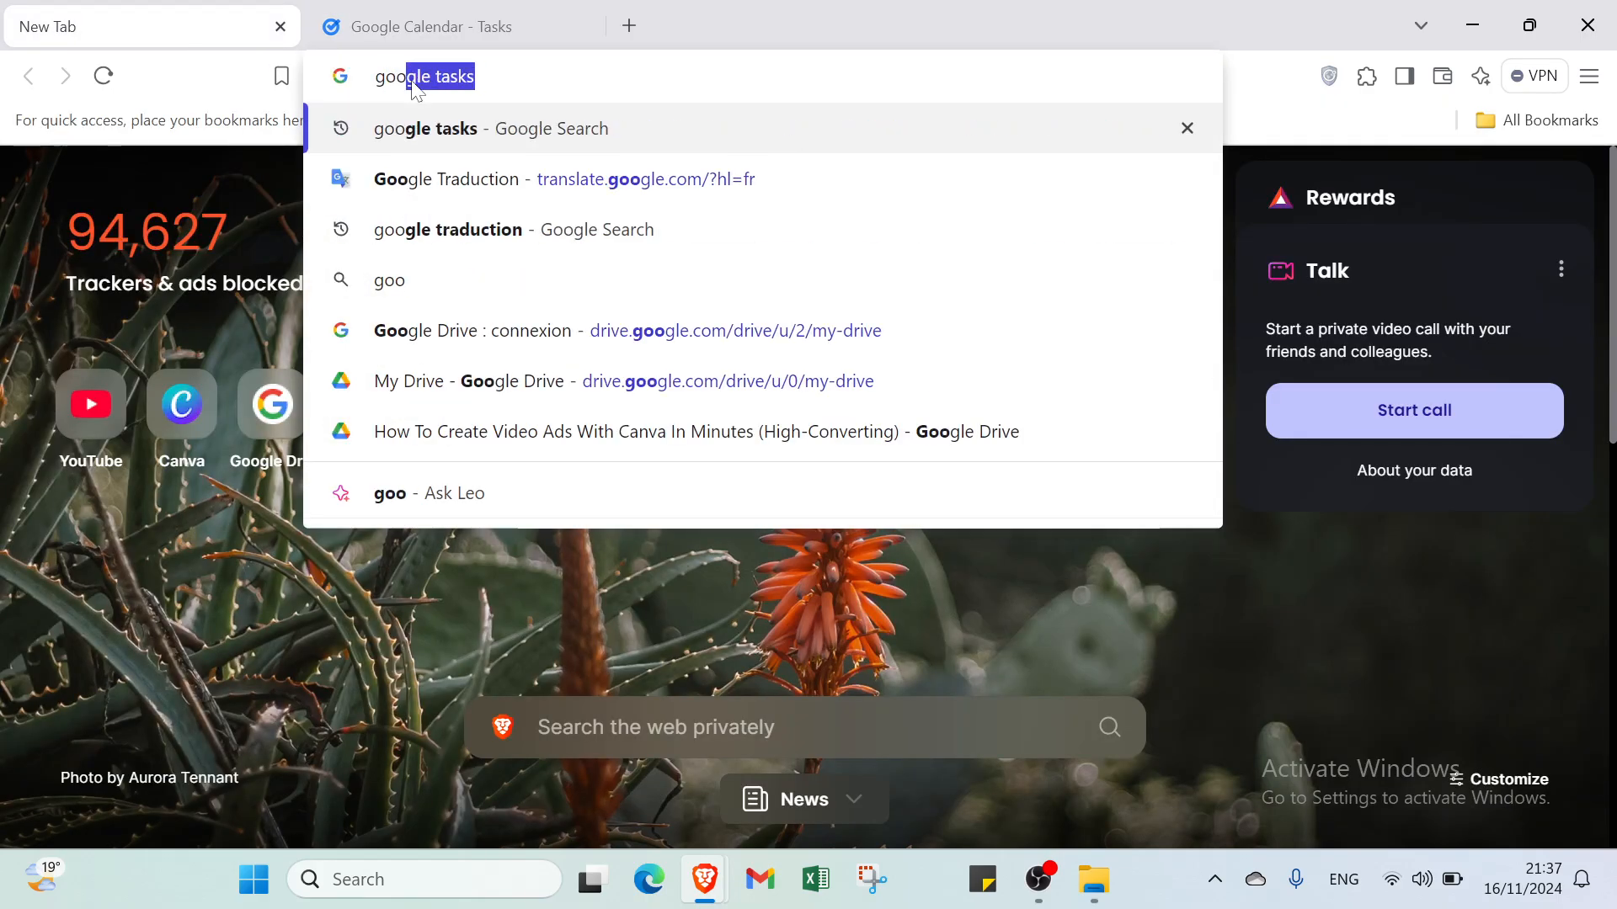
text(gle tas)
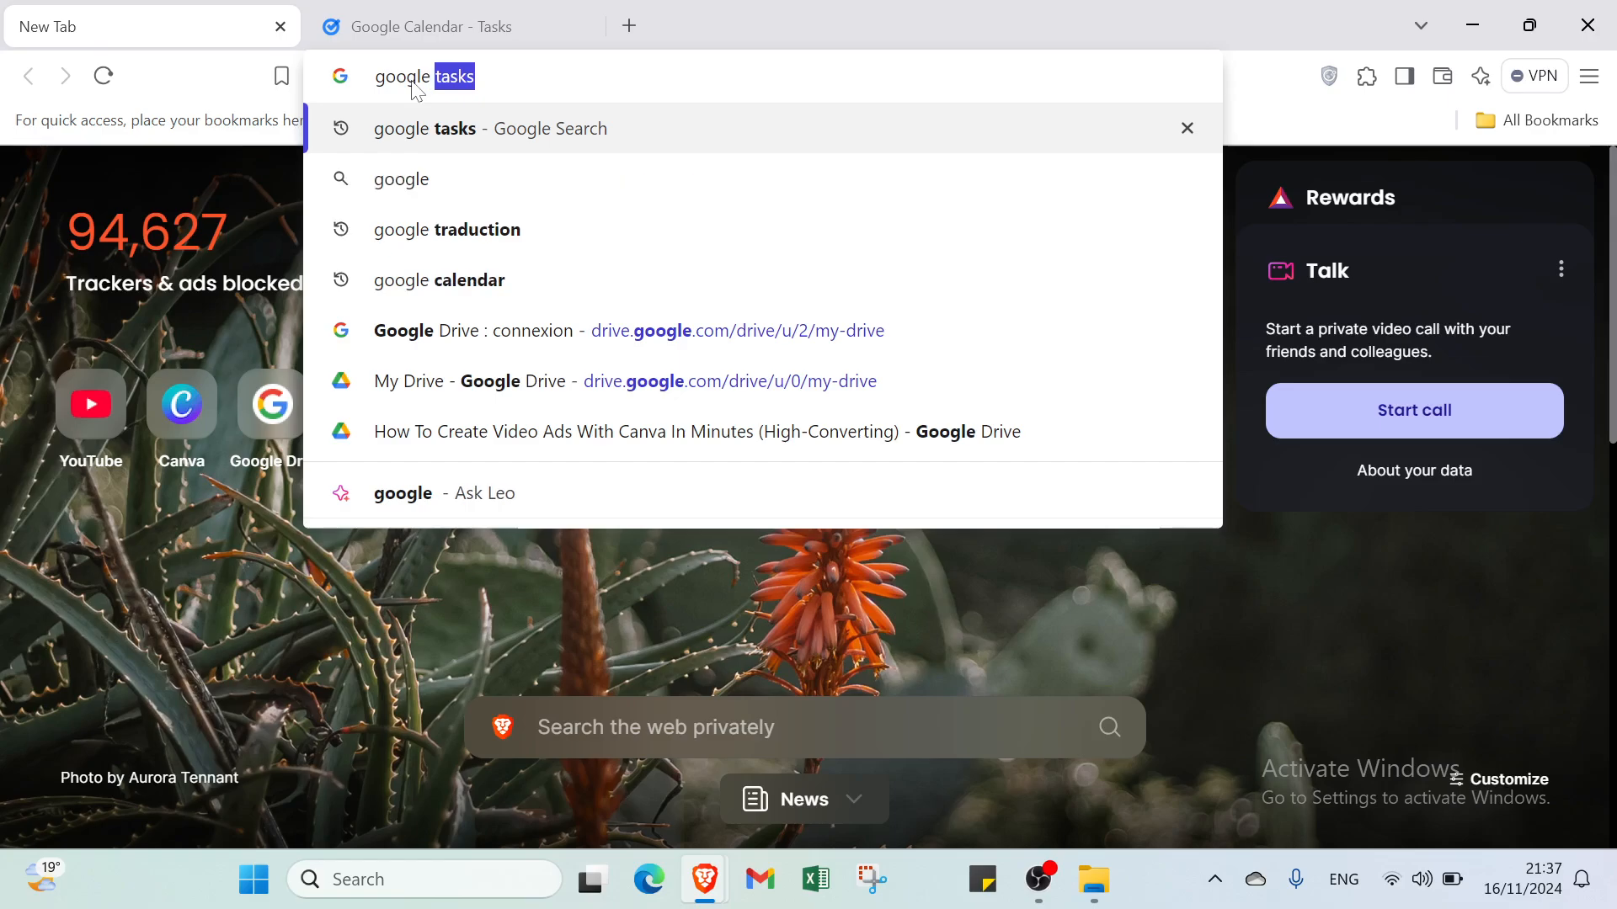
text(ks)
key(Return)
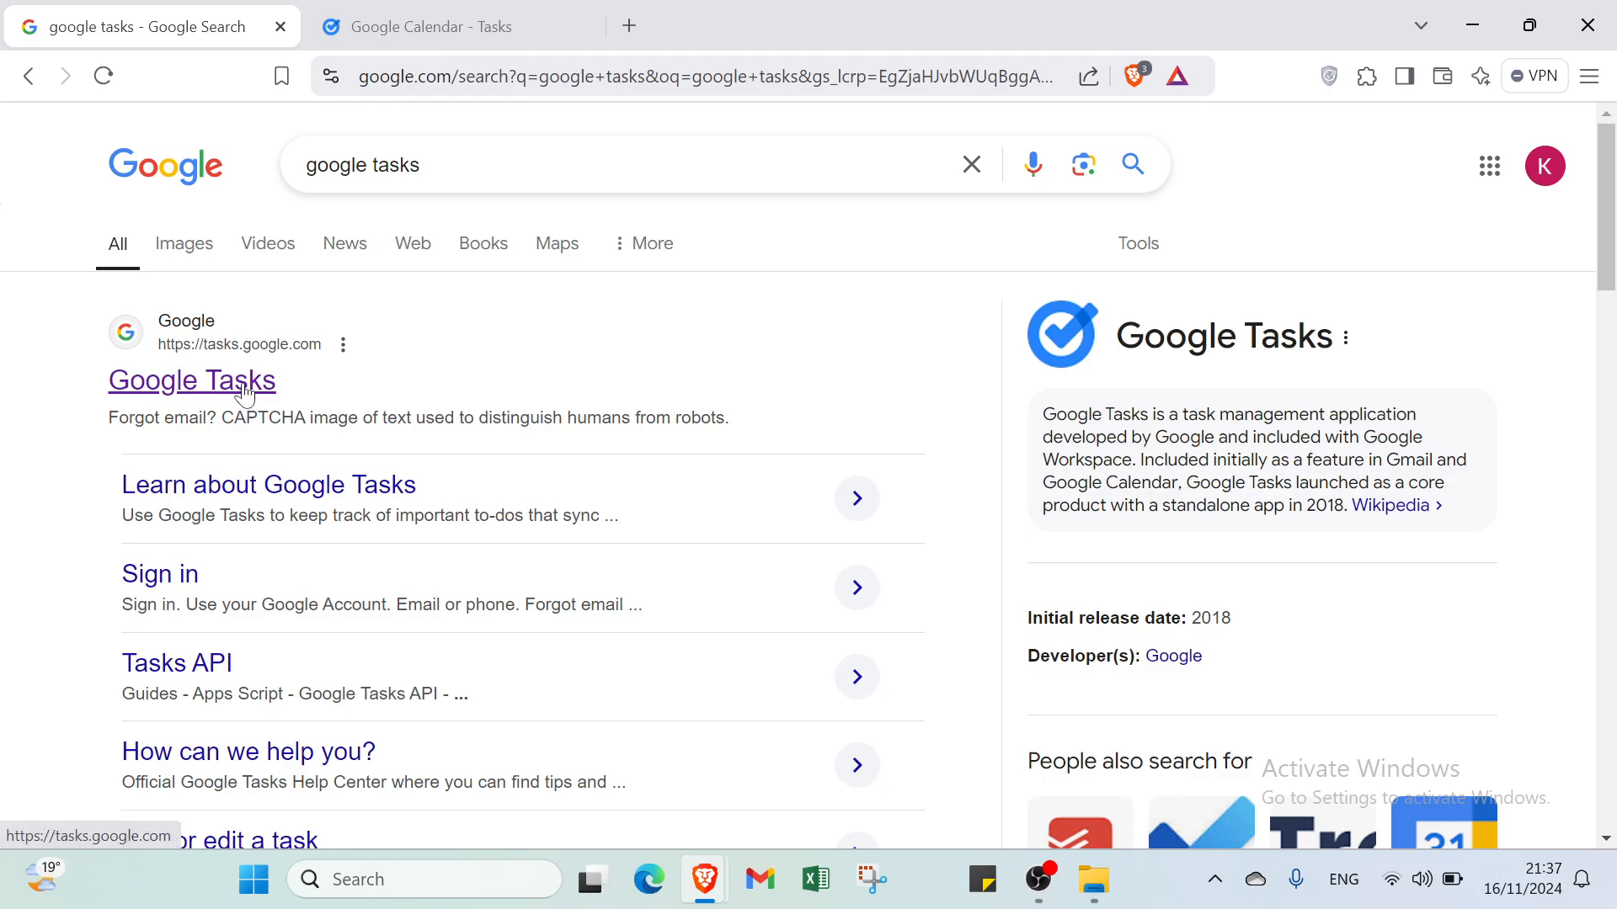
- Leave the search results and return to the open Google Calendar Tasks page
click(410, 27)
click(168, 27)
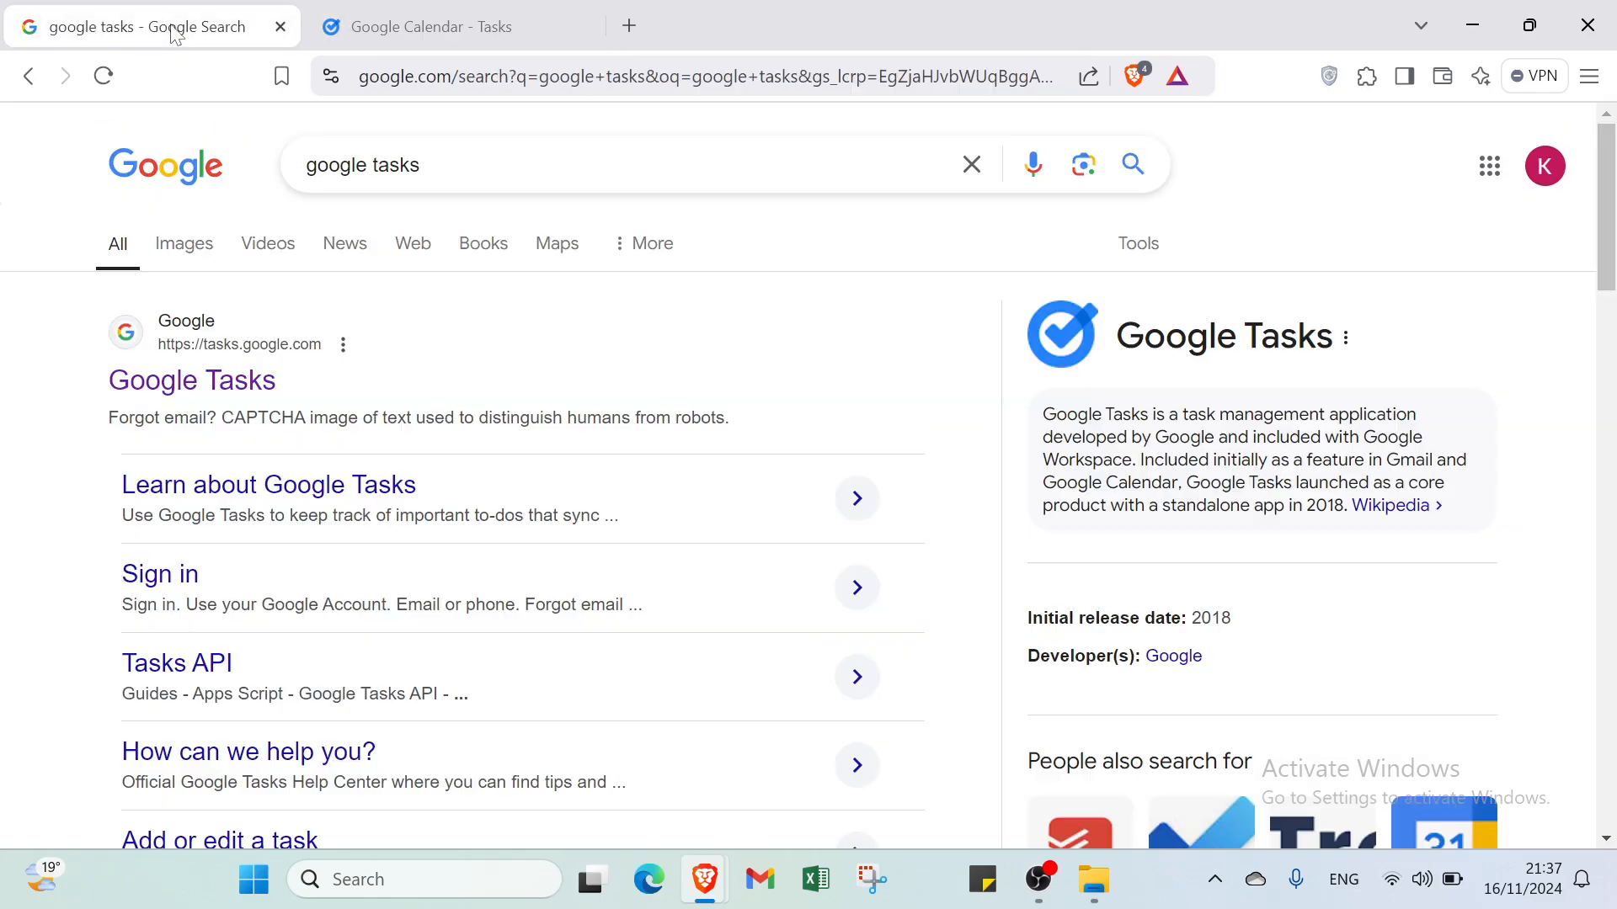
click(29, 76)
click(392, 15)
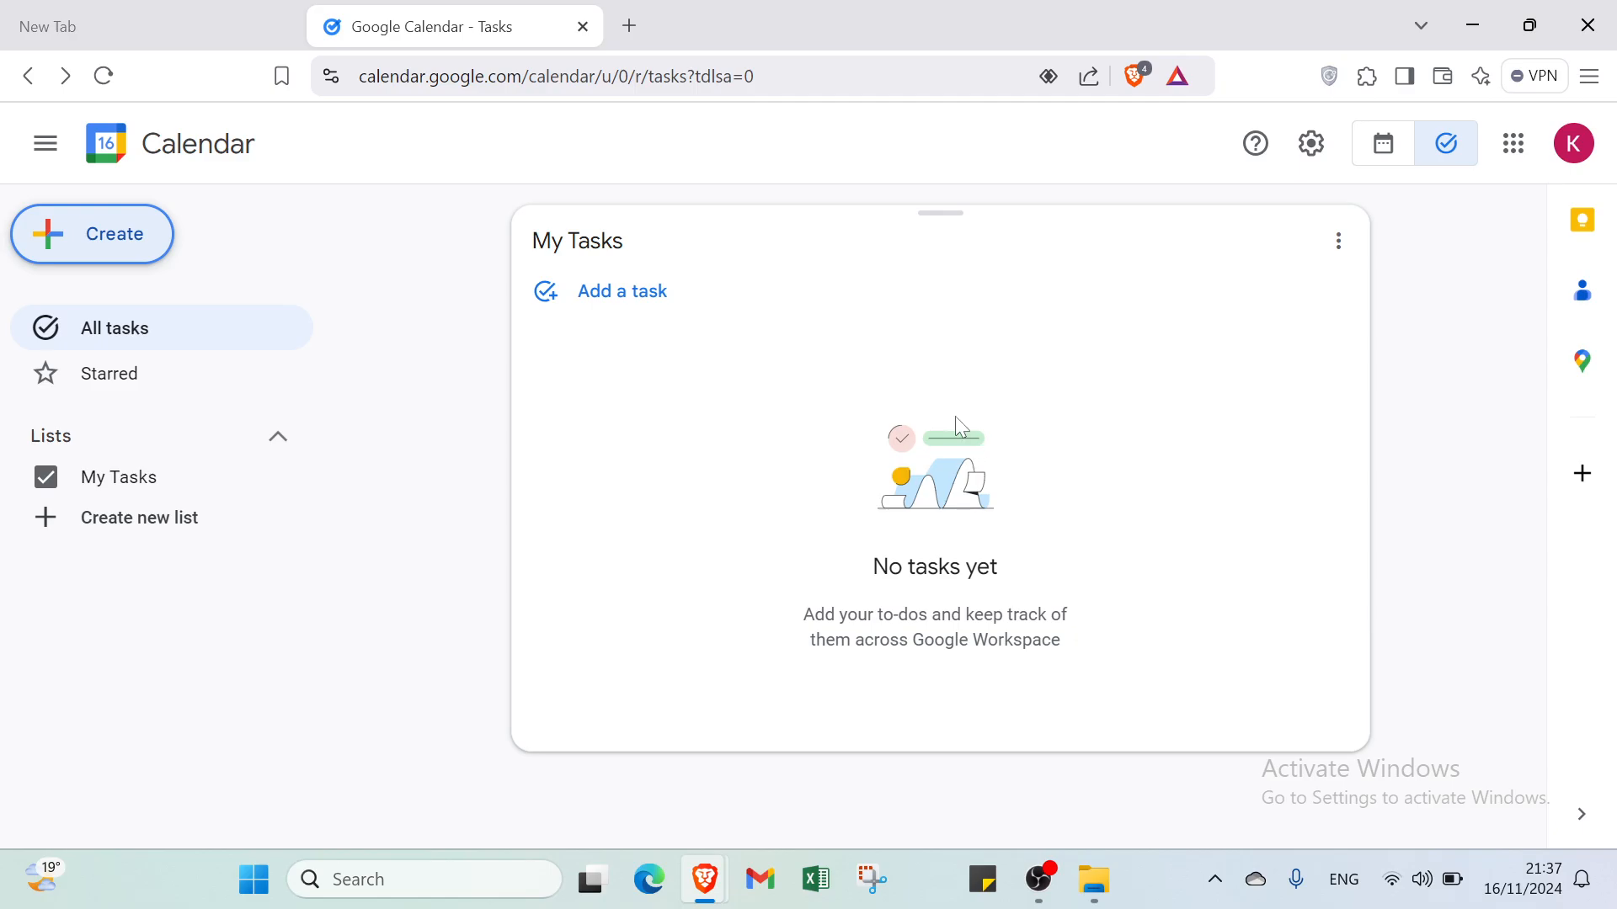
- Open the starred tasks view and add an untitled starred task dated November 16, 2024
click(118, 259)
click(269, 332)
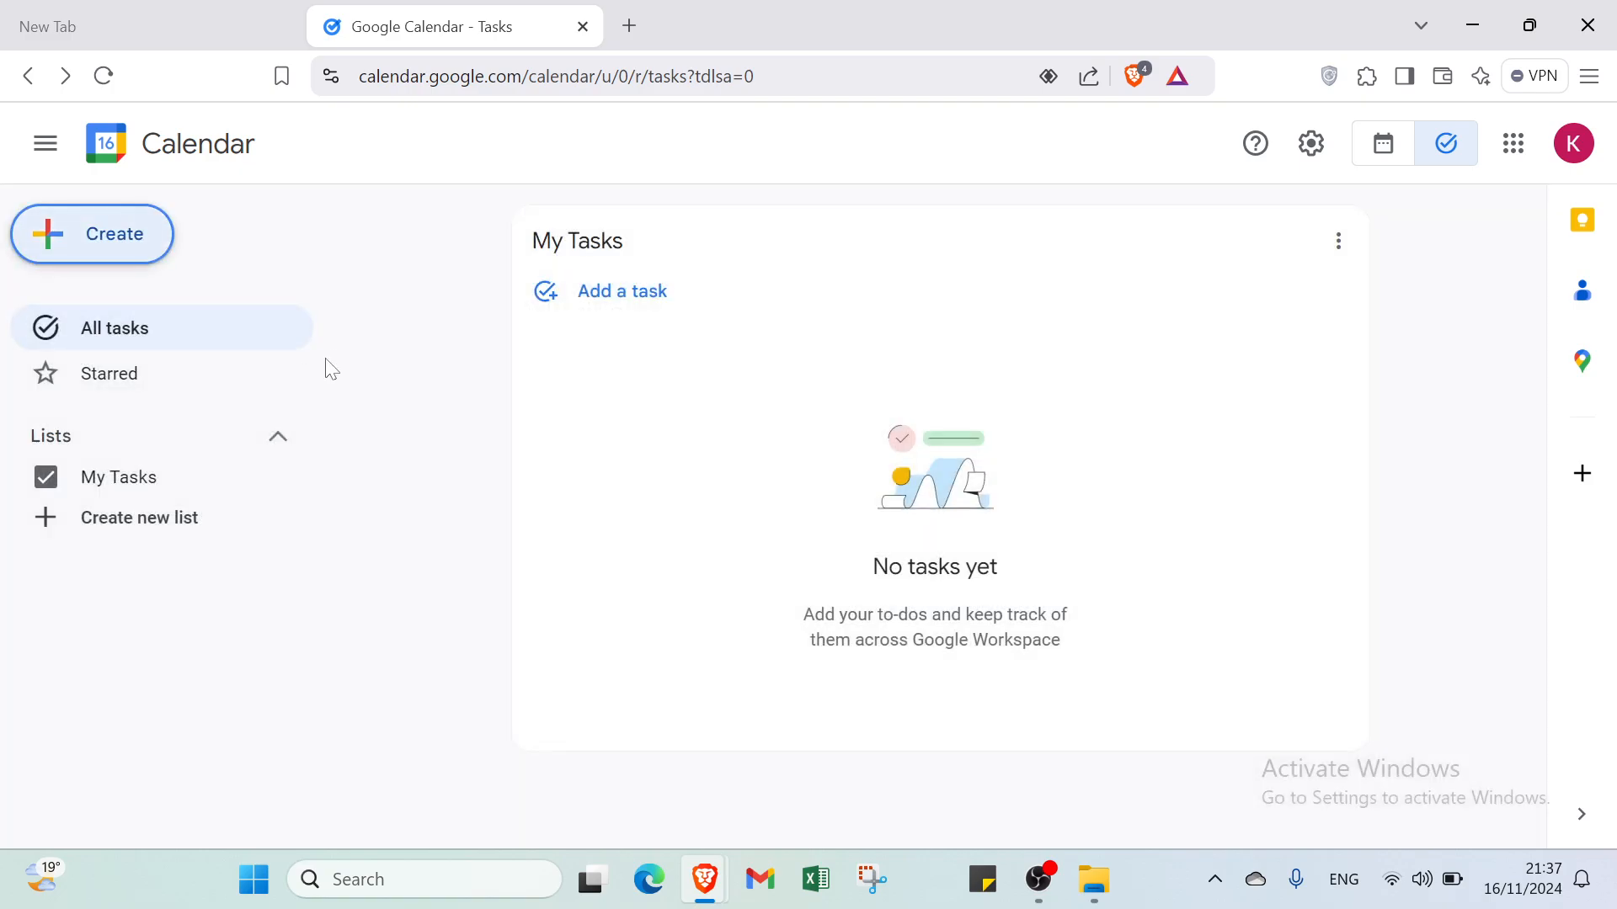
click(201, 376)
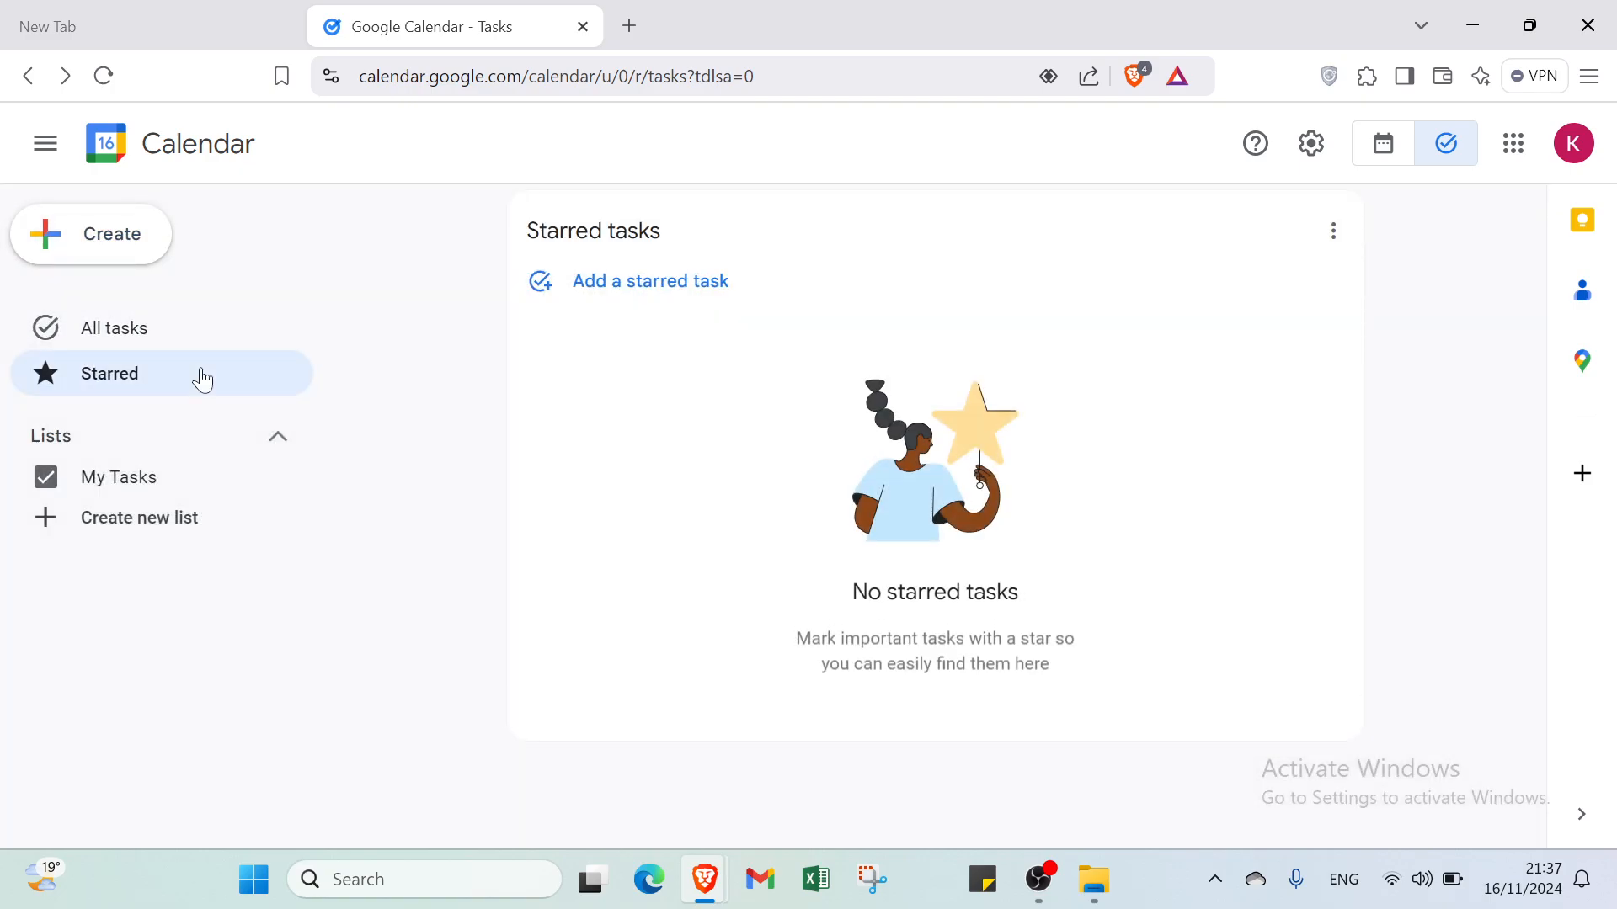
click(585, 299)
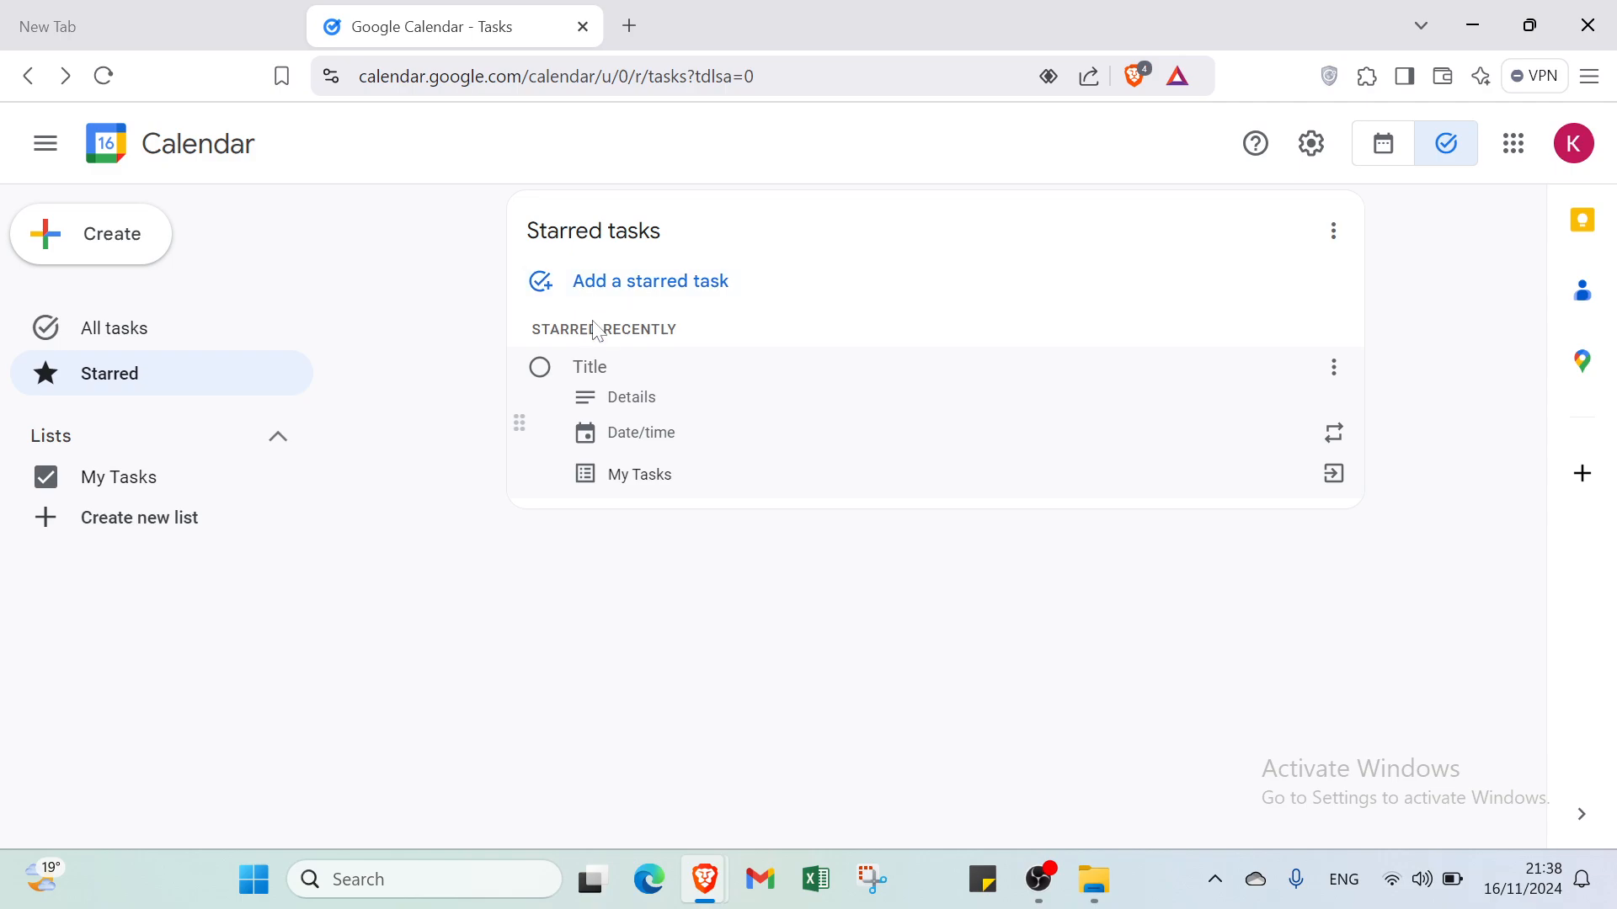
click(607, 399)
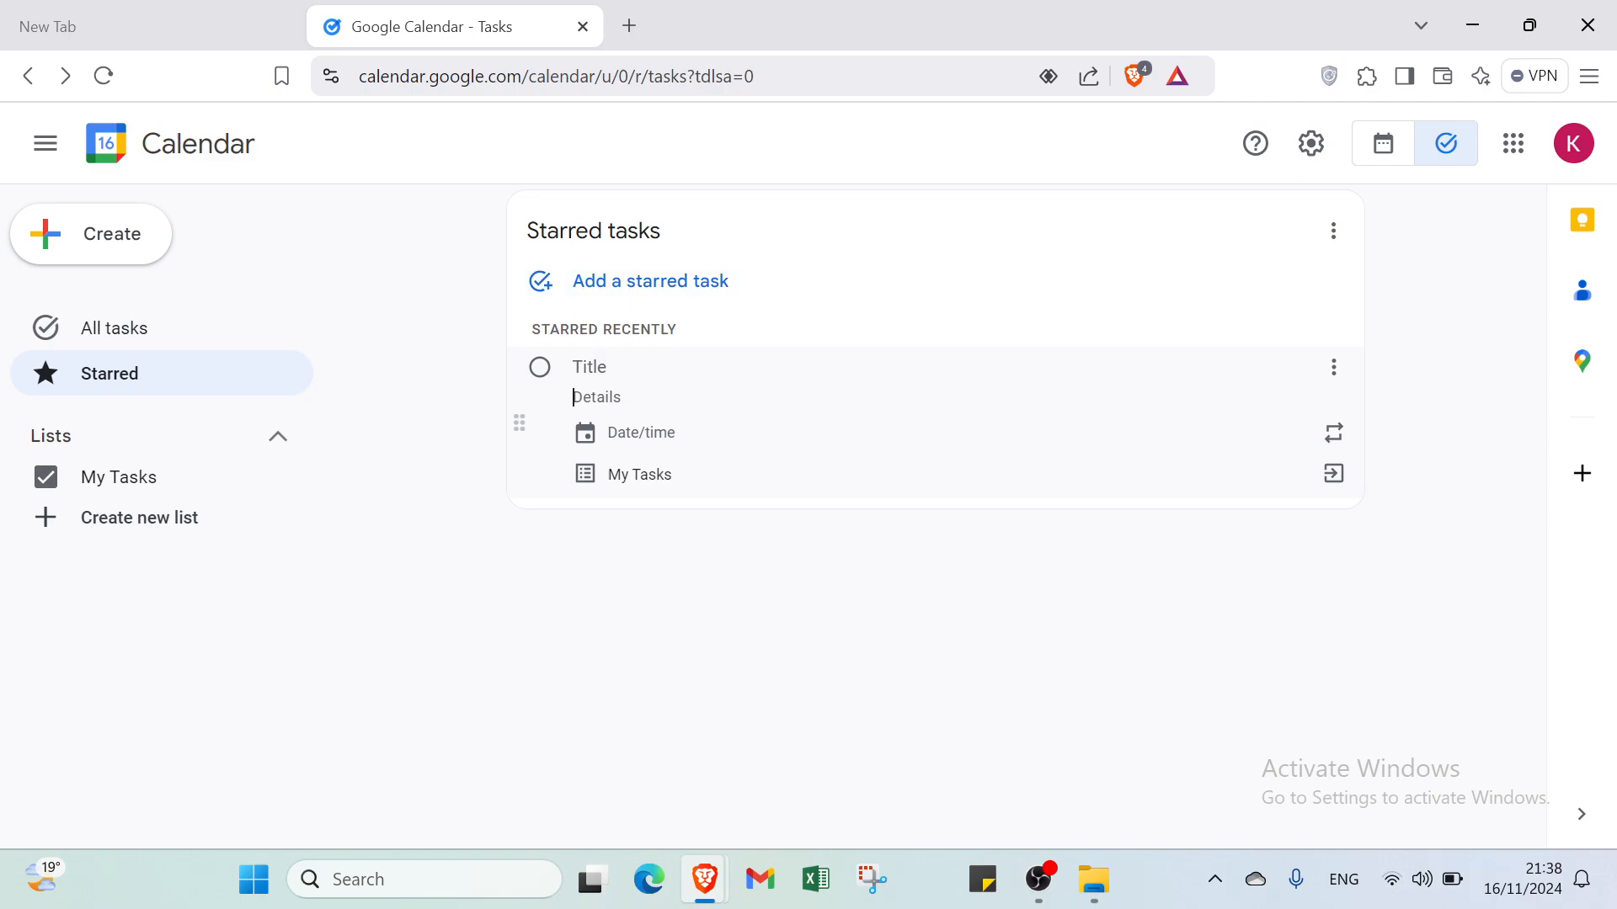
click(634, 456)
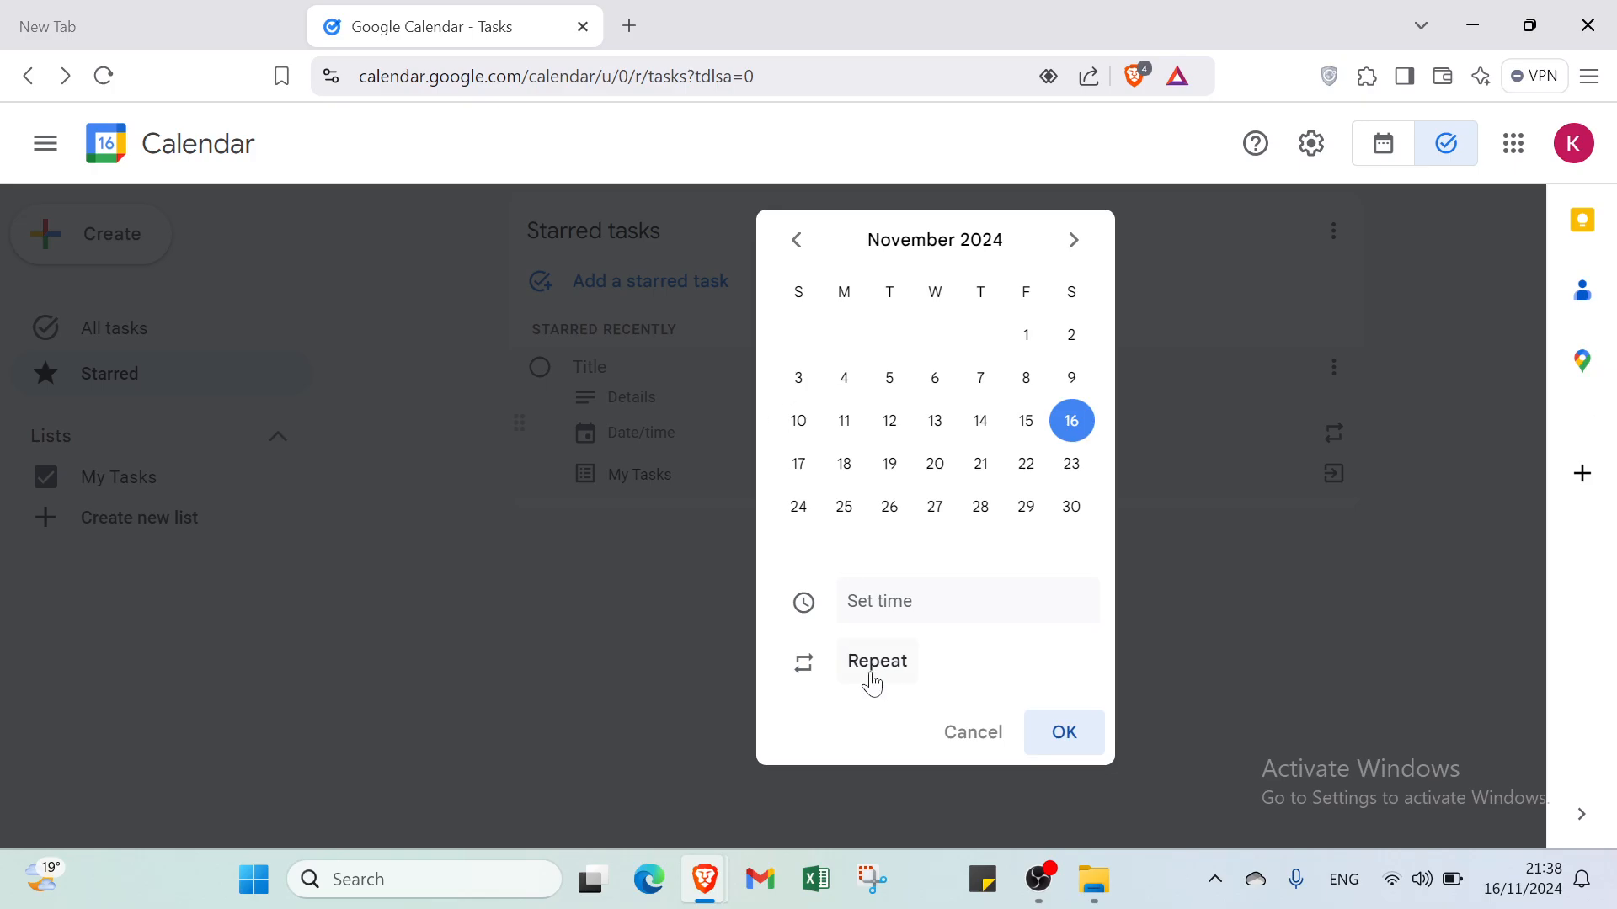
click(1055, 747)
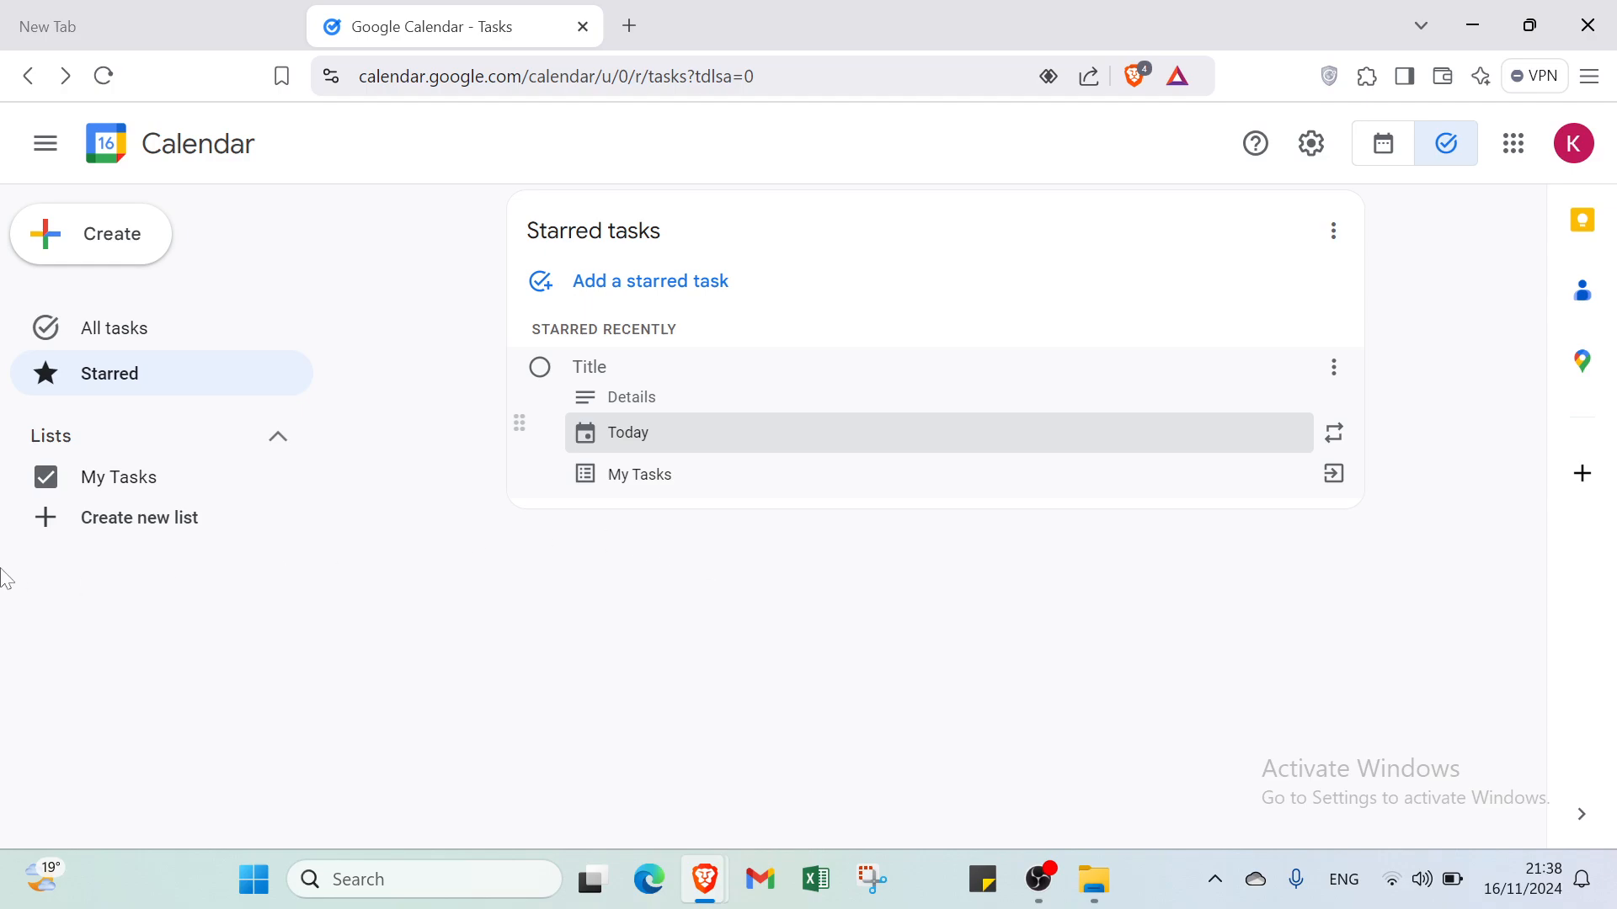
- Search the new task's list choices for "hr", clear the entry and close the task
click(640, 493)
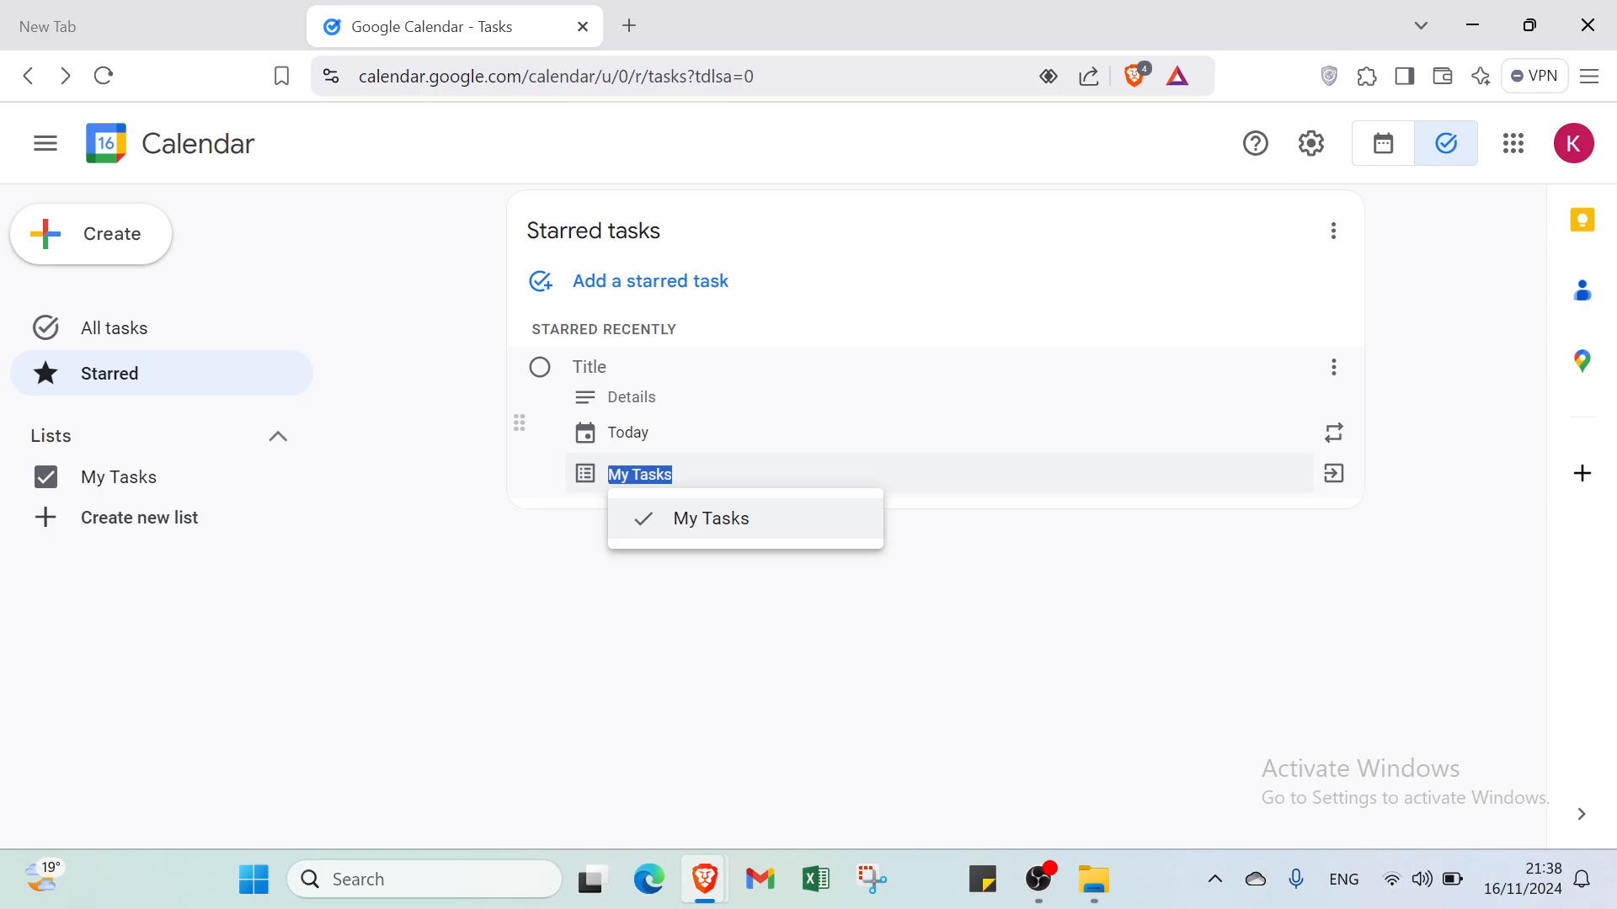
text(h)
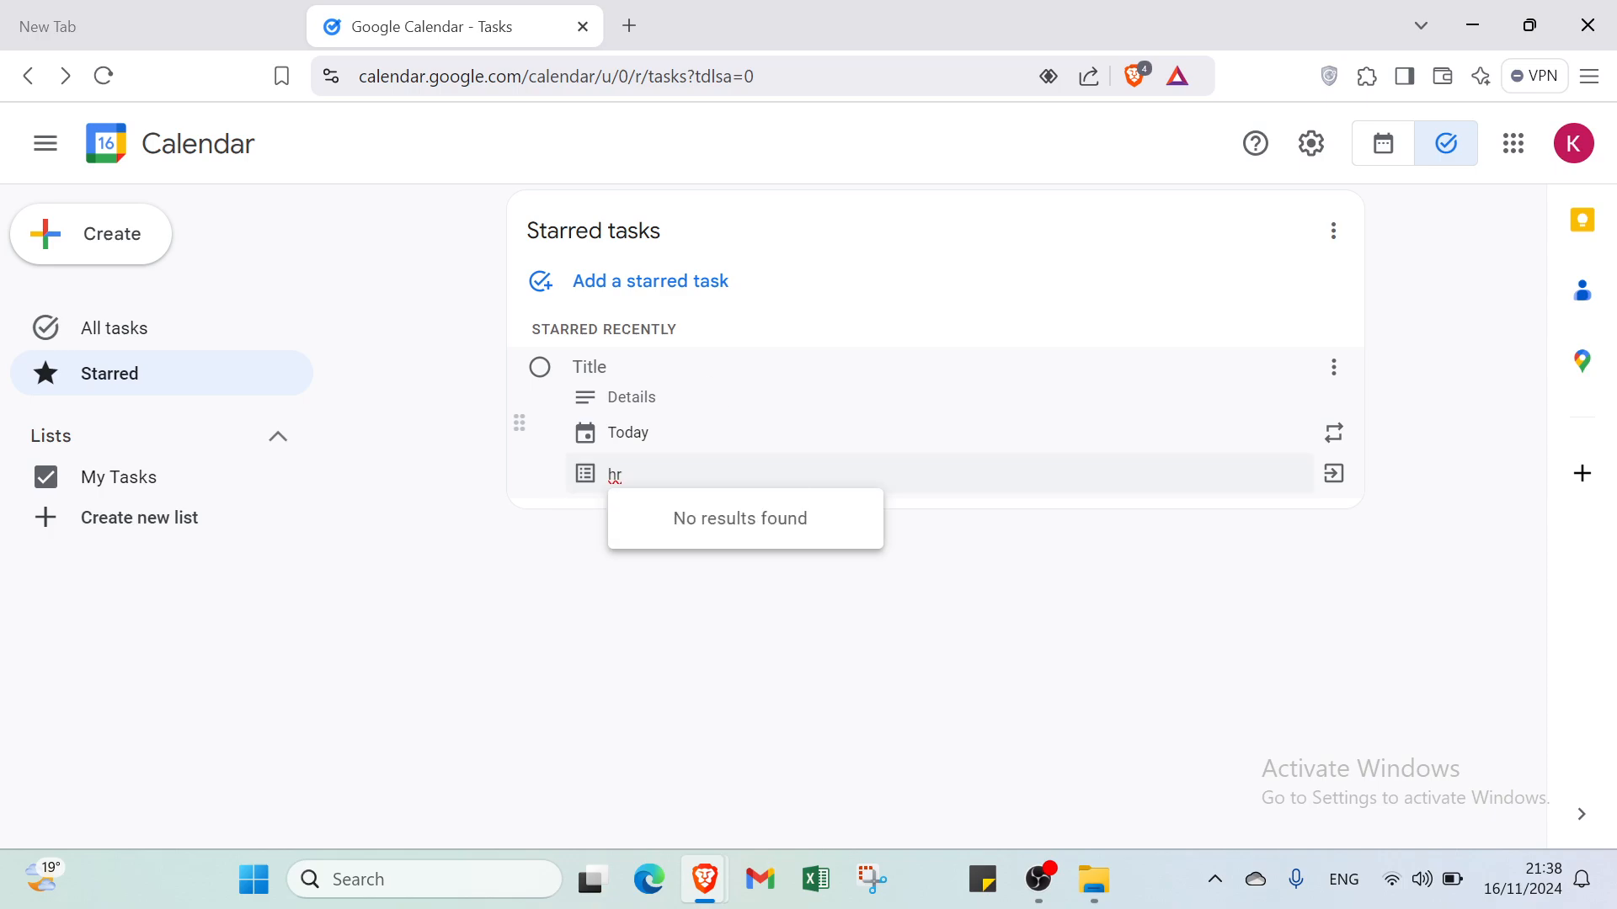
key(BackSpace)
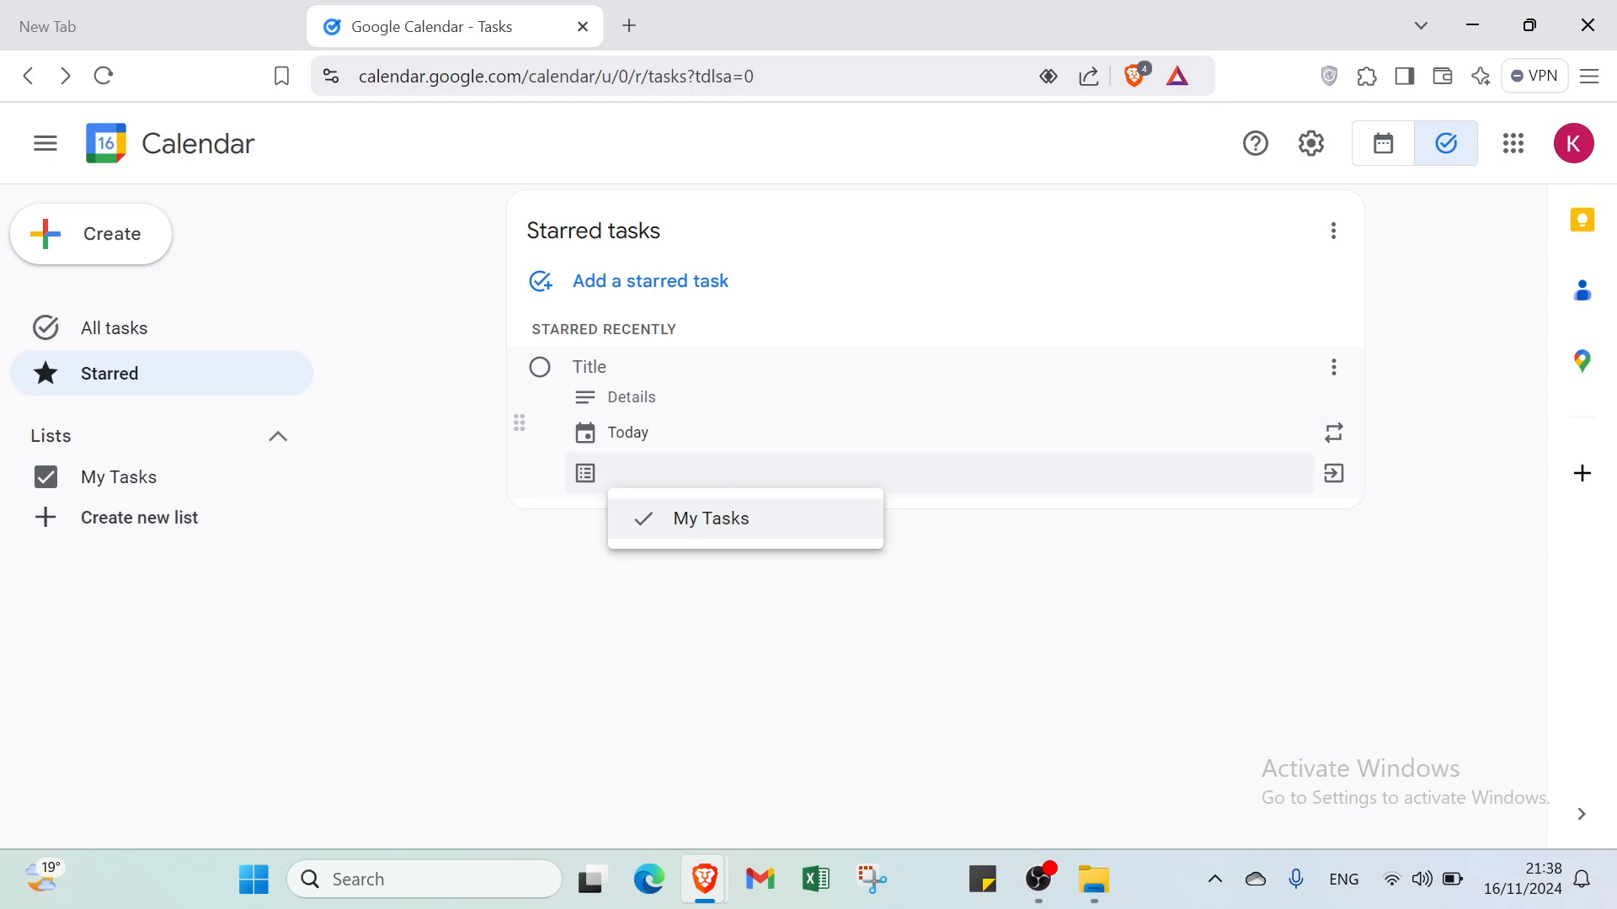
click(642, 655)
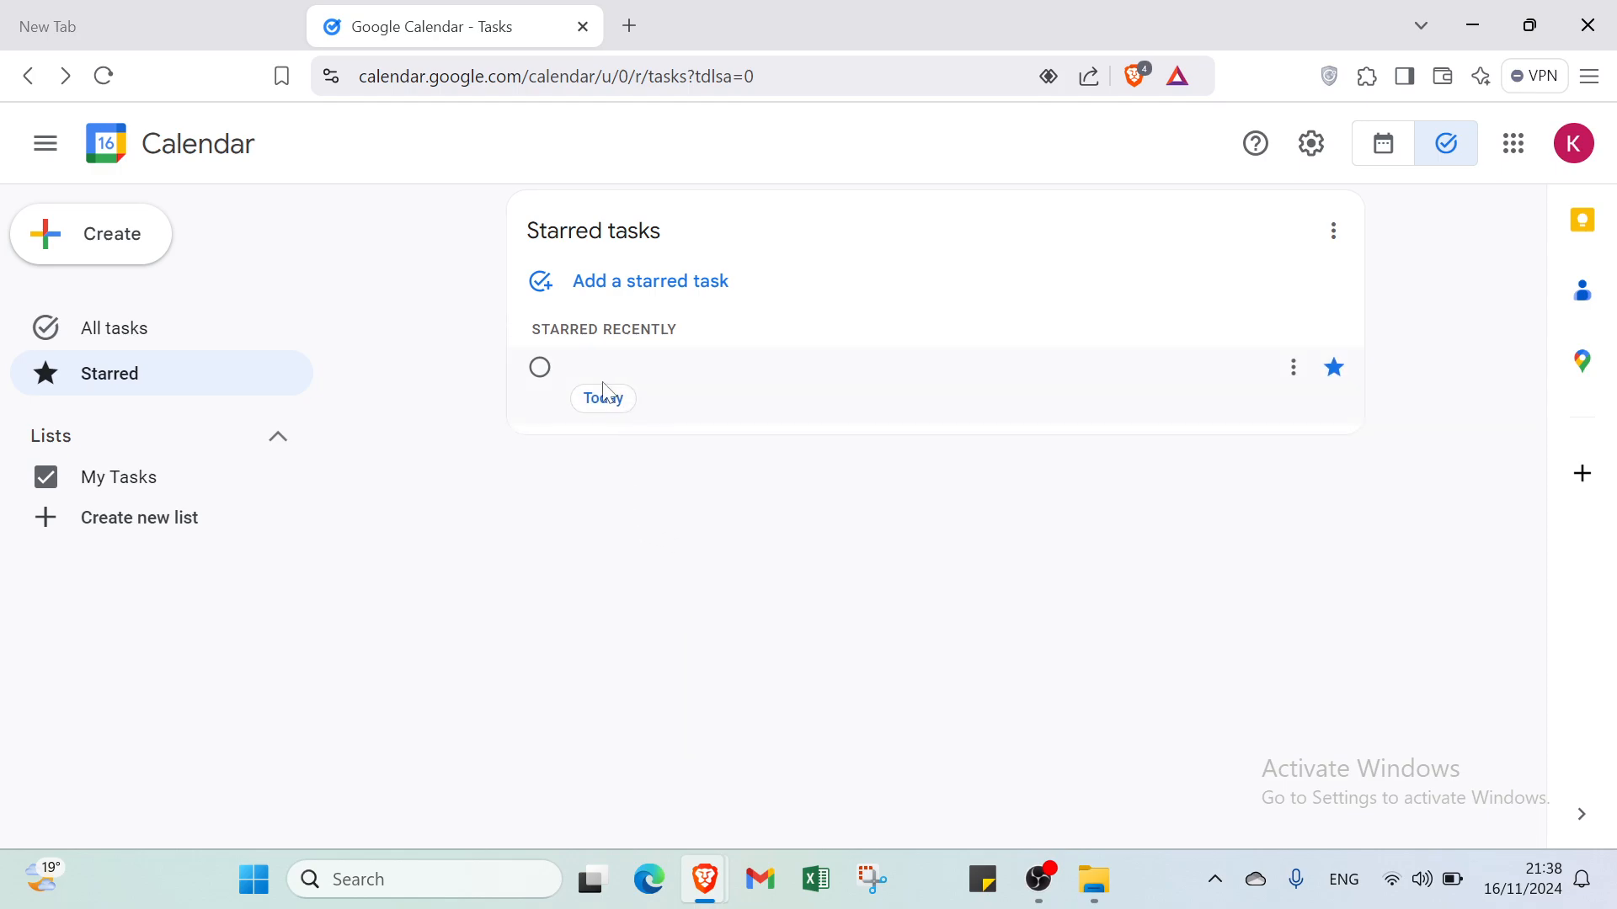
- Add a second untitled starred task without a date and uncheck the My Tasks list
click(595, 299)
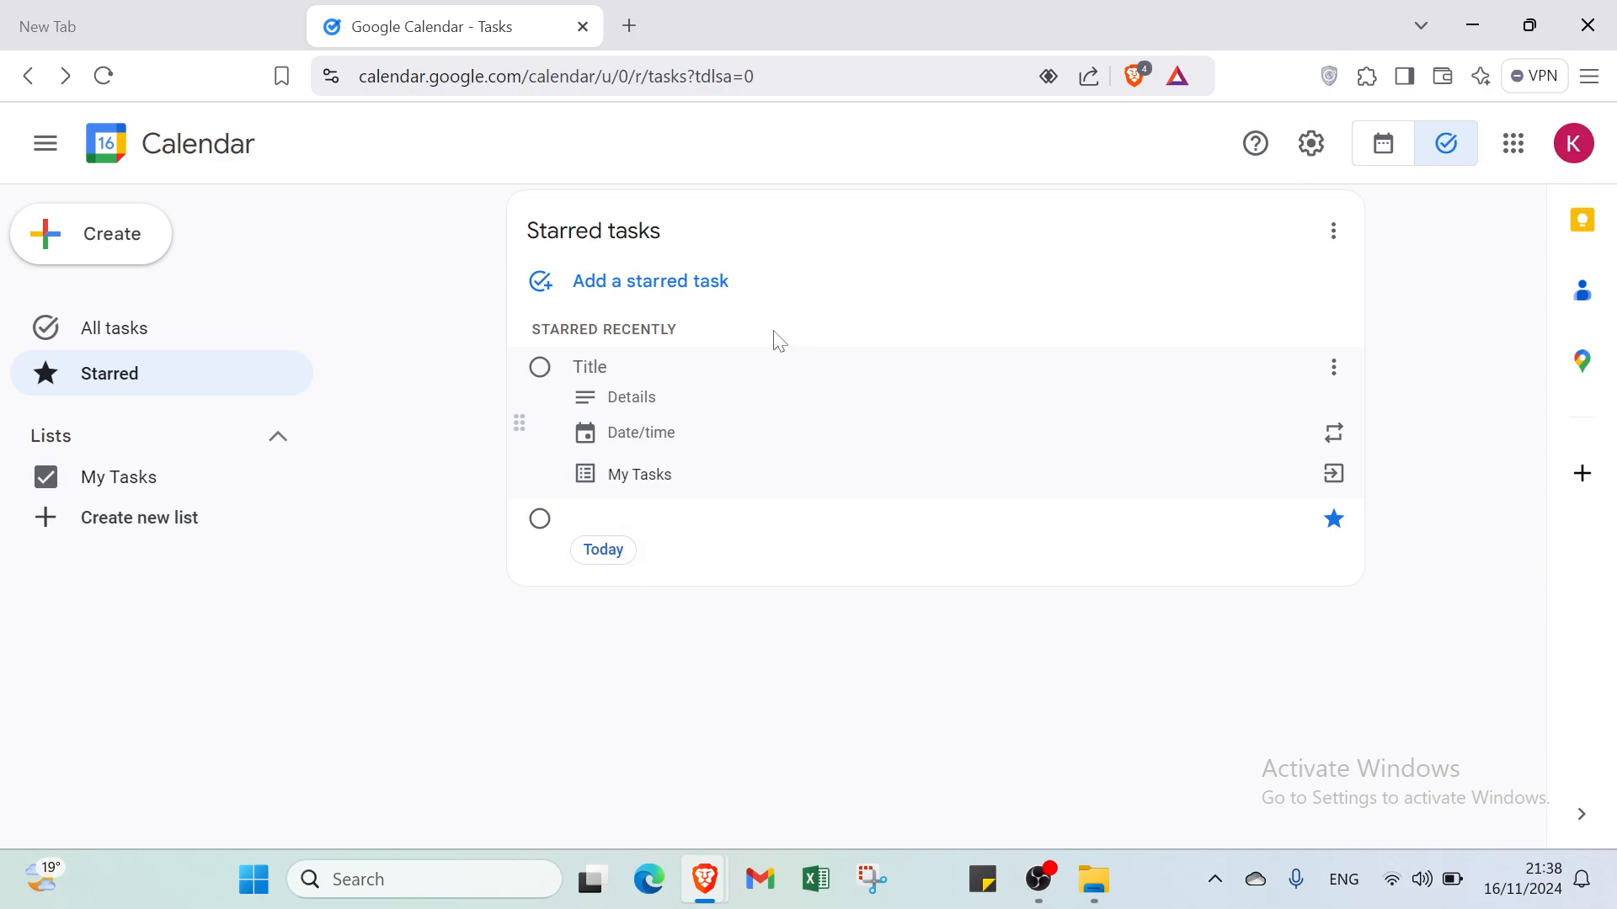
click(319, 476)
click(195, 492)
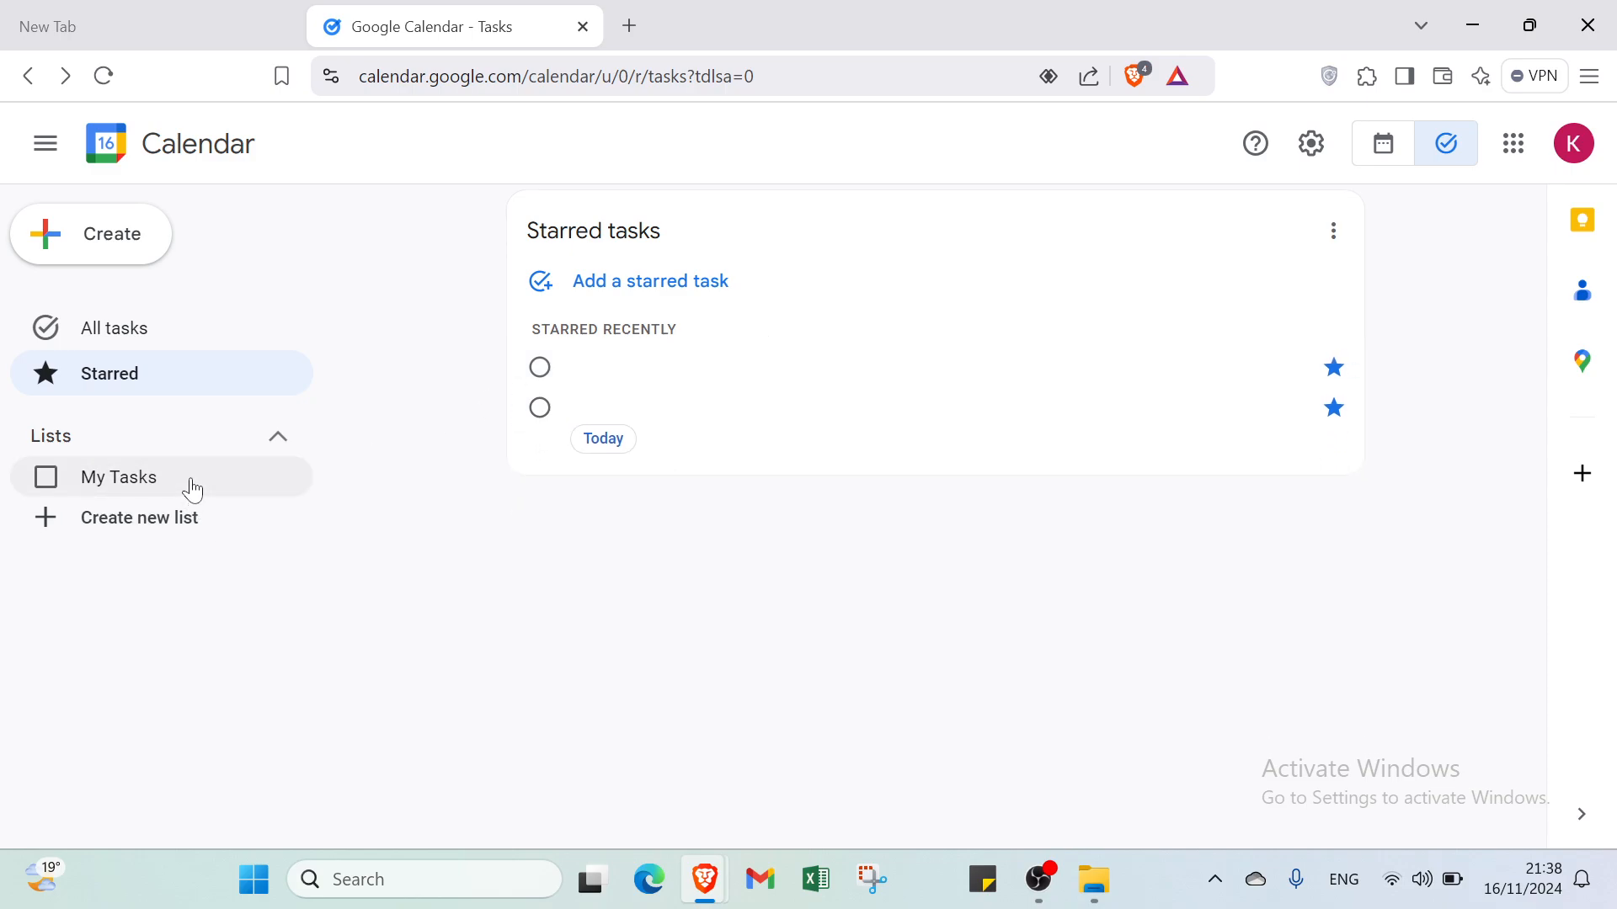
- View the new-list dialog without creating a list, and check the weekly calendar before returning to the tasks
click(168, 536)
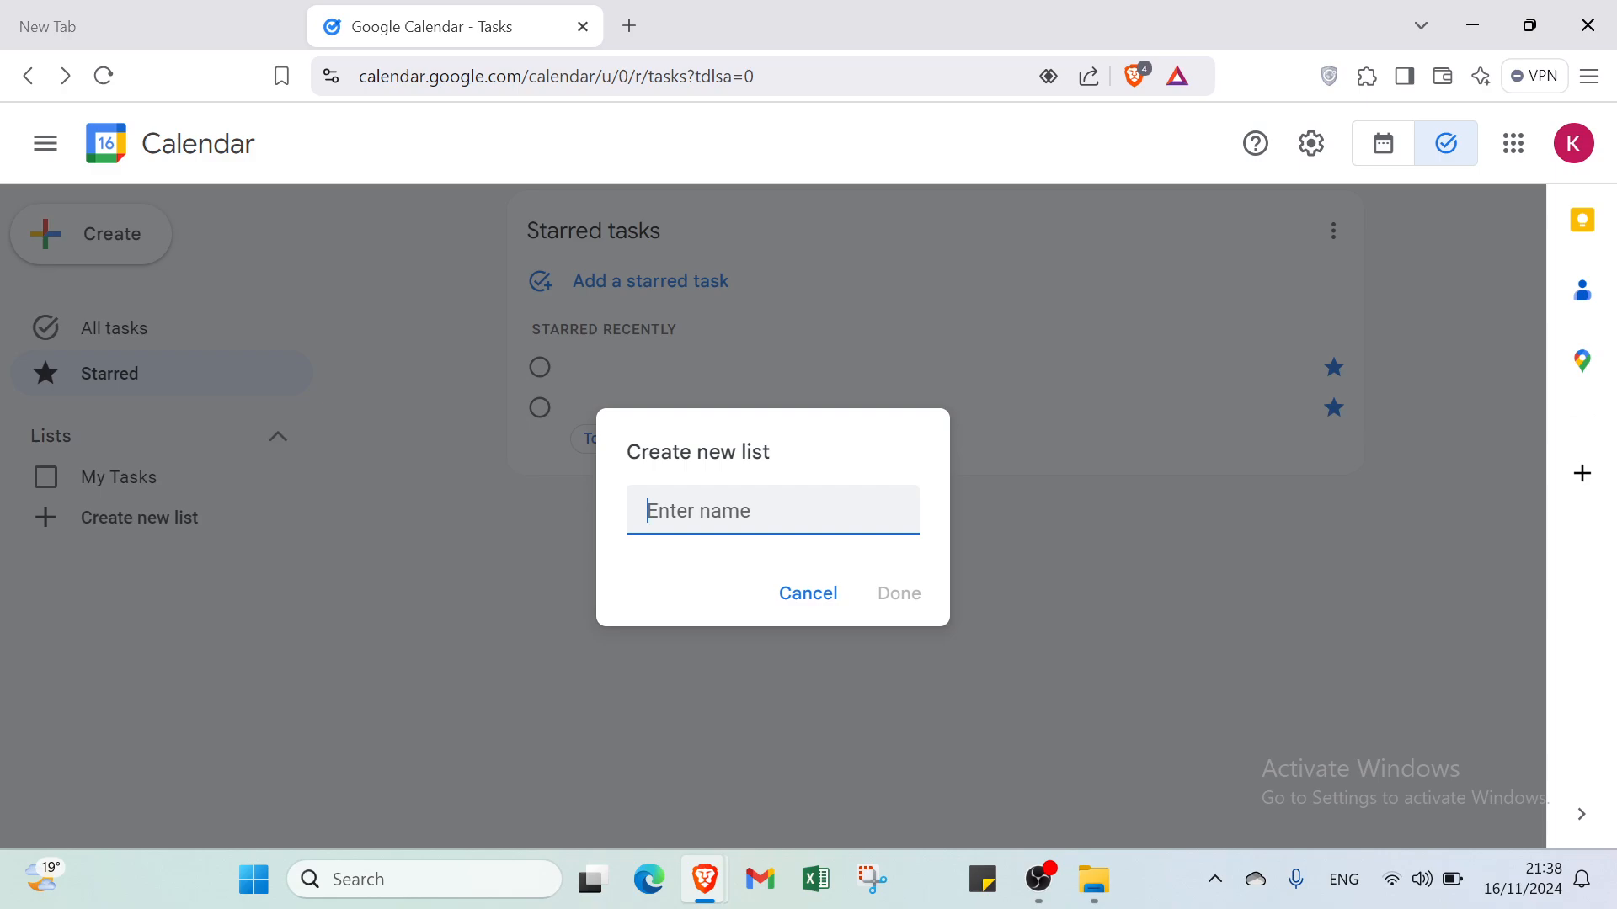
click(827, 599)
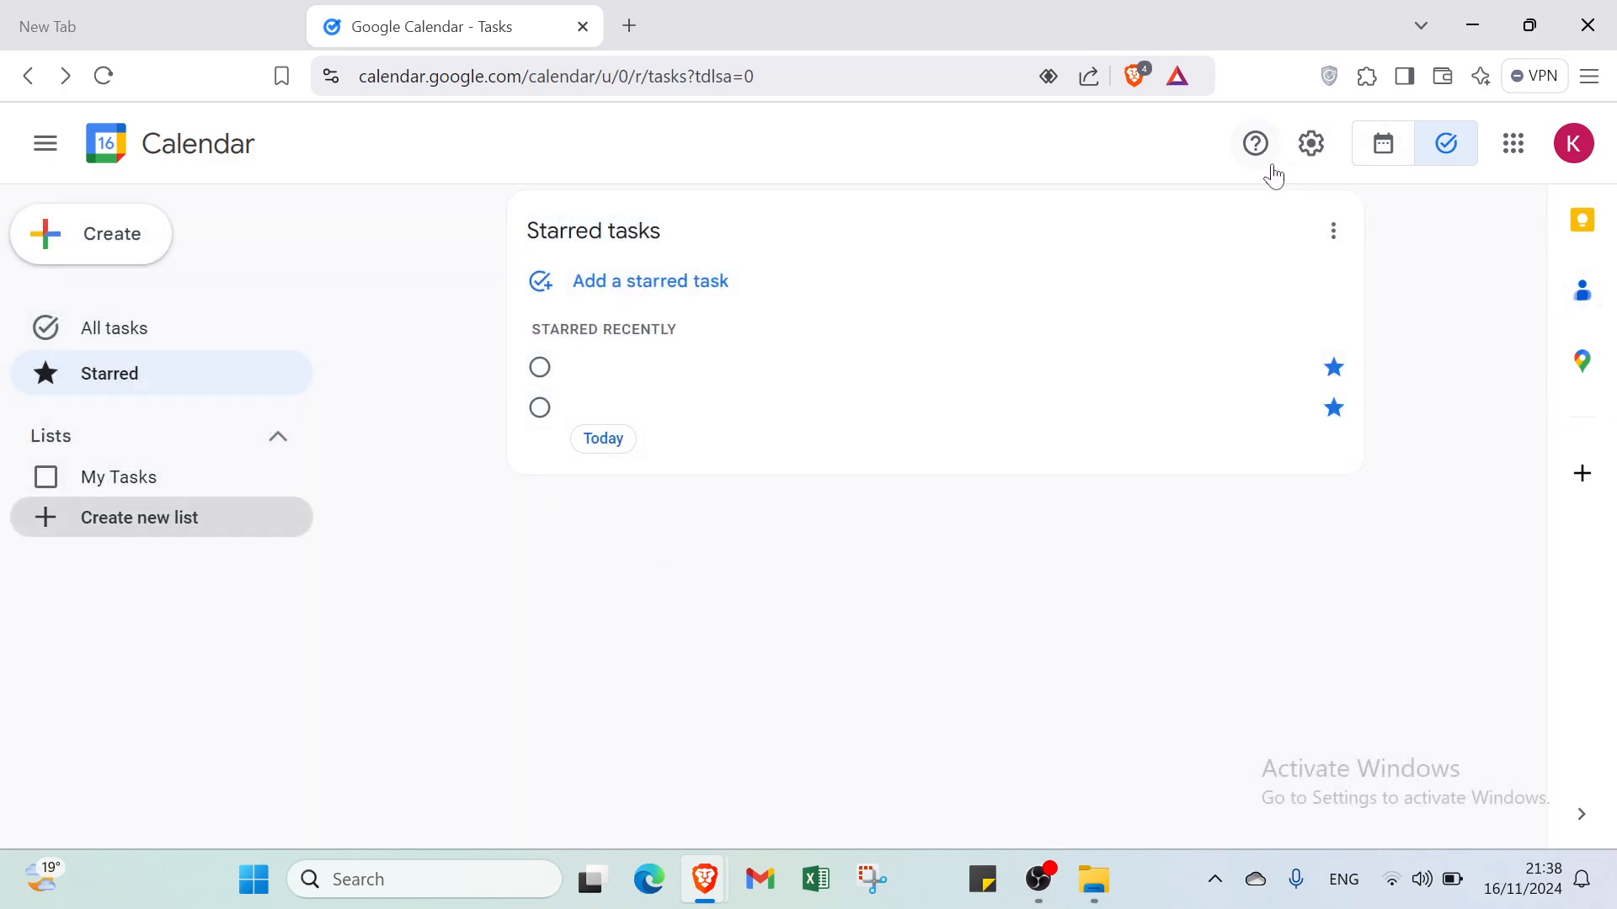
click(1383, 164)
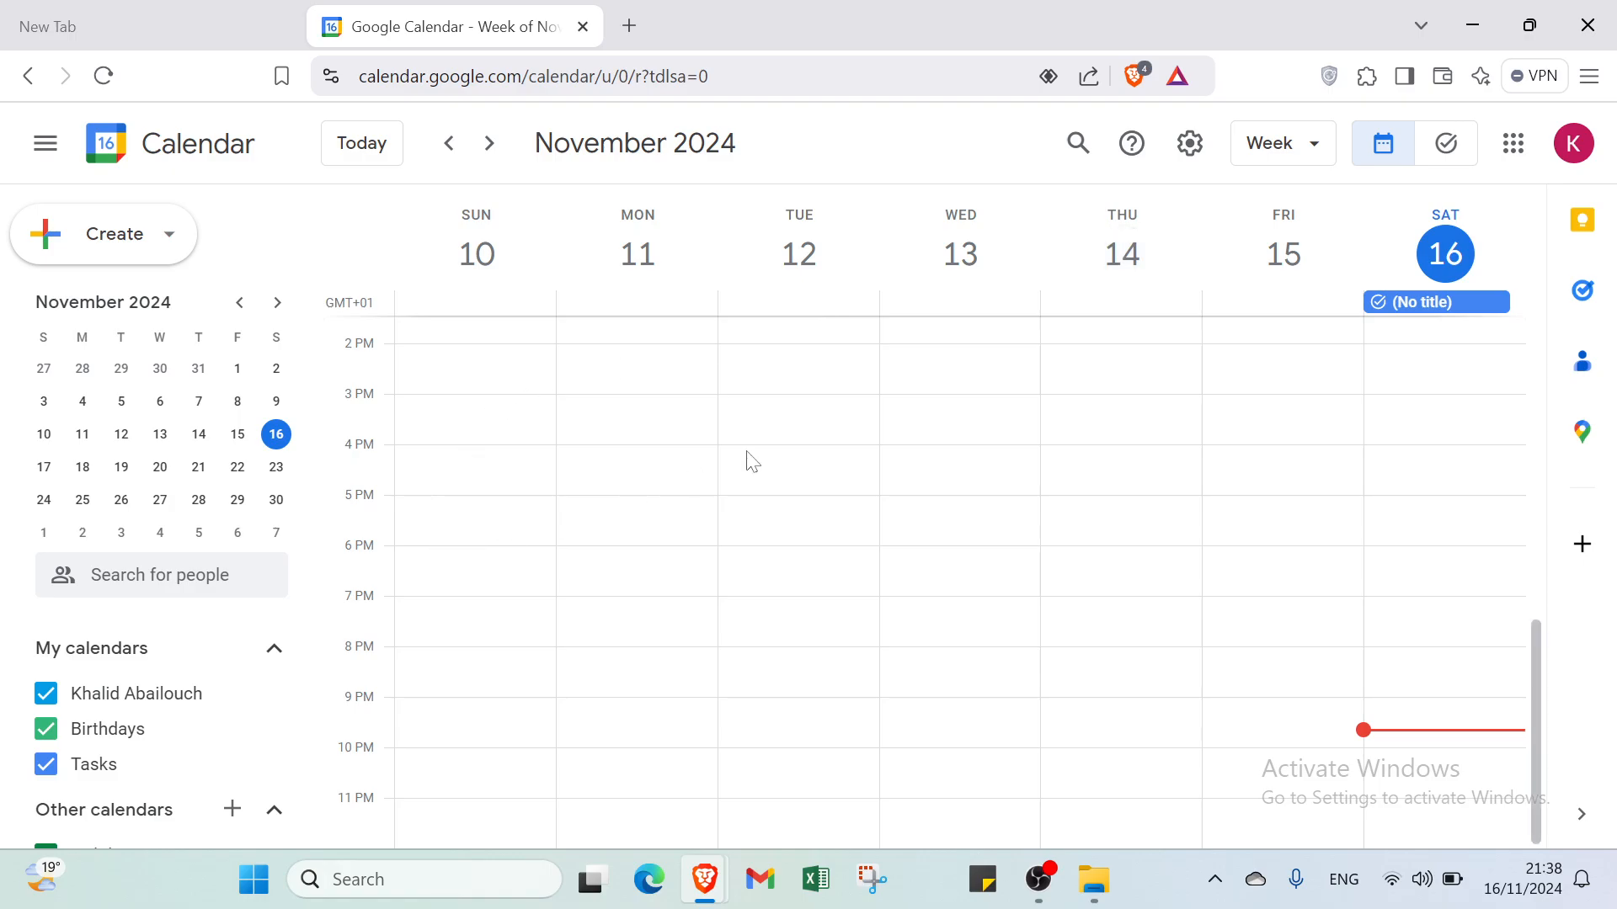
click(1425, 164)
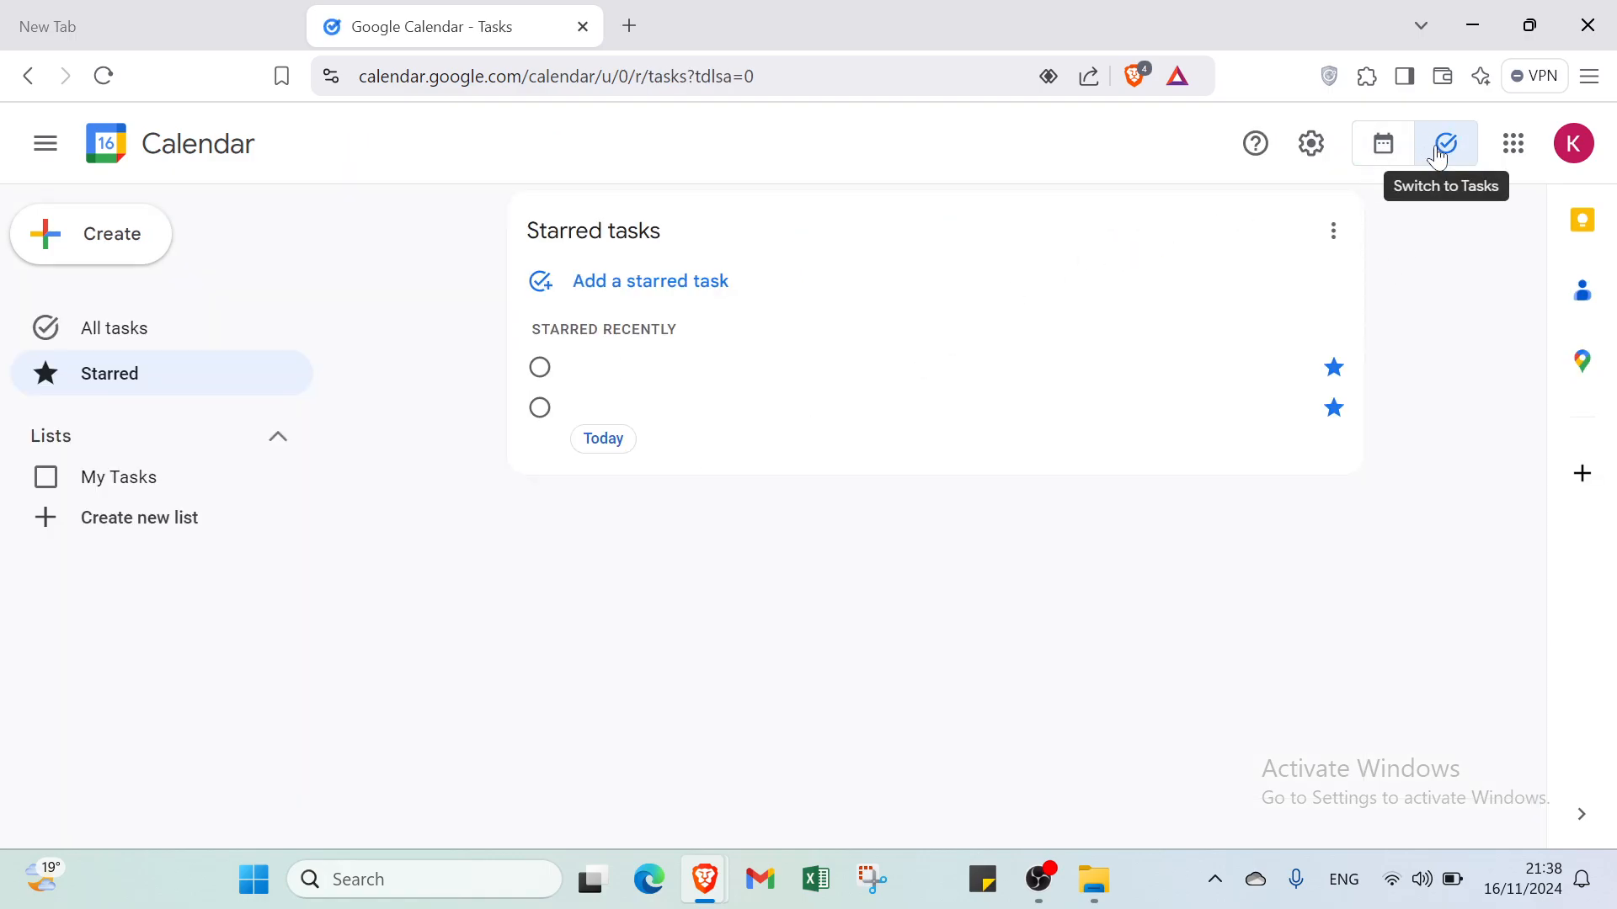
- Browse the available Google apps and view the signed-in account's options, closing both
click(1502, 155)
scroll(1314, 366, down, 10)
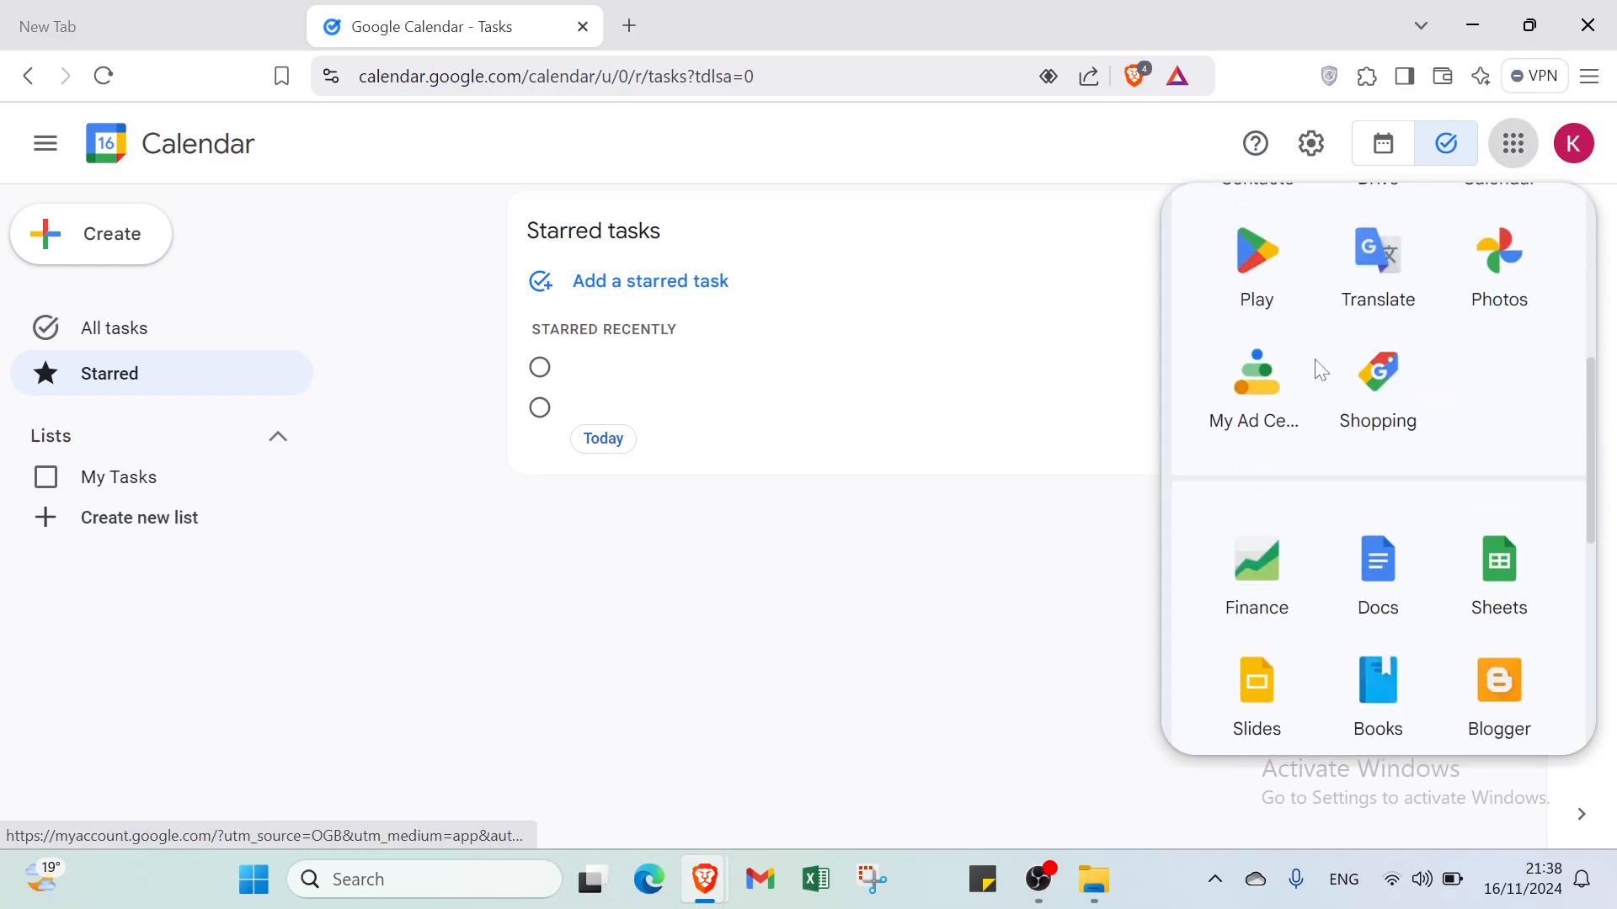
scroll(1306, 370, down, 3)
click(1036, 371)
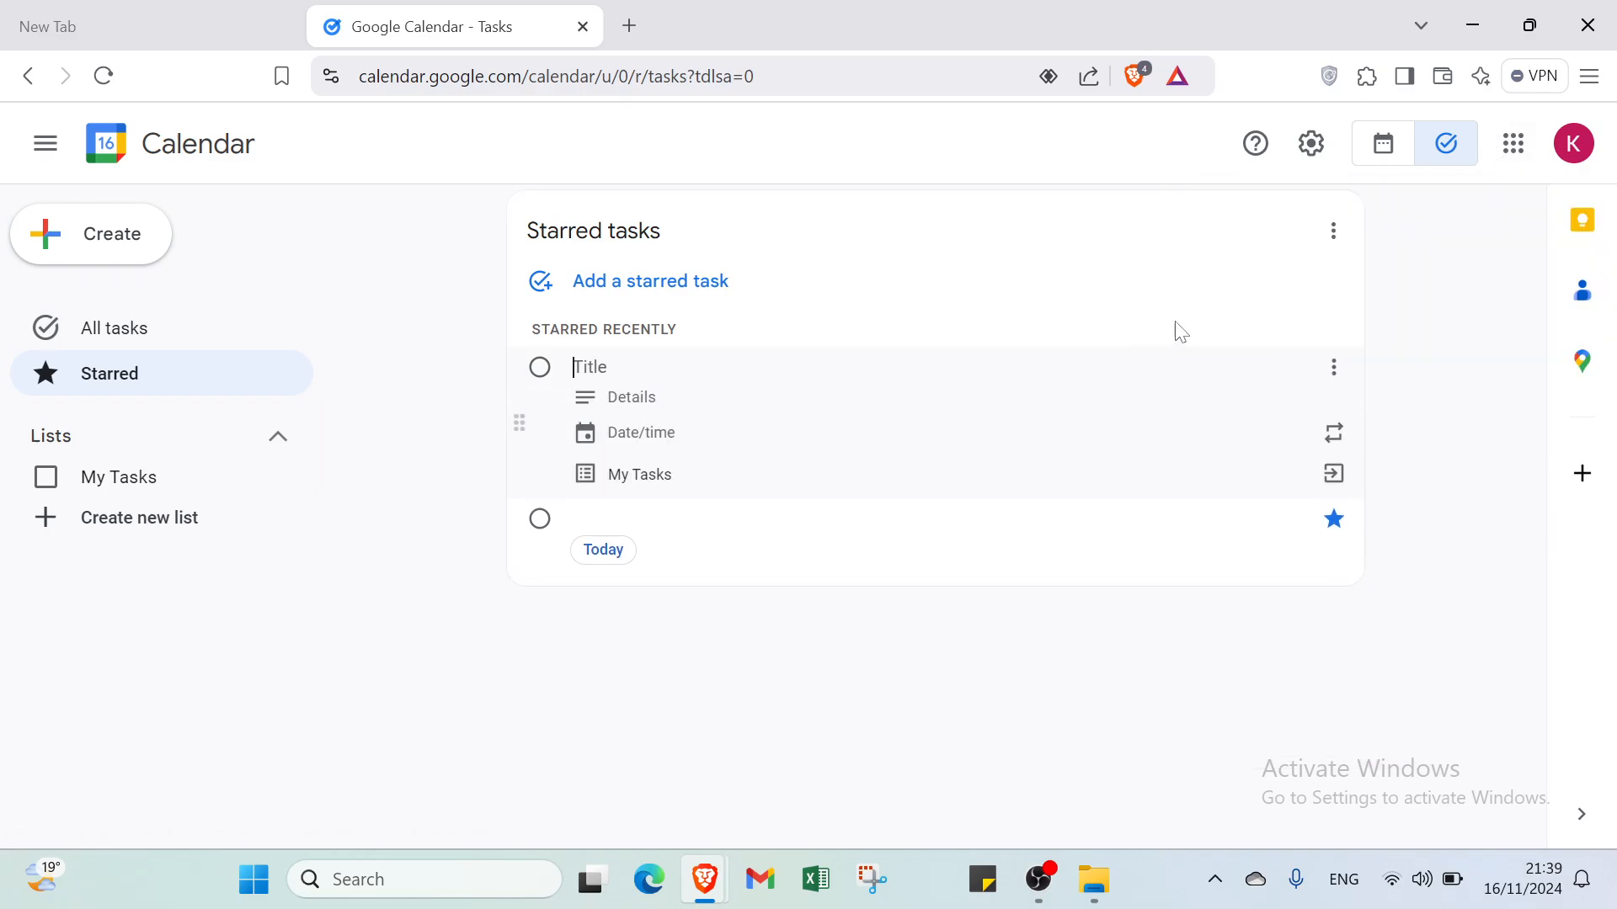
click(1578, 145)
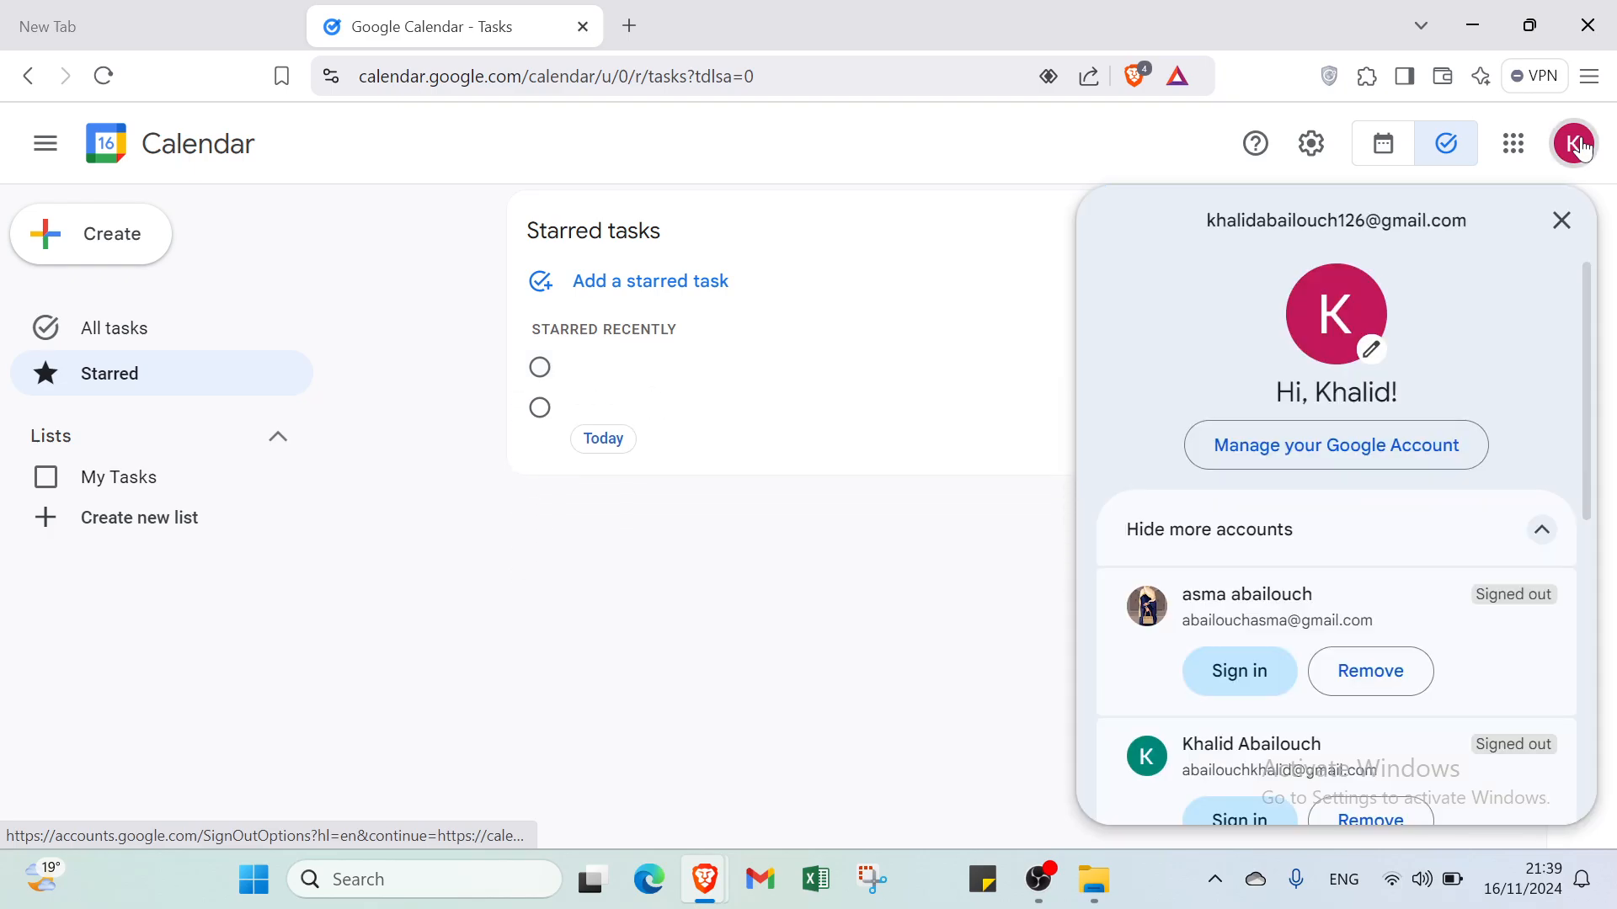
click(1581, 147)
- Look at Keep with an empty note started and at Contacts beside the tasks, closing each
click(1600, 240)
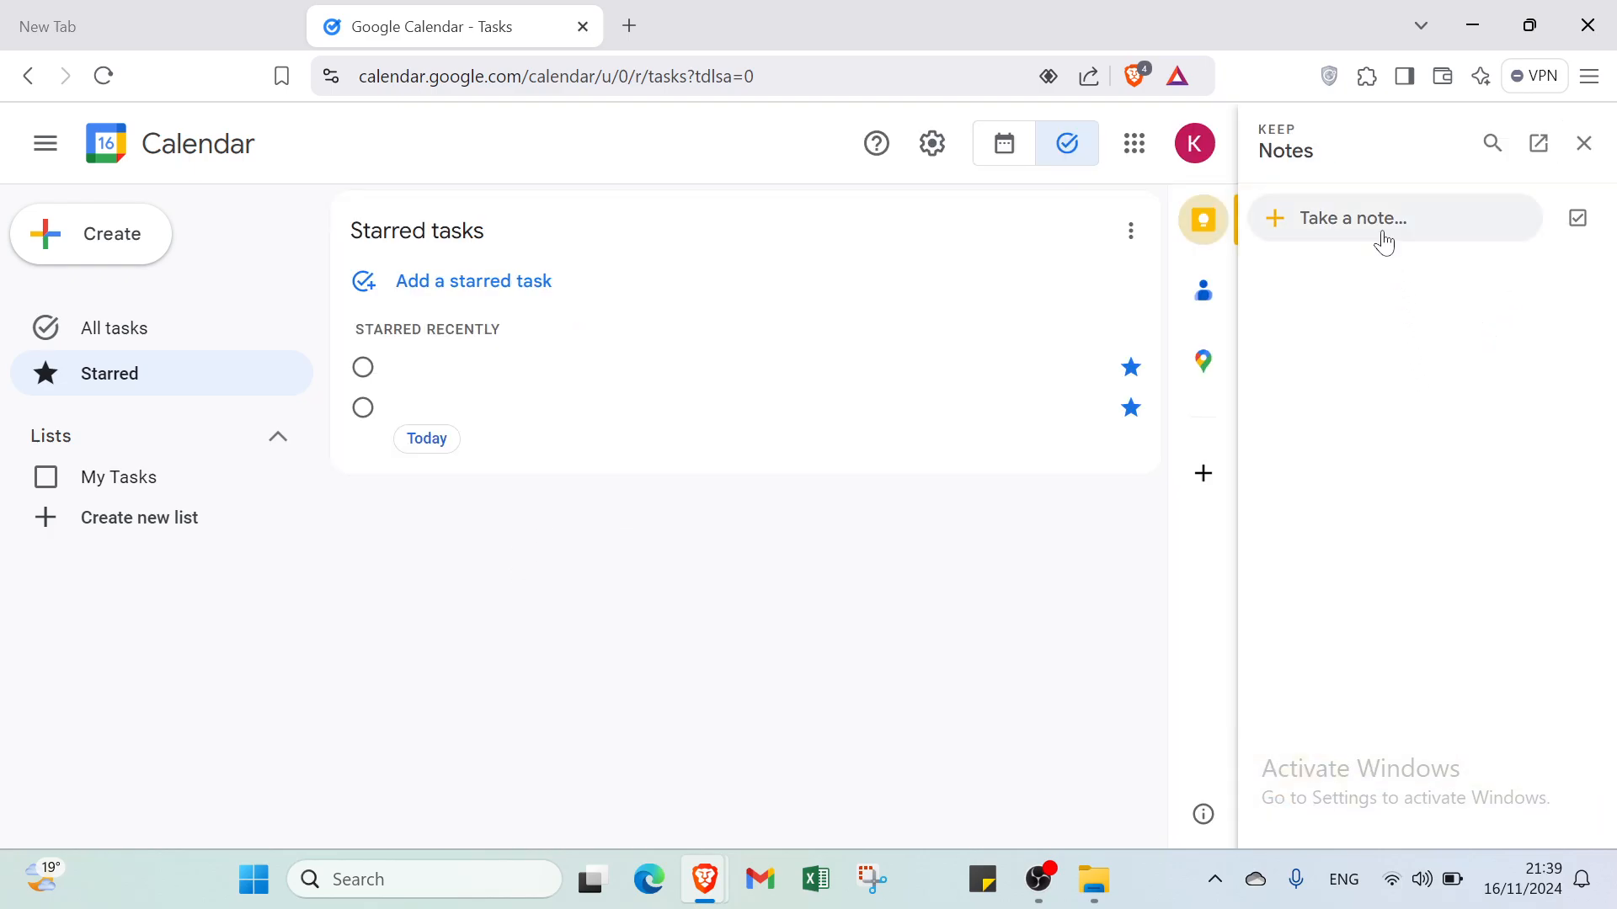
click(1385, 242)
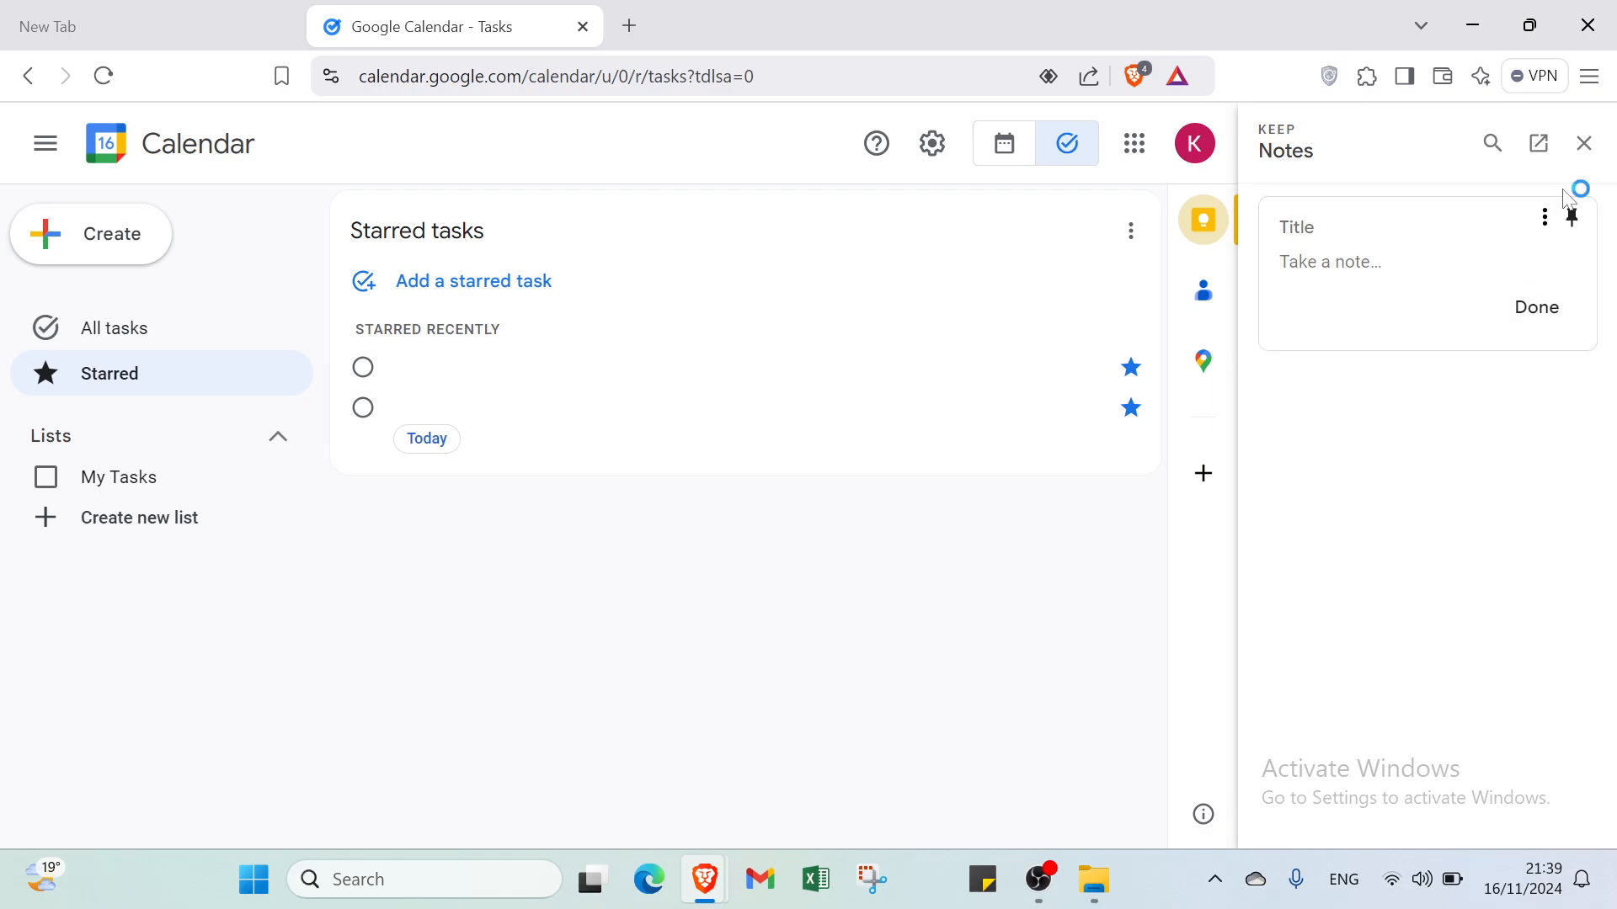
click(1584, 143)
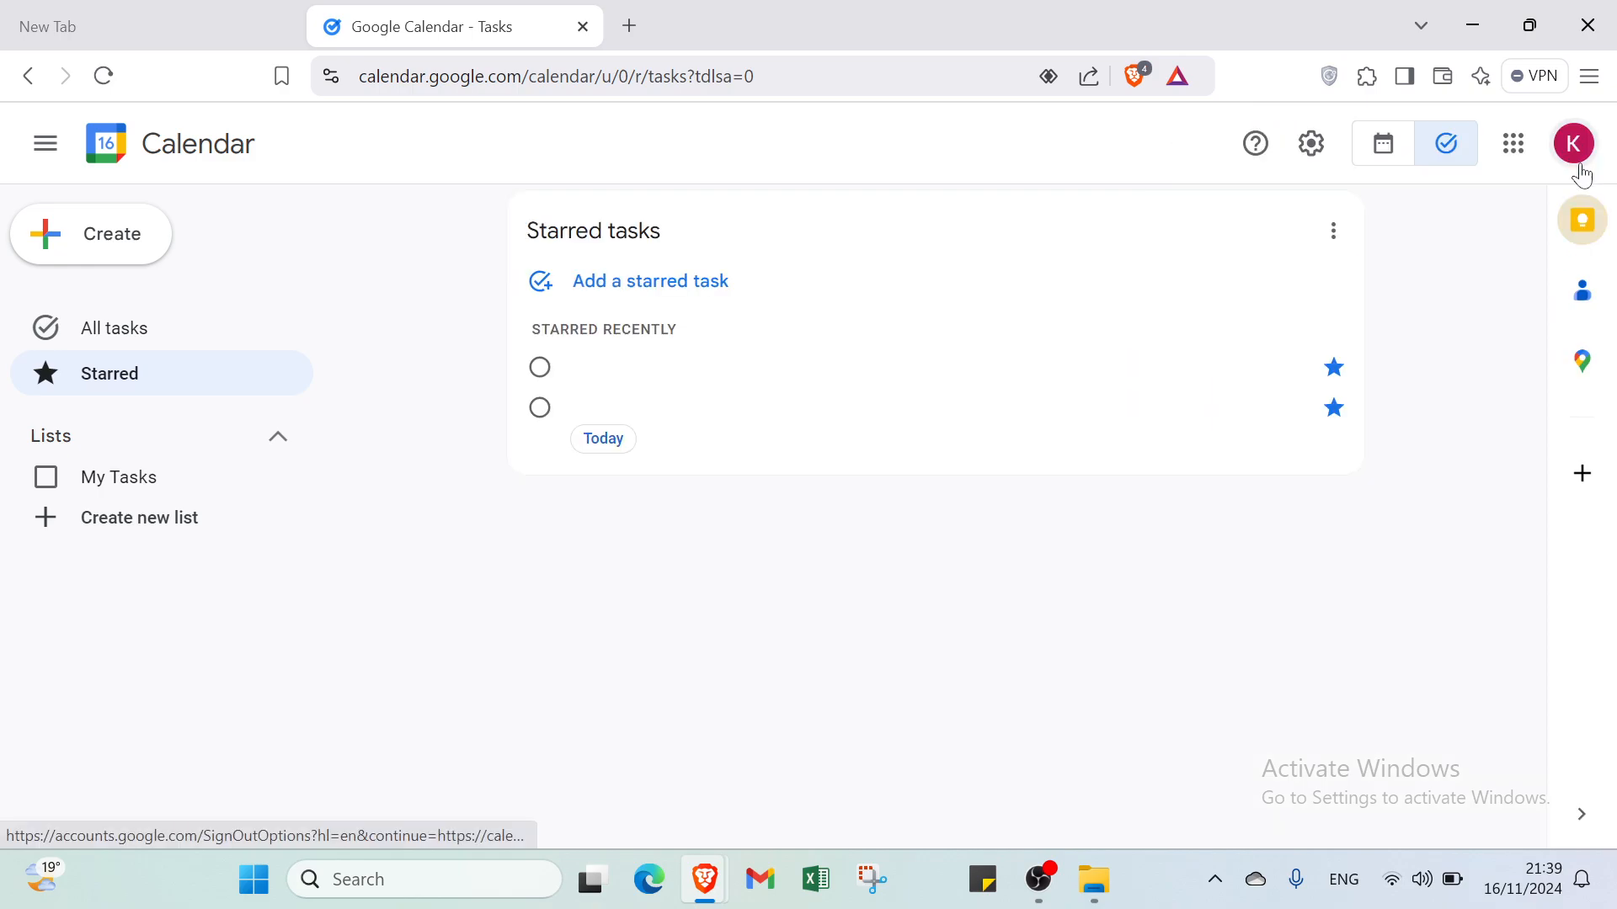
click(1583, 293)
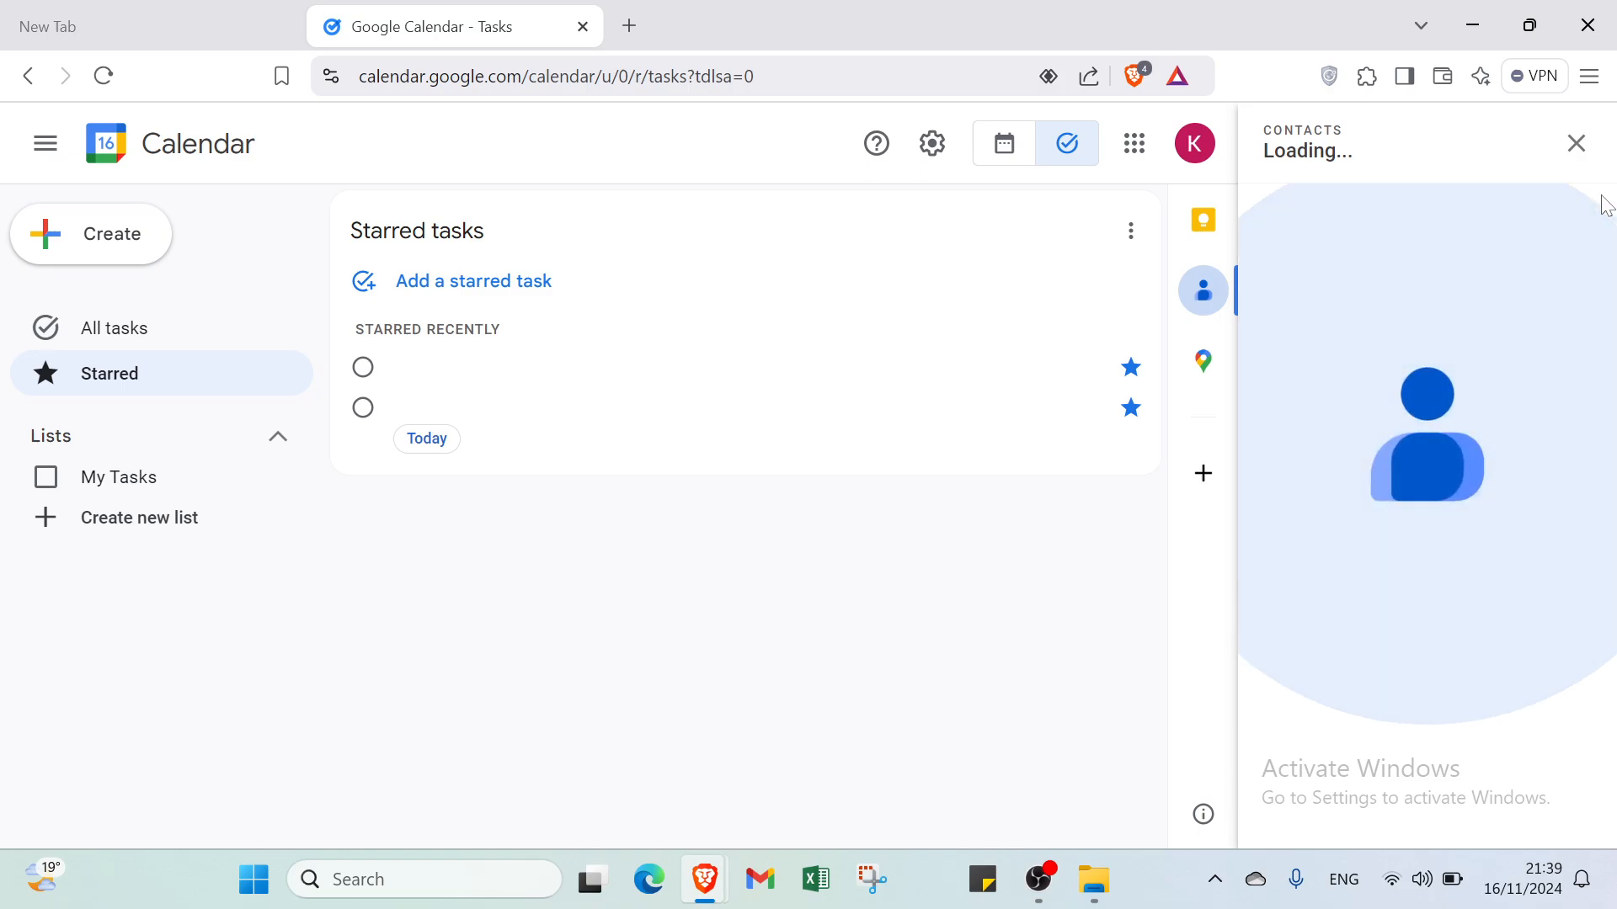
click(1584, 144)
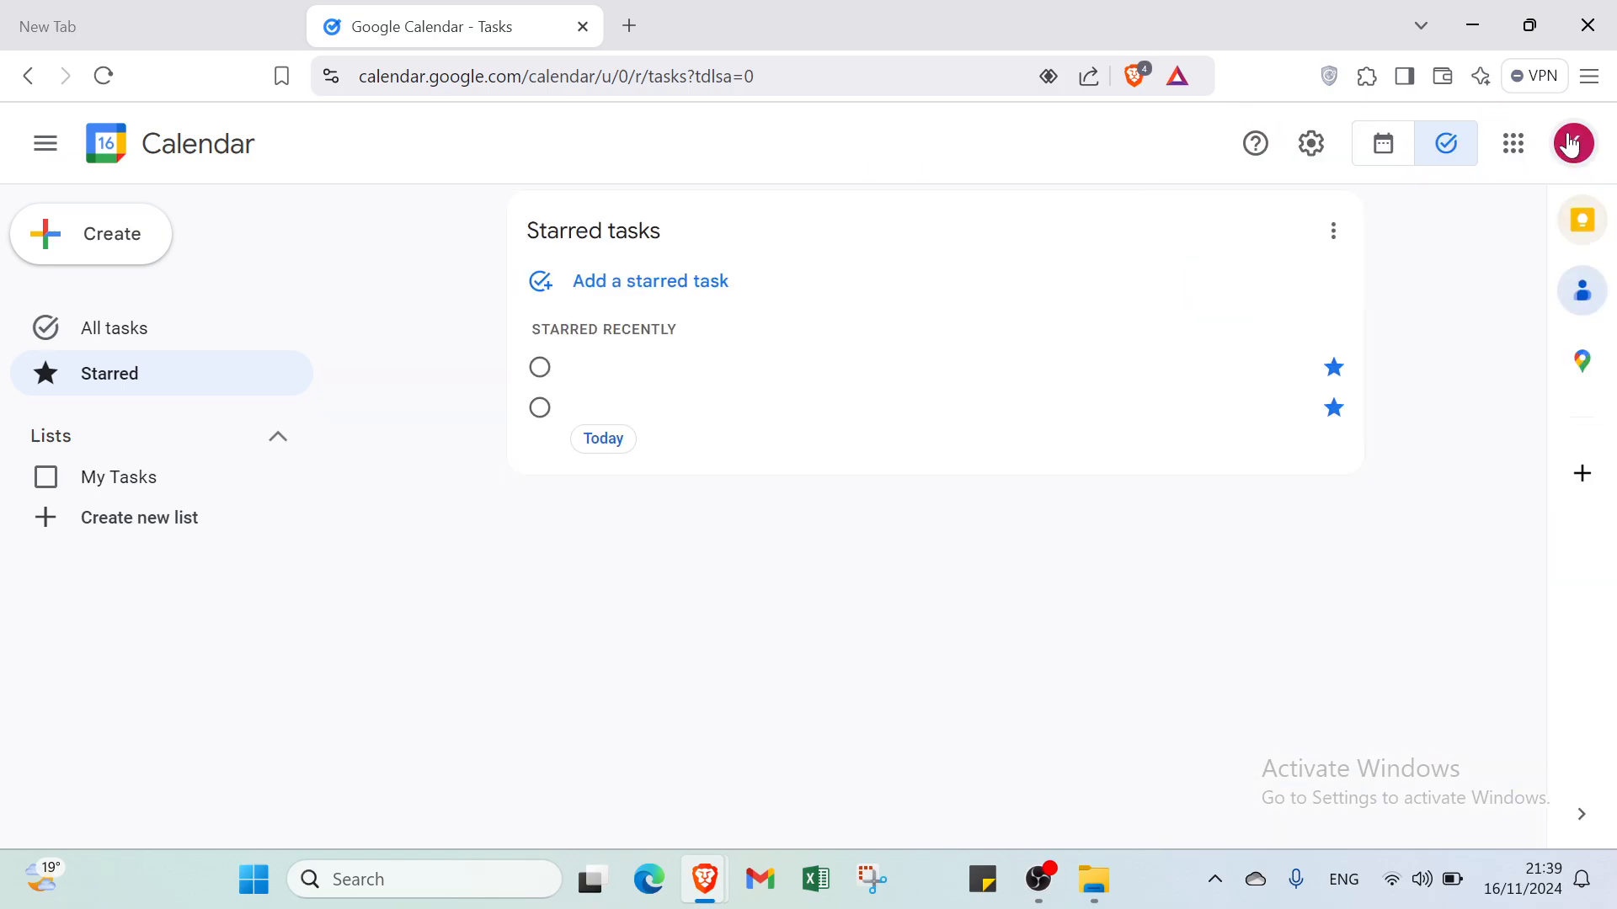
- View Maps beside the tasks and the Google Workspace Marketplace add-ons, closing each
click(1598, 370)
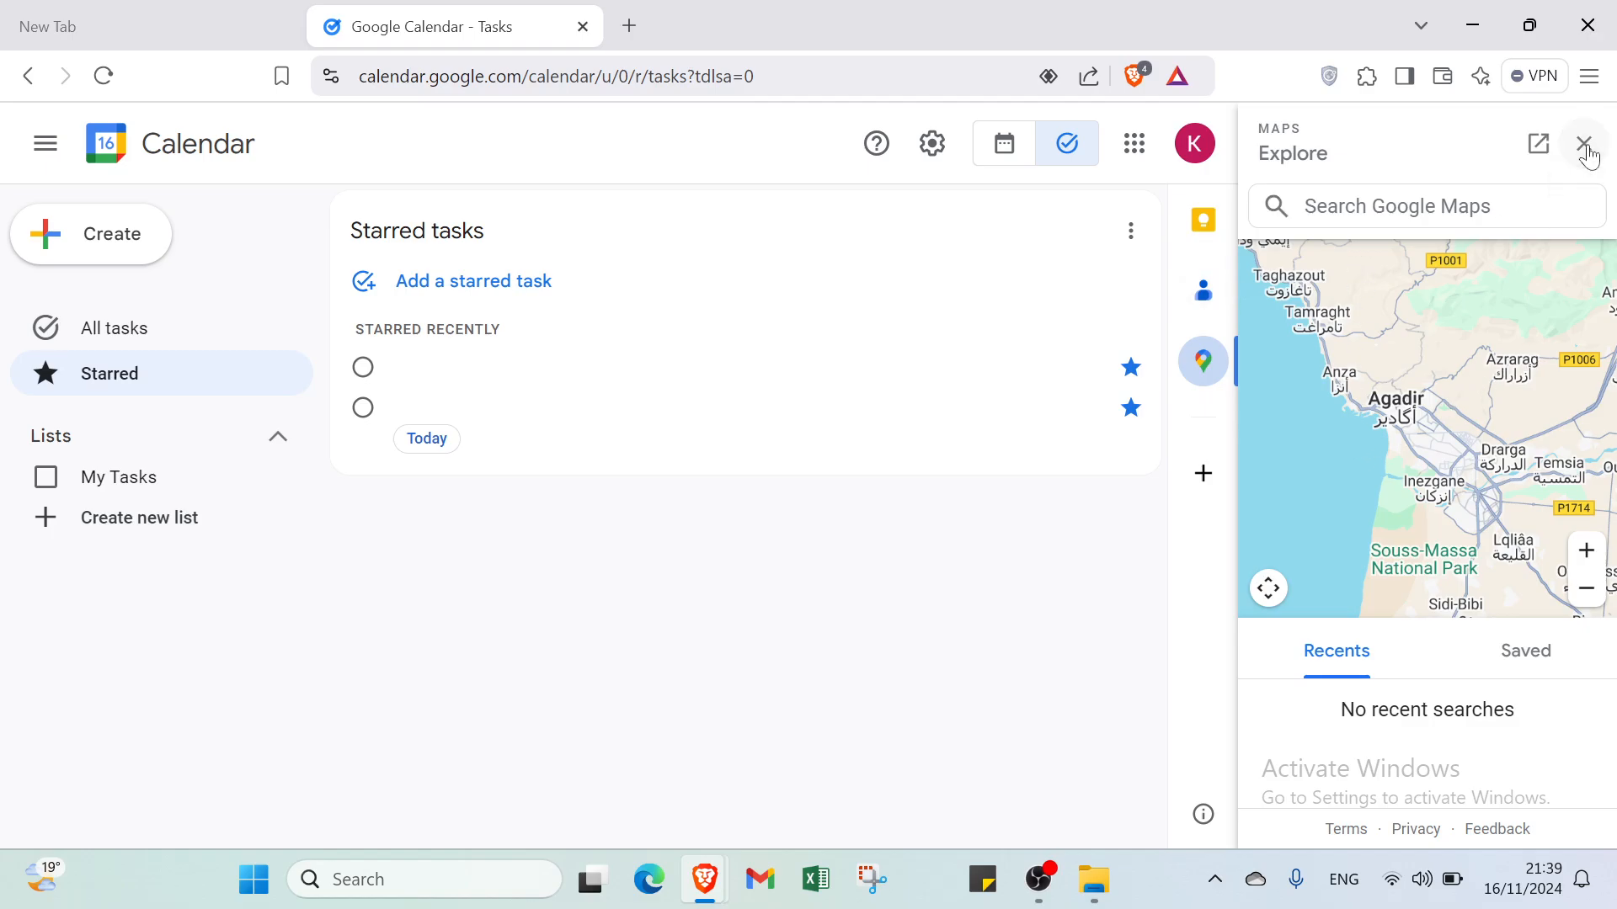
click(1585, 146)
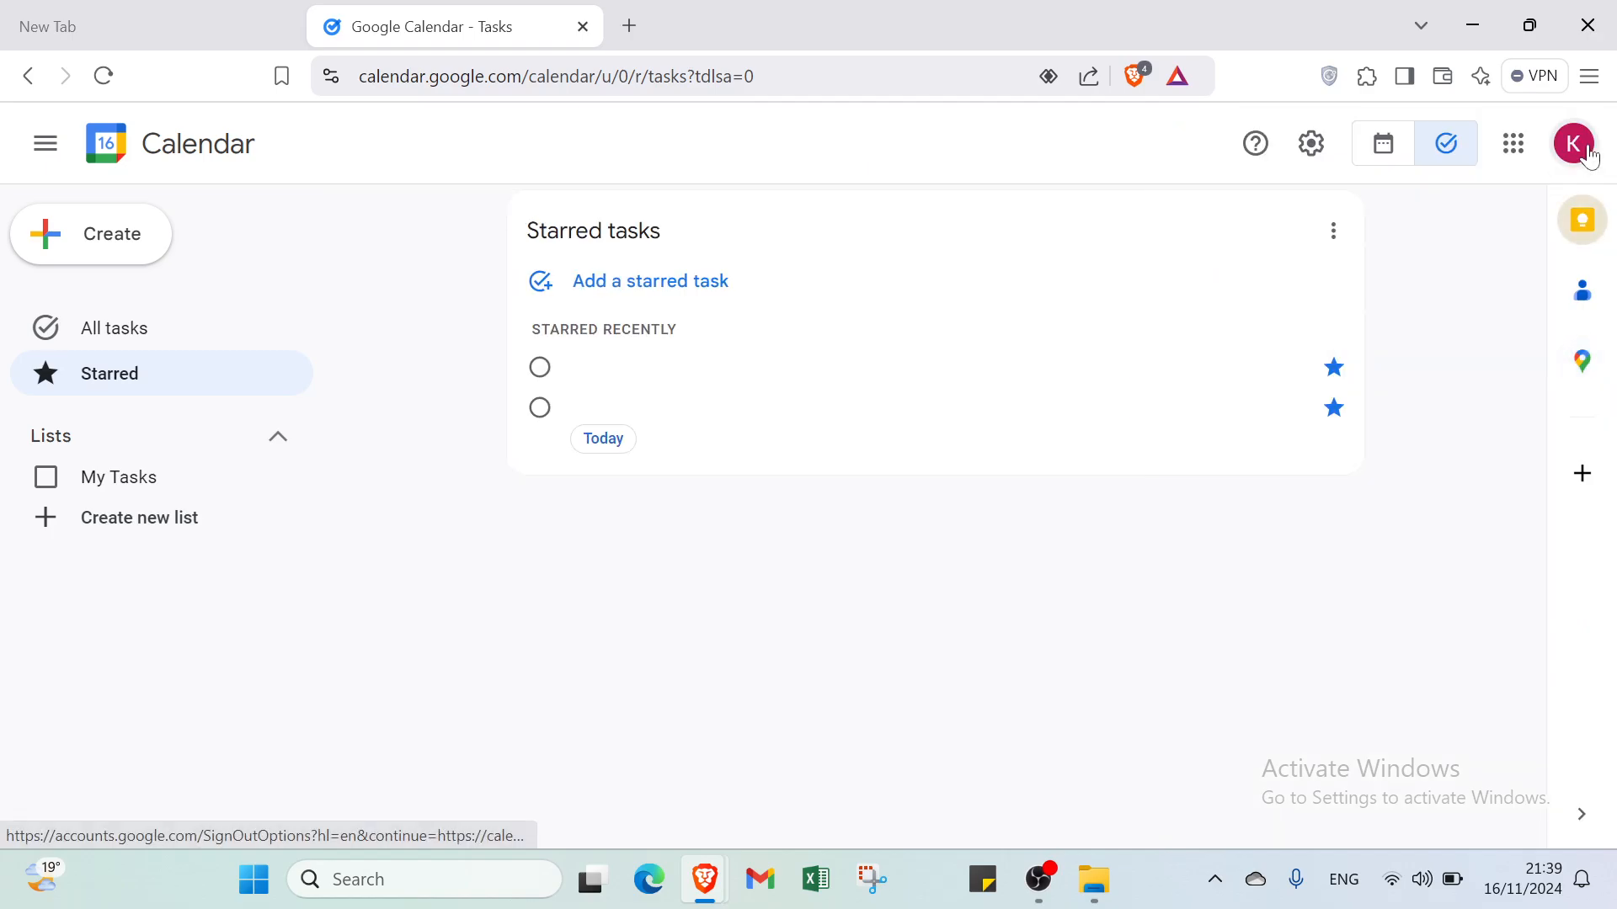
click(1587, 474)
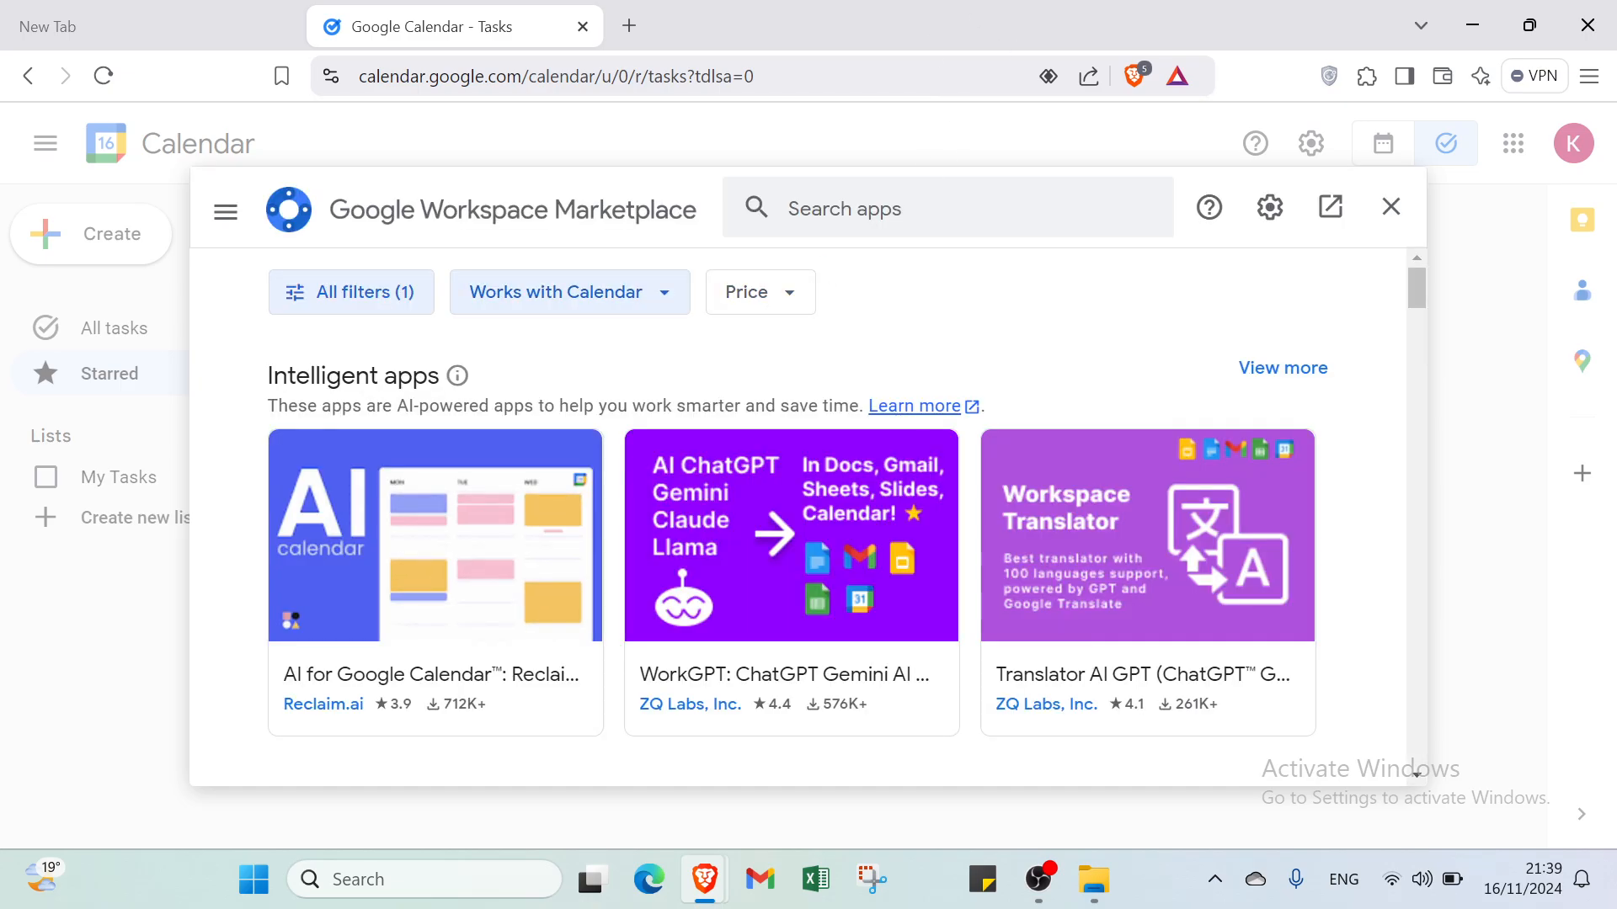
click(1389, 206)
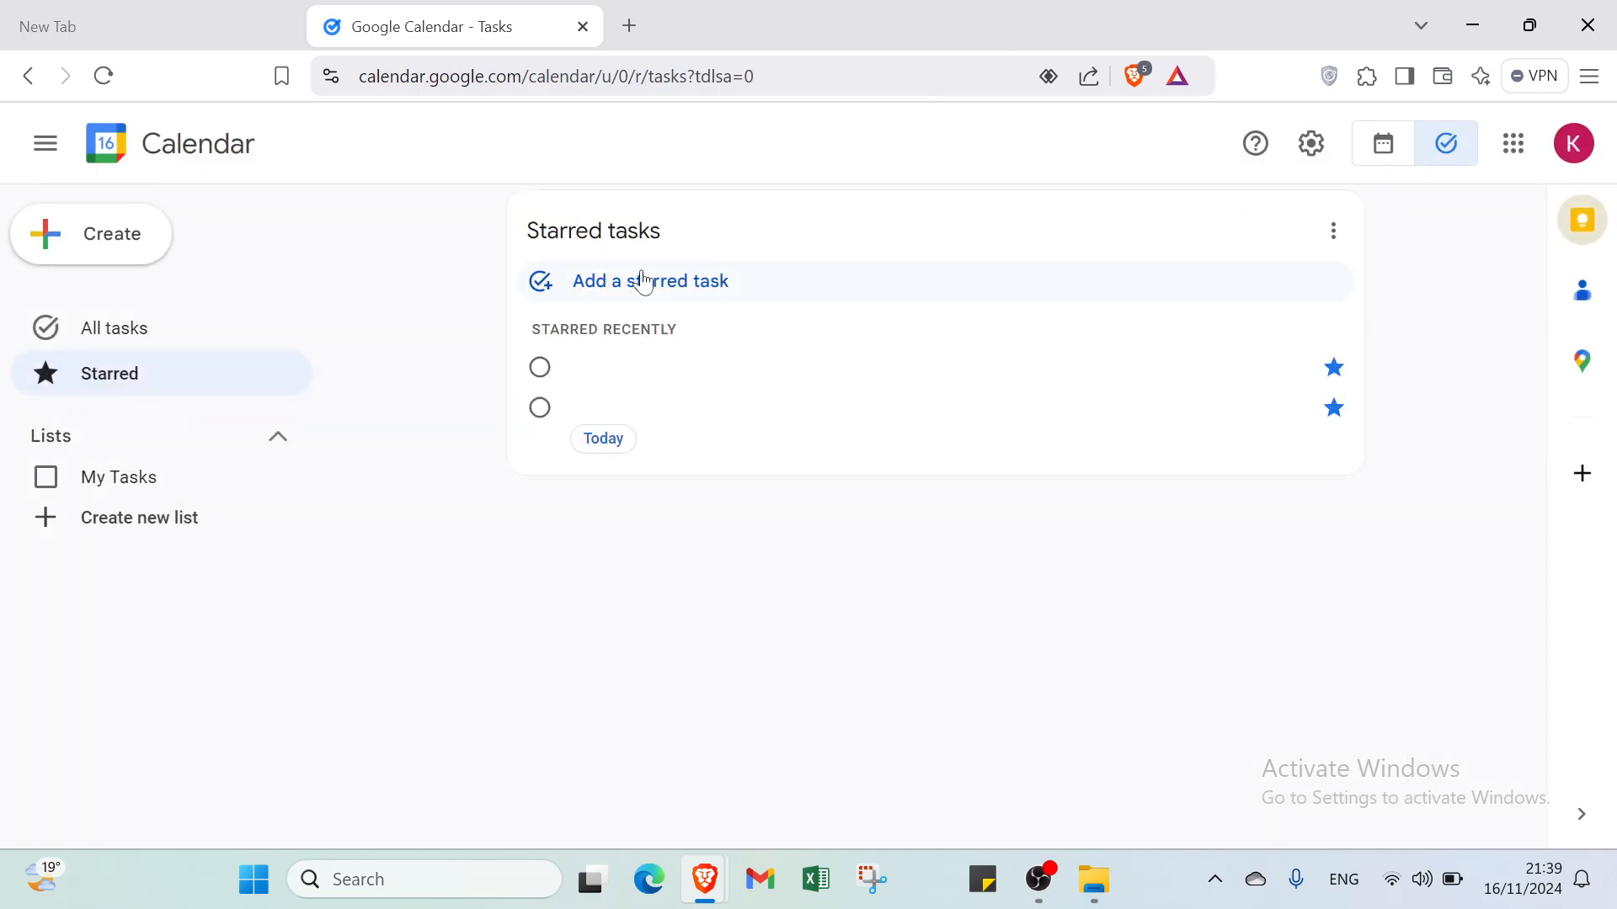
- Start a new task titled "task 1" dated November 6, pick 9:00 PM as its time, and make it all-day
click(106, 234)
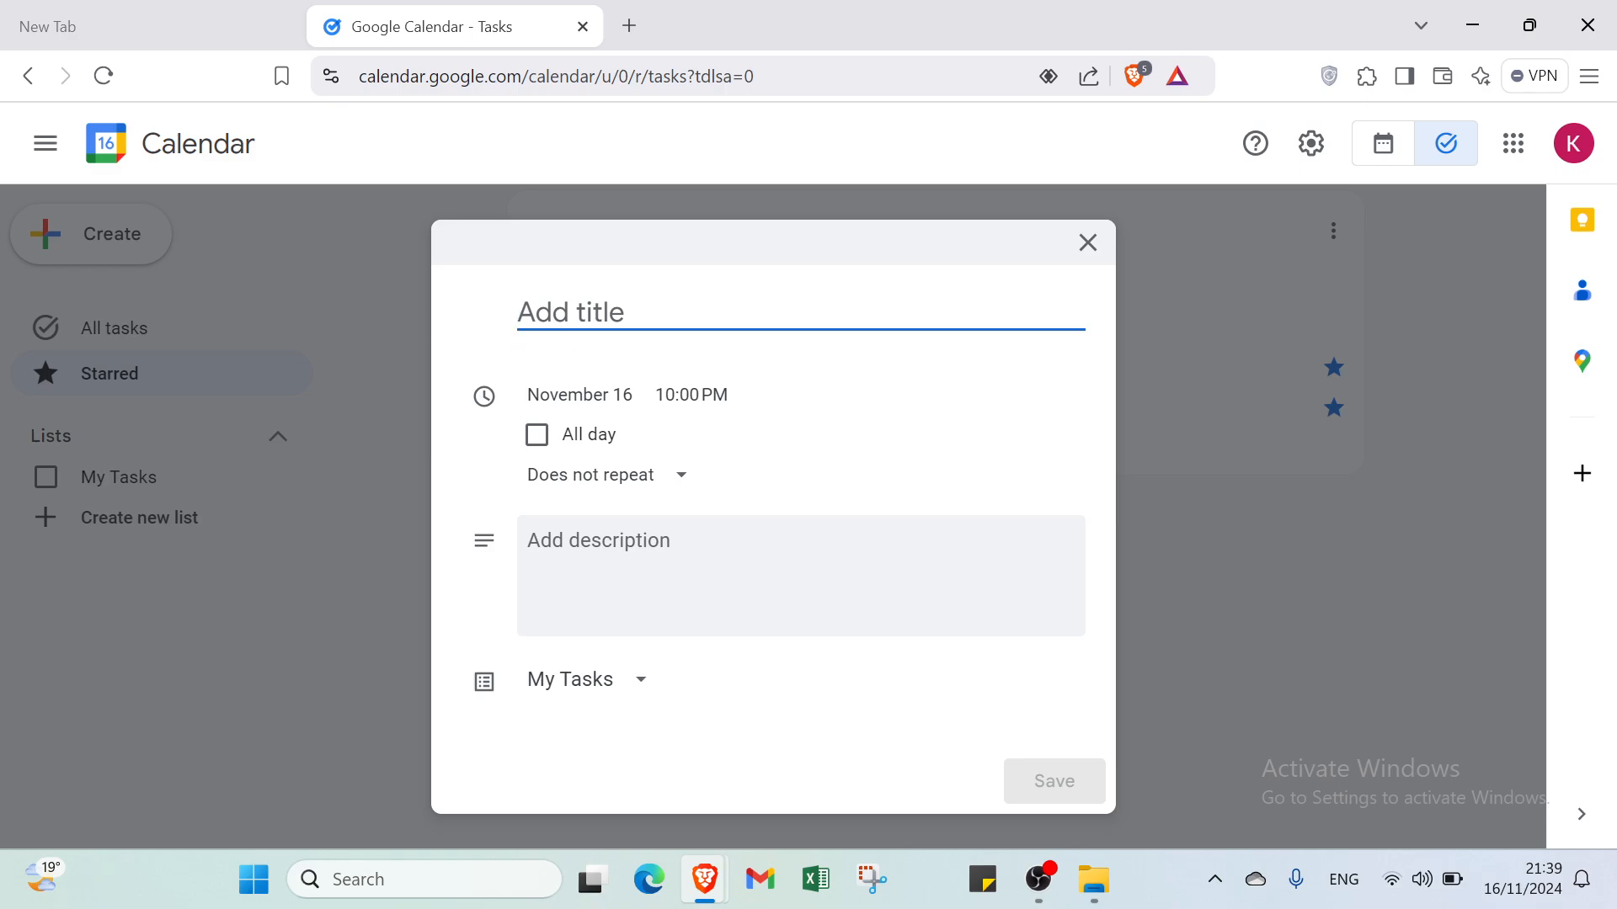
text(task 1)
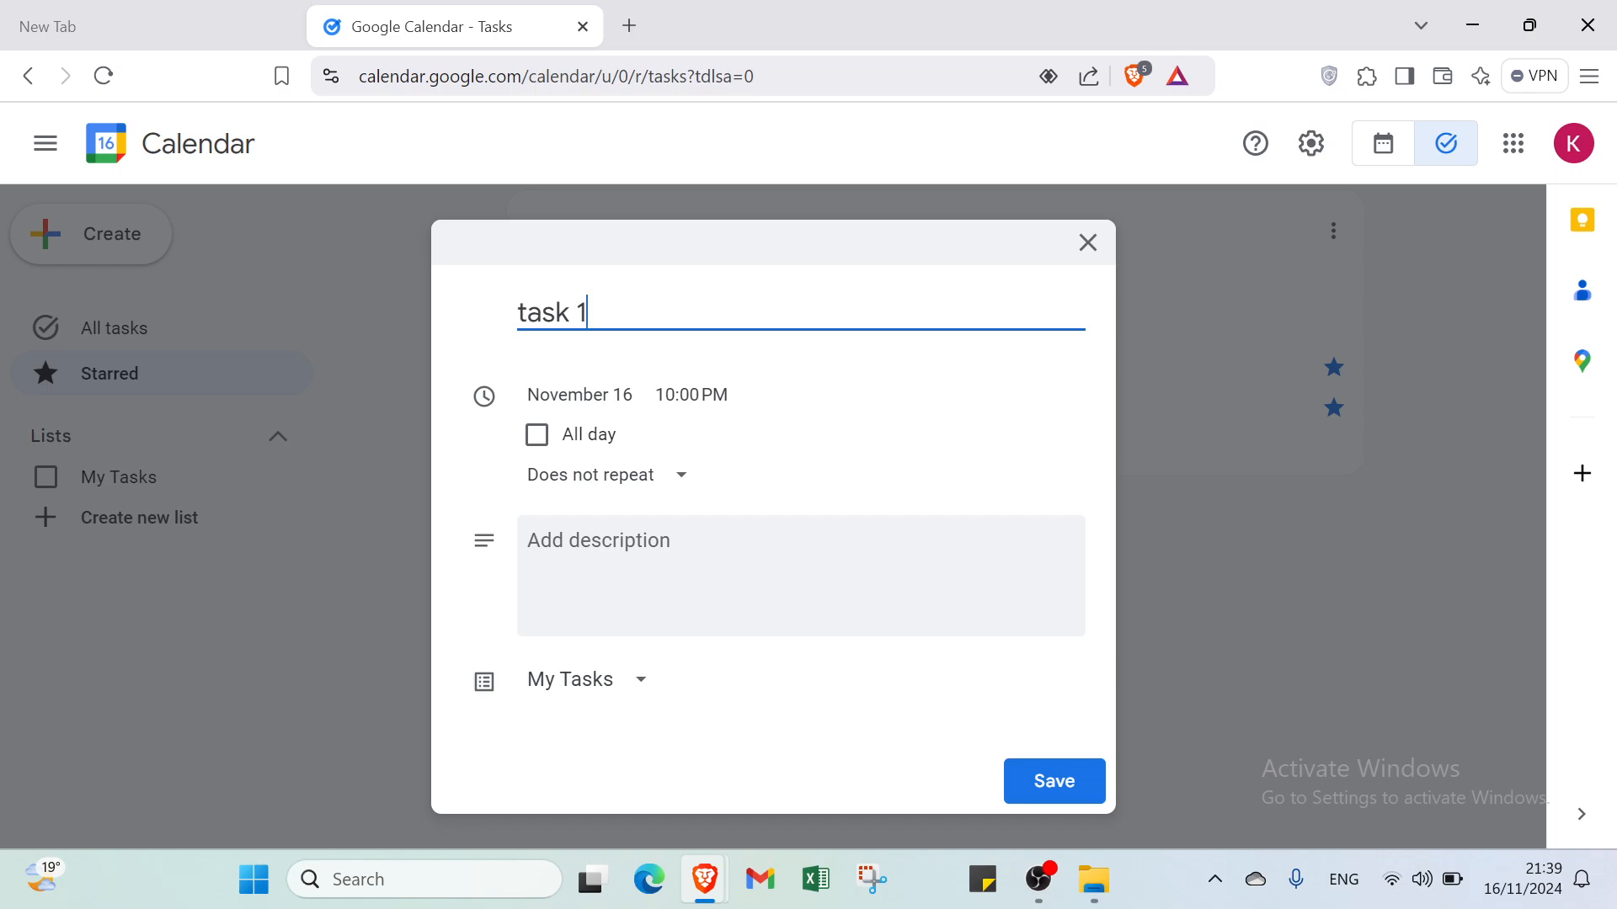
key(Tab)
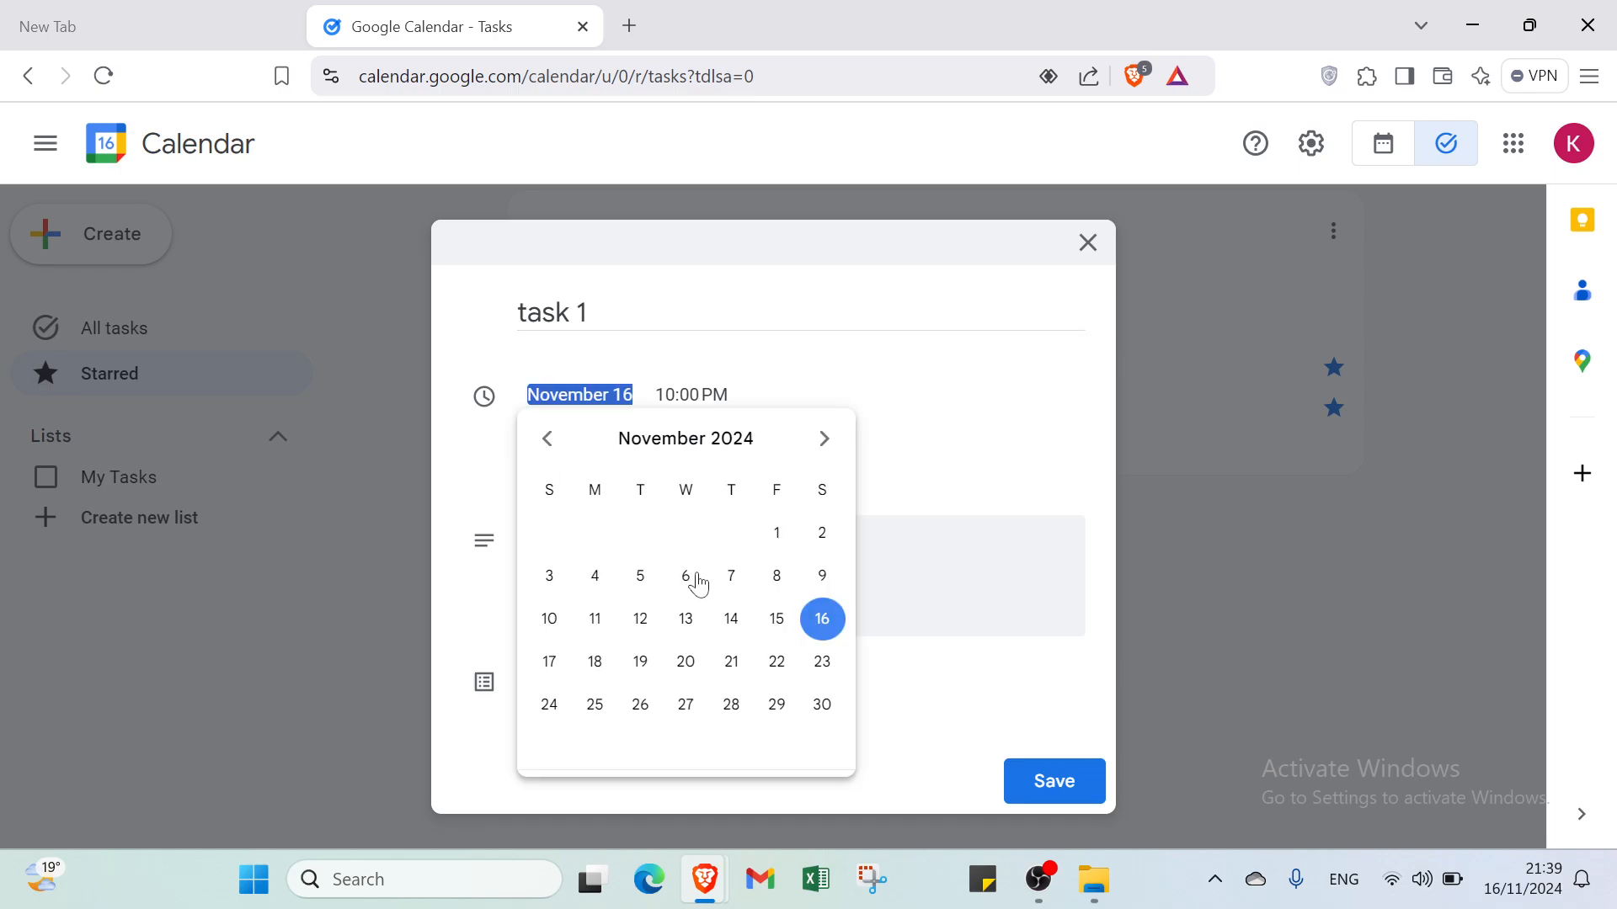
click(685, 587)
key(Tab)
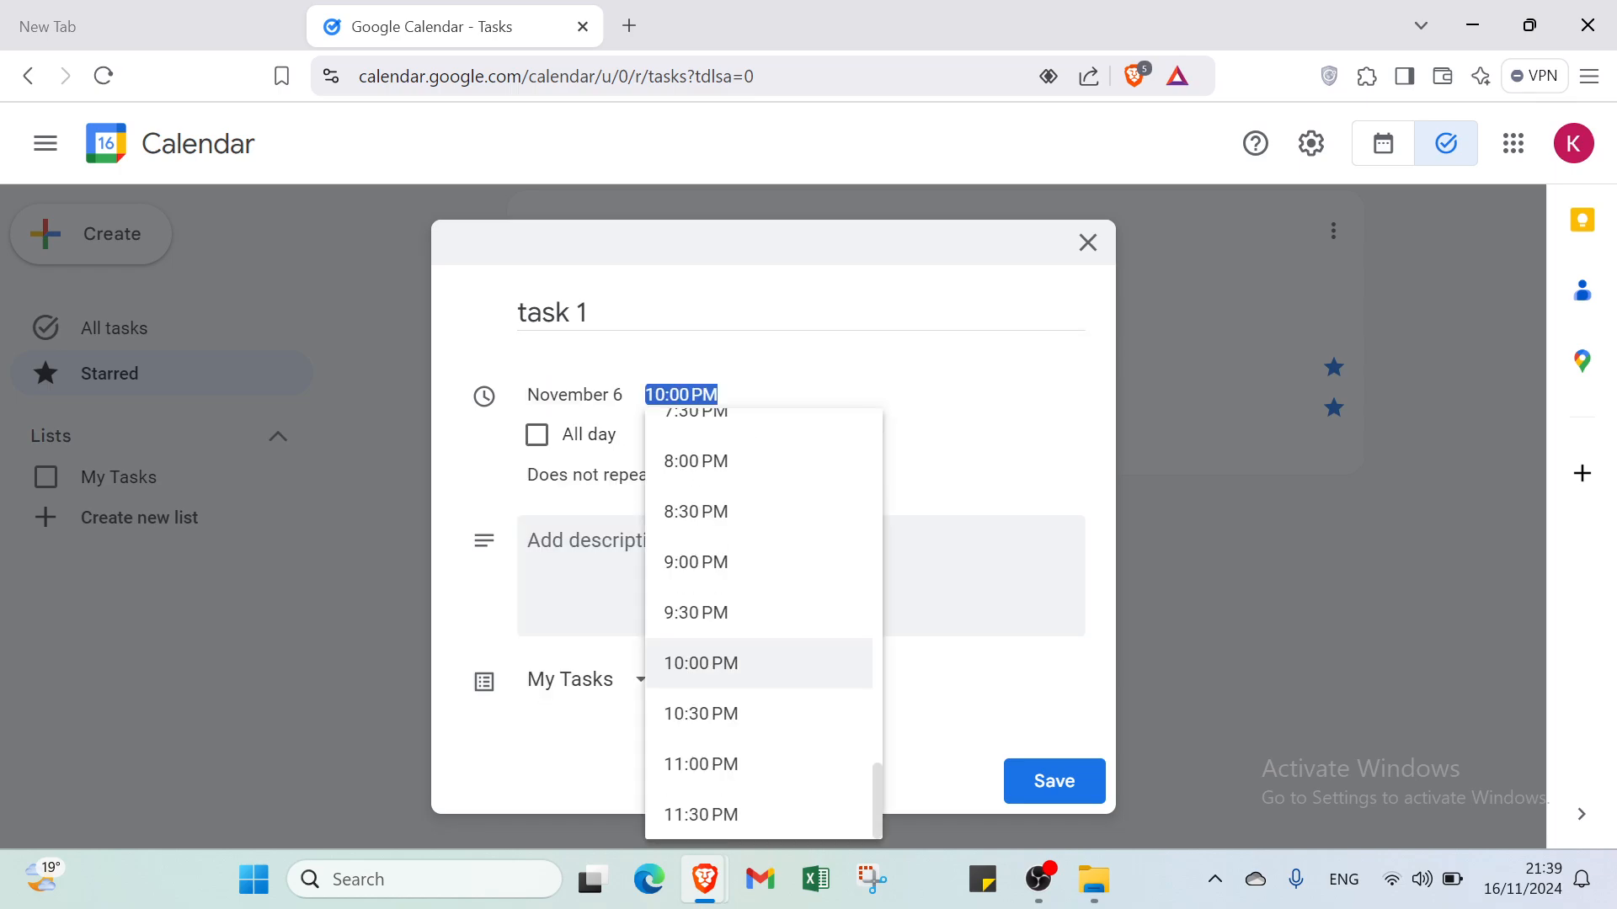
click(707, 580)
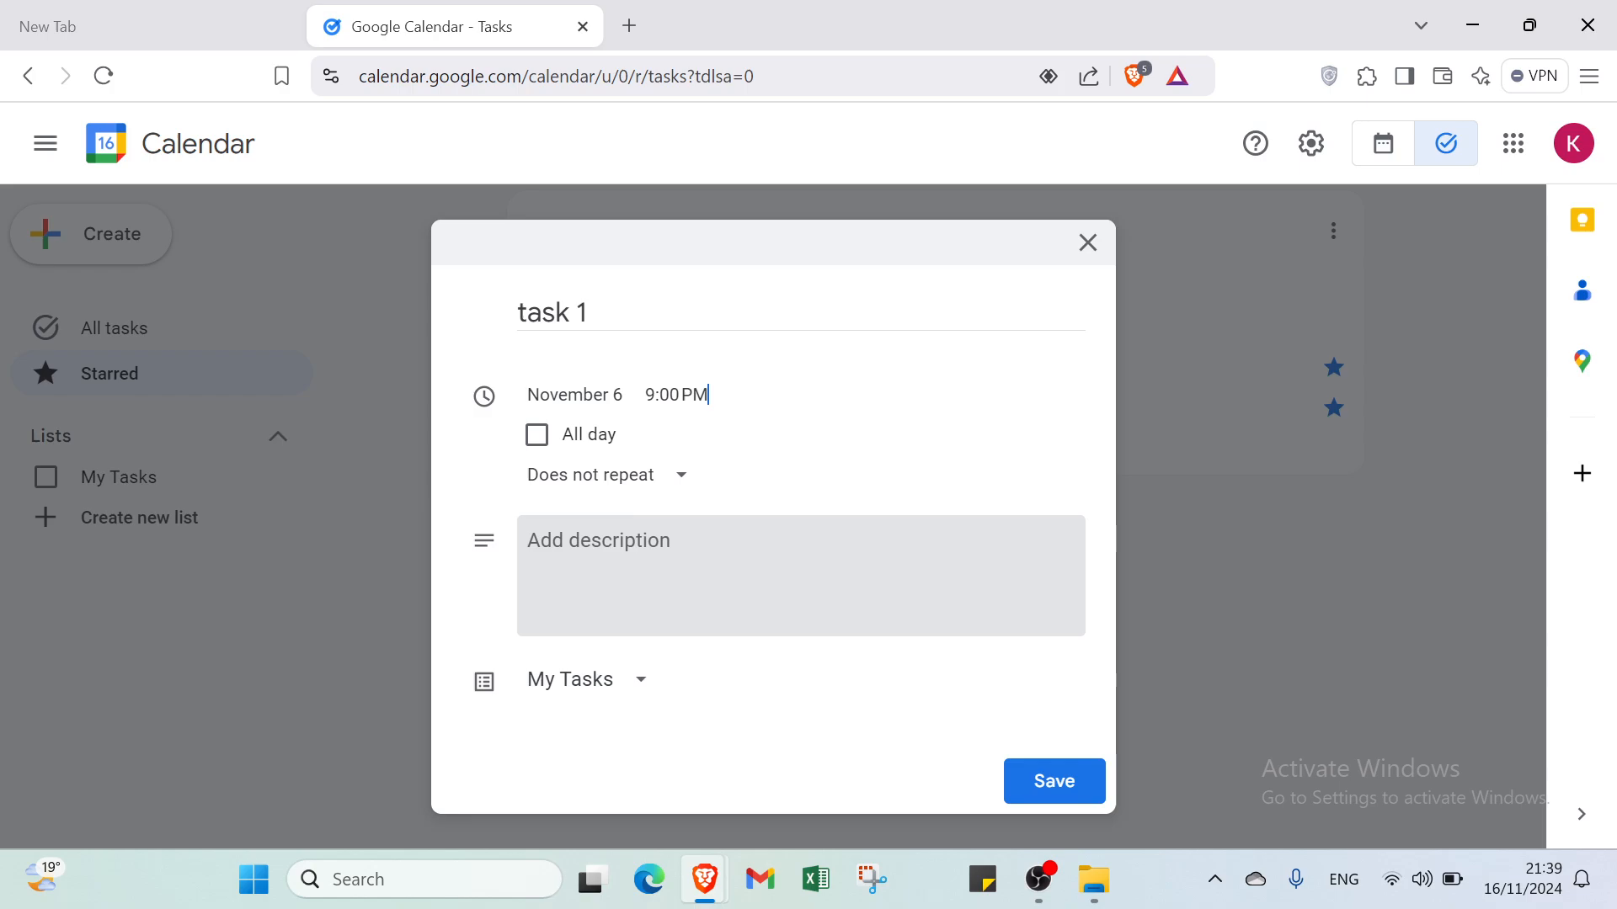
click(539, 436)
- Choose a custom daily repeat for the task and set its end date to December 2
click(605, 478)
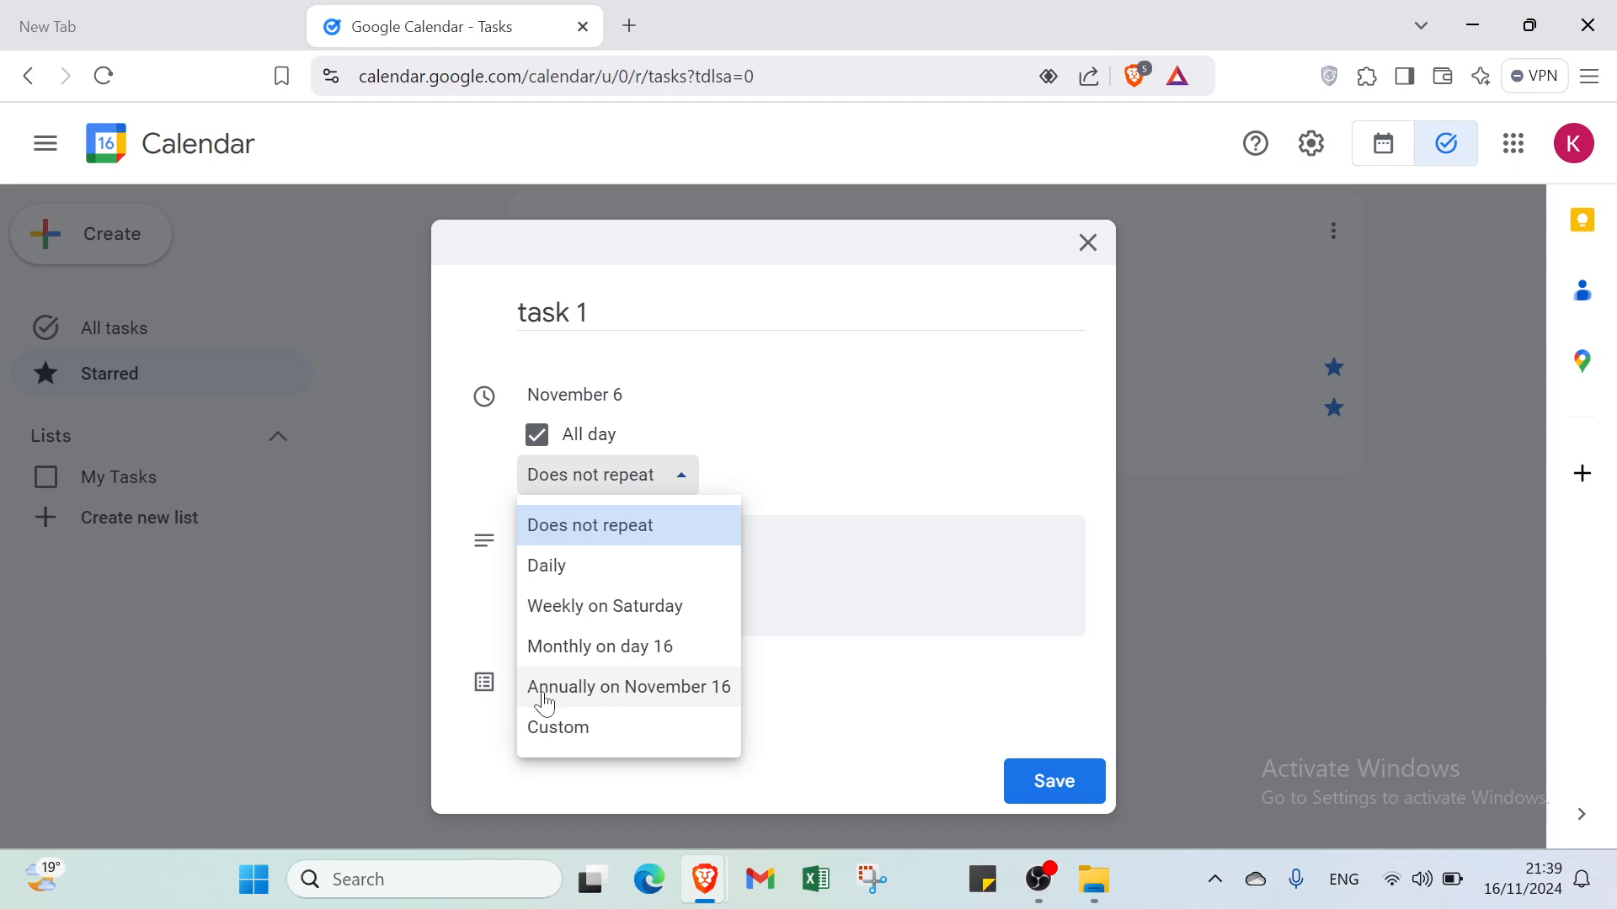
click(563, 733)
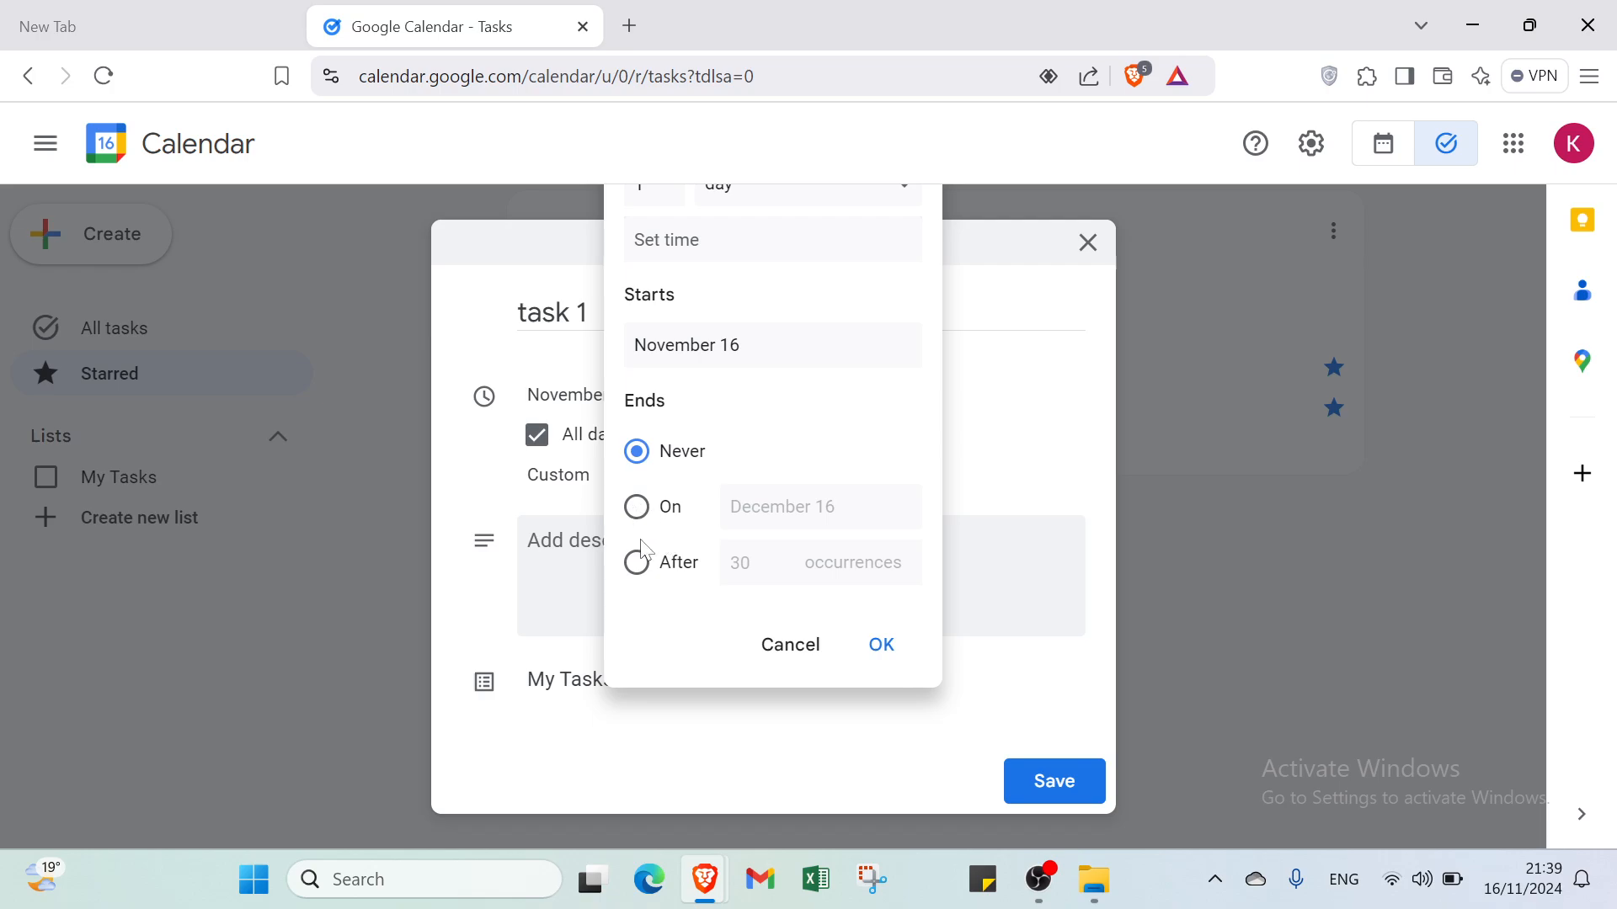
click(640, 508)
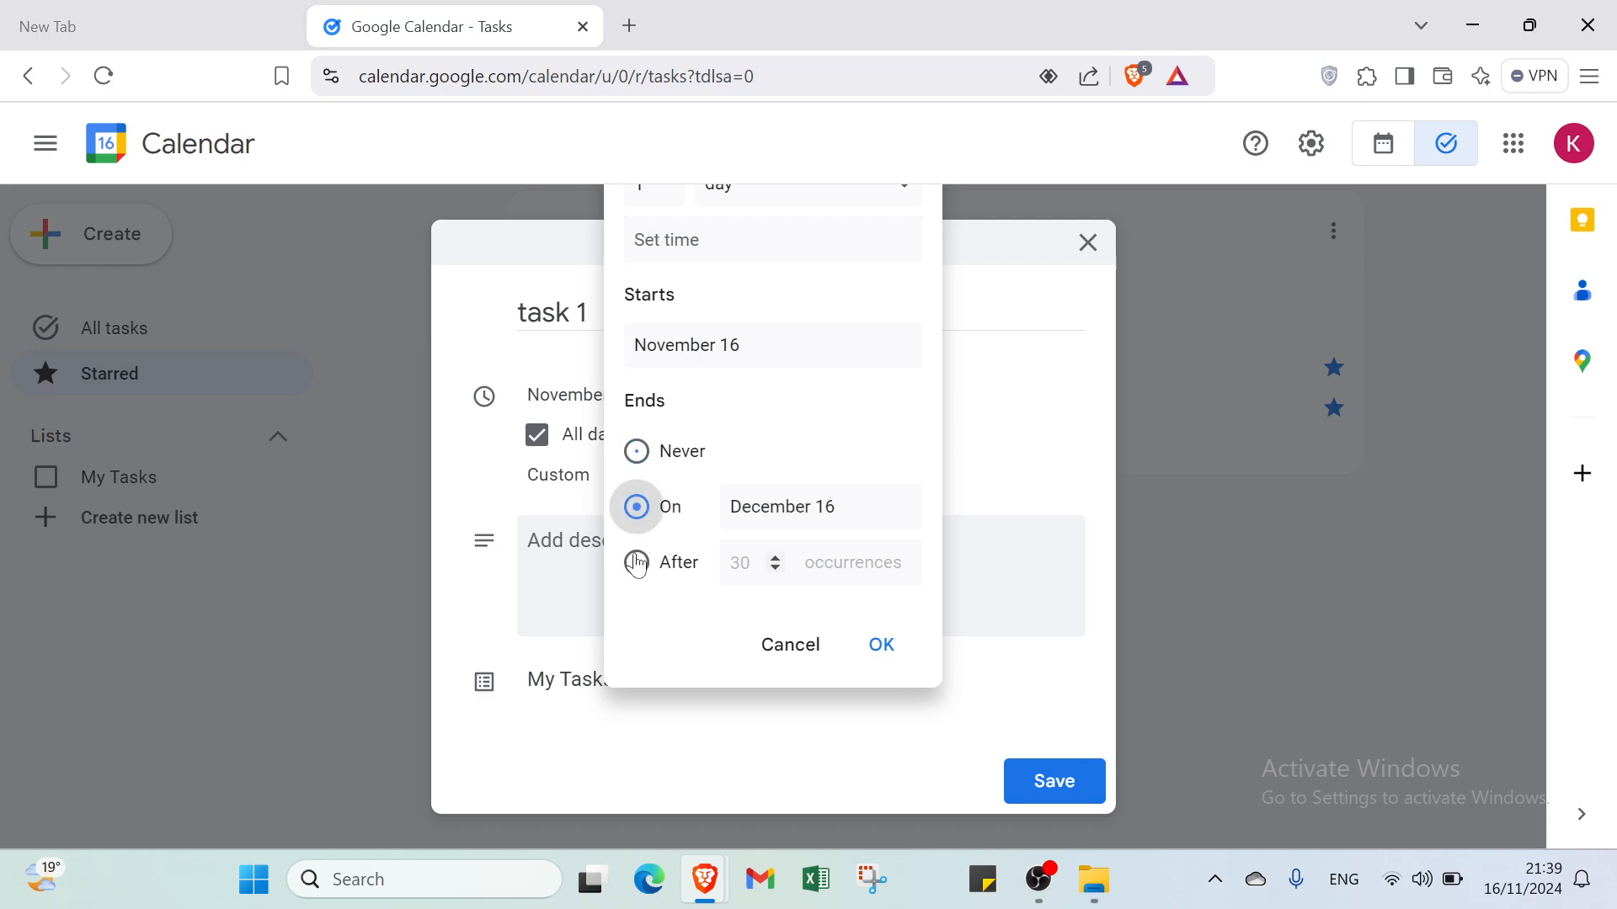
click(815, 508)
click(683, 426)
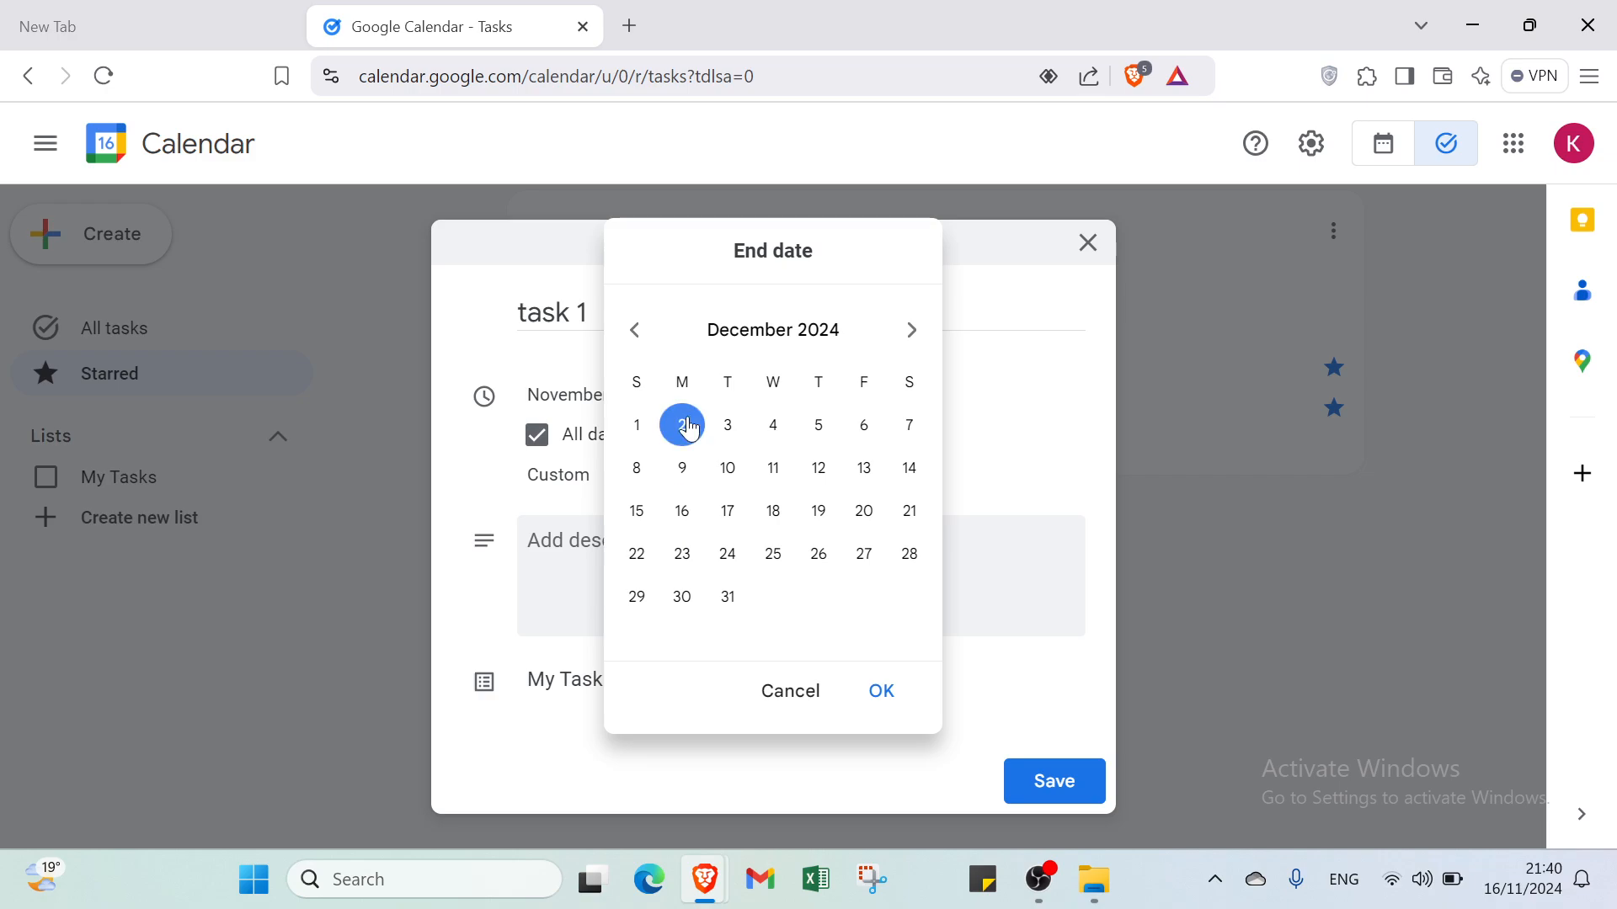
click(898, 699)
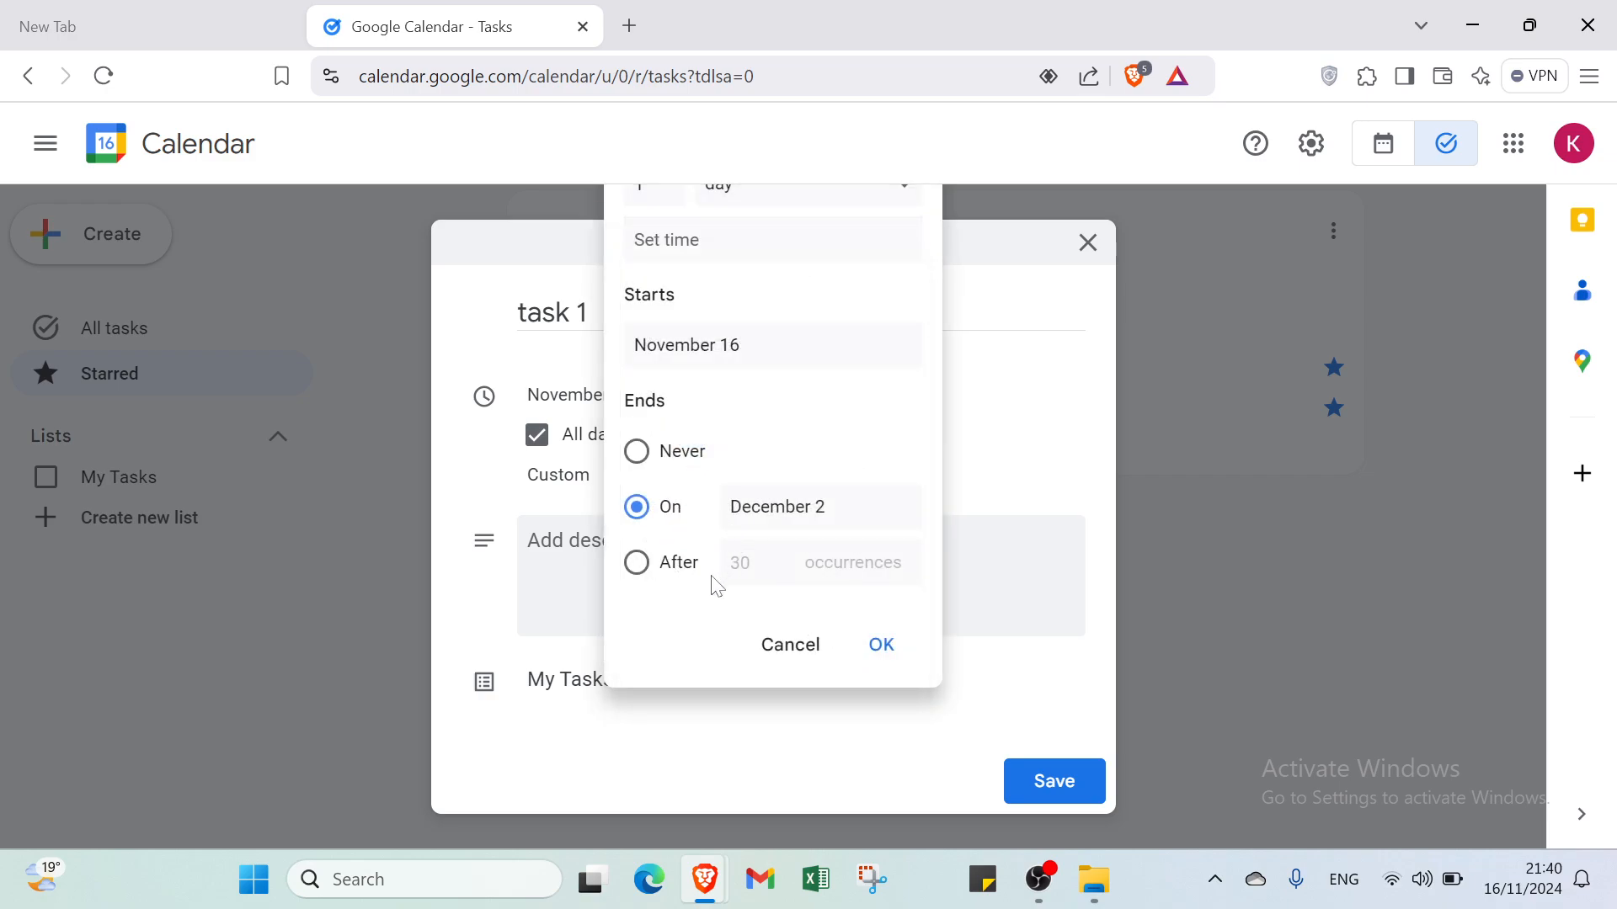
- Make the daily repeat end after 33 occurrences and accept the custom recurrence
click(659, 565)
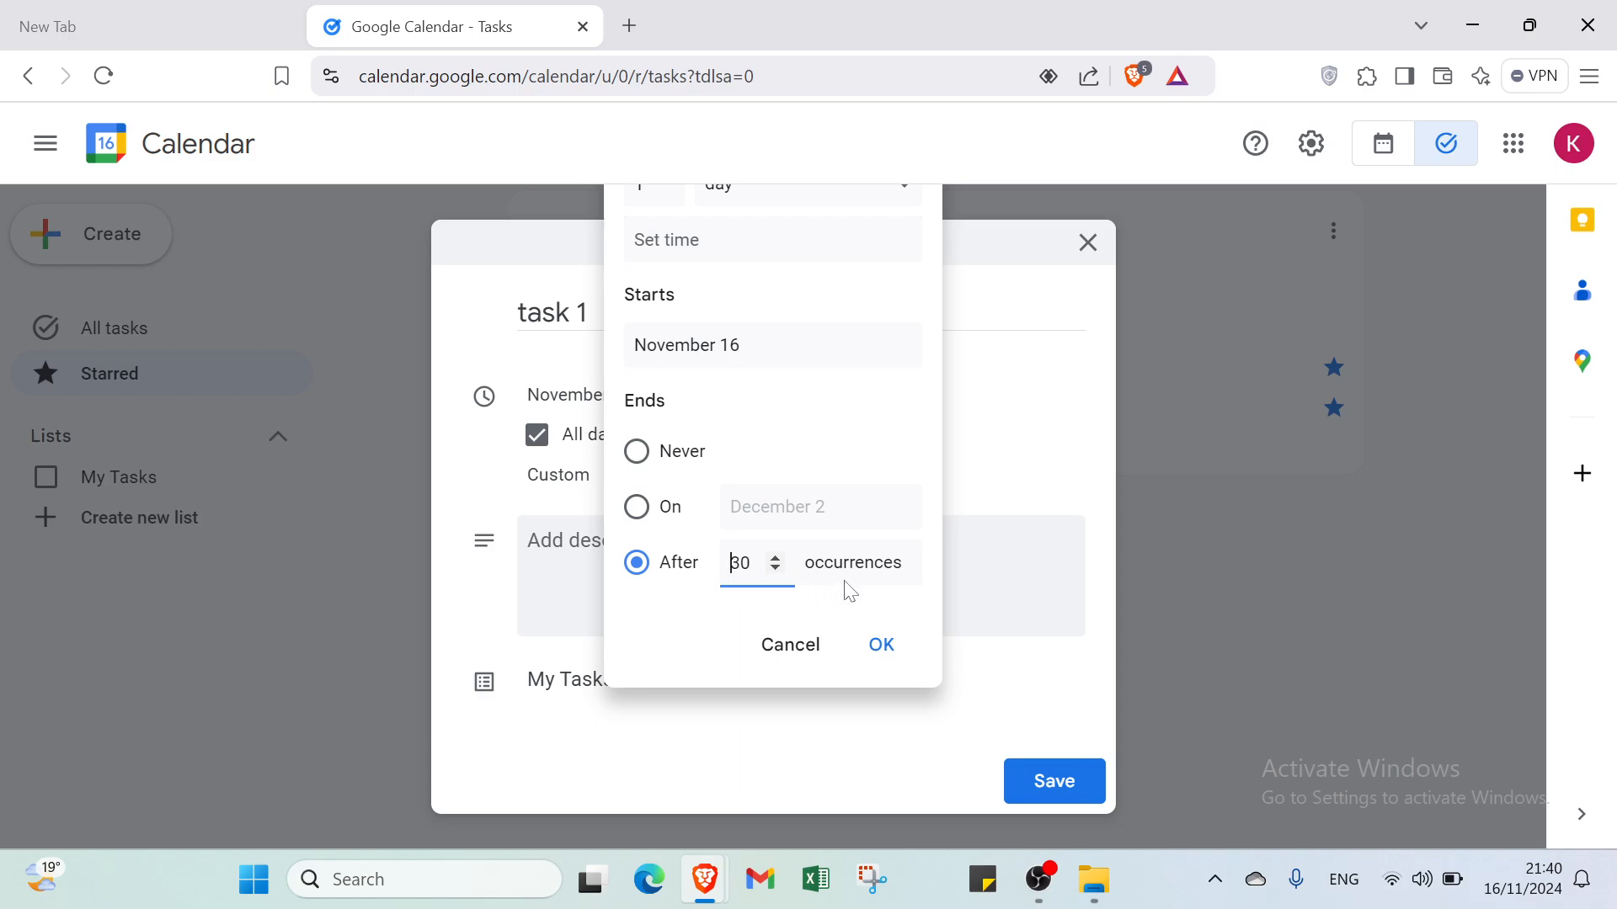
double_click(775, 559)
click(881, 645)
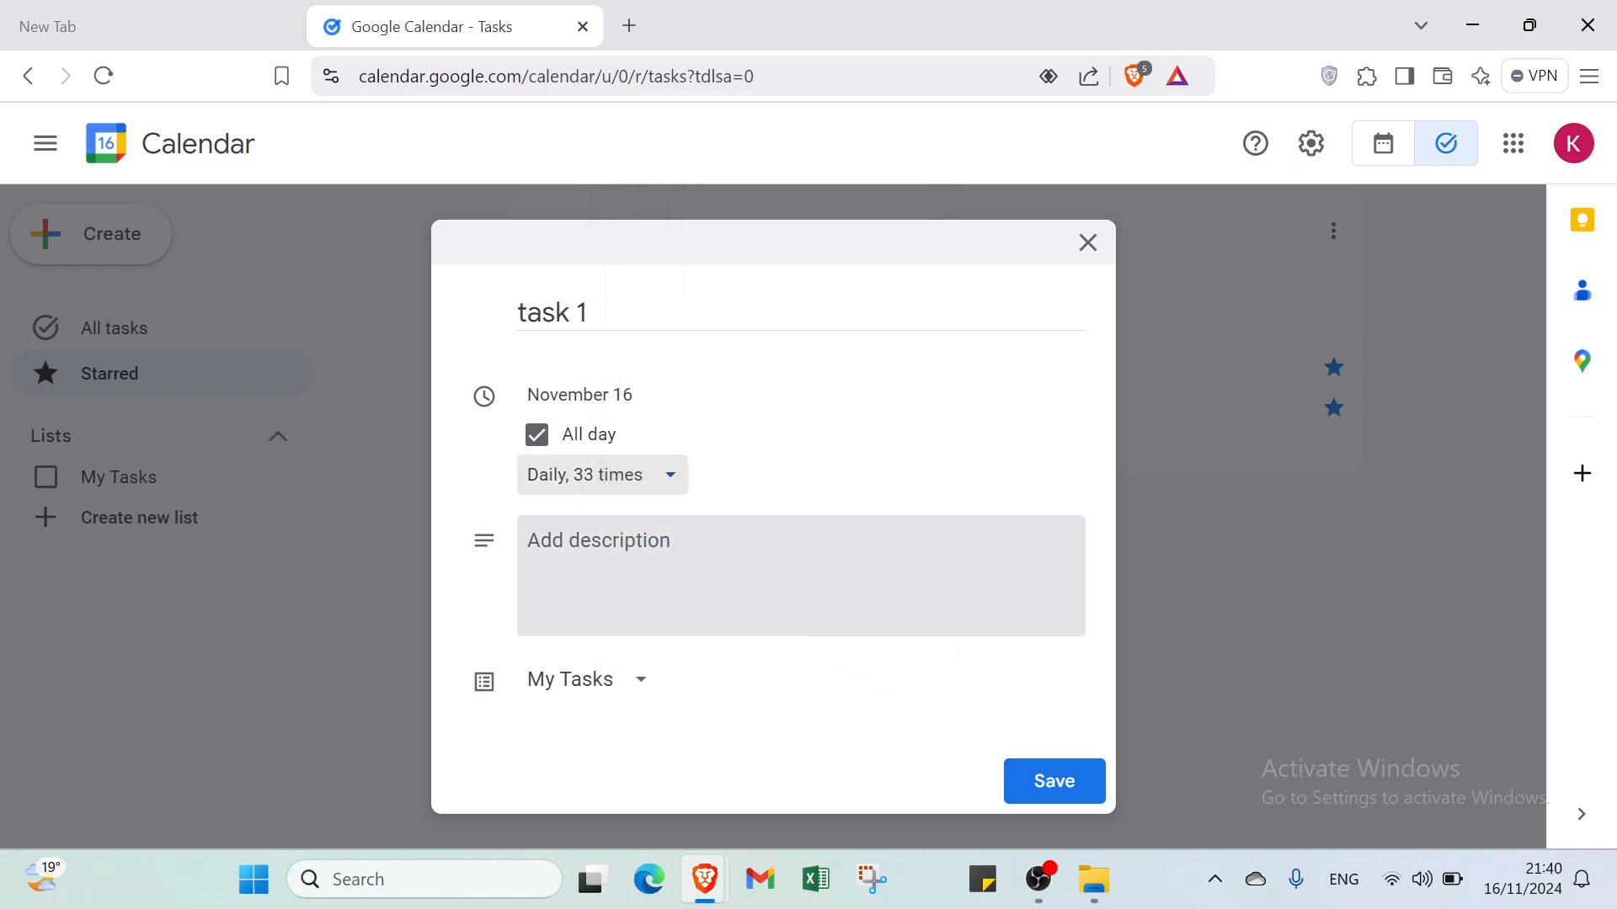
- Leave the description empty, keep the task in the My Tasks list, and save it
click(724, 566)
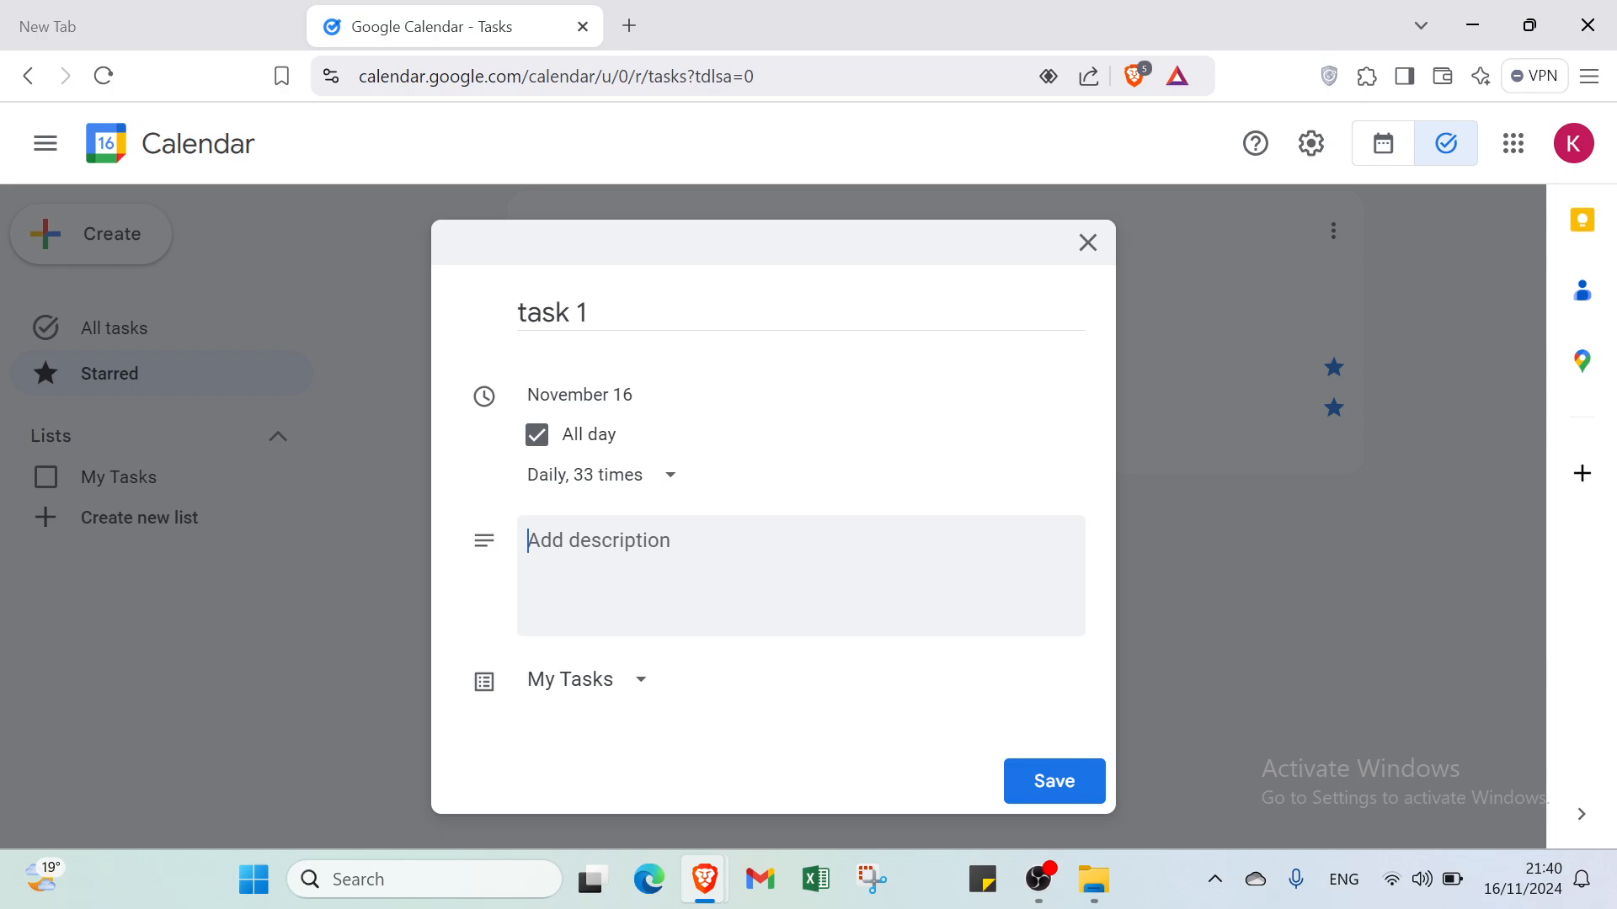
click(584, 684)
click(581, 731)
click(1076, 799)
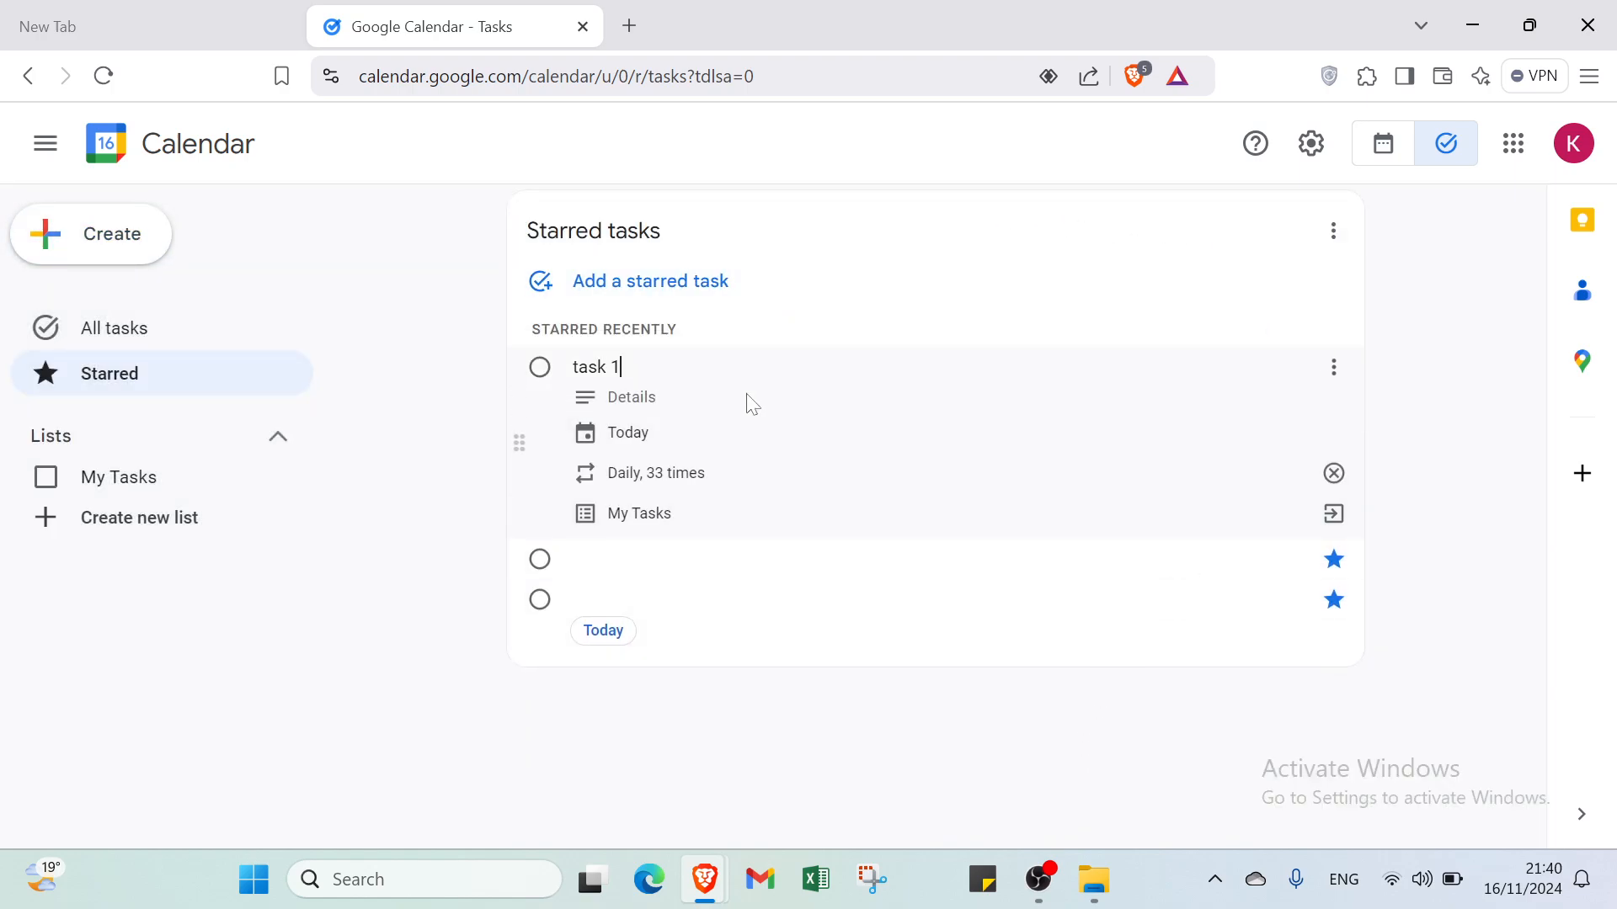
- View all tasks and the starred tasks, and look at a blank new-task form without saving it
click(602, 891)
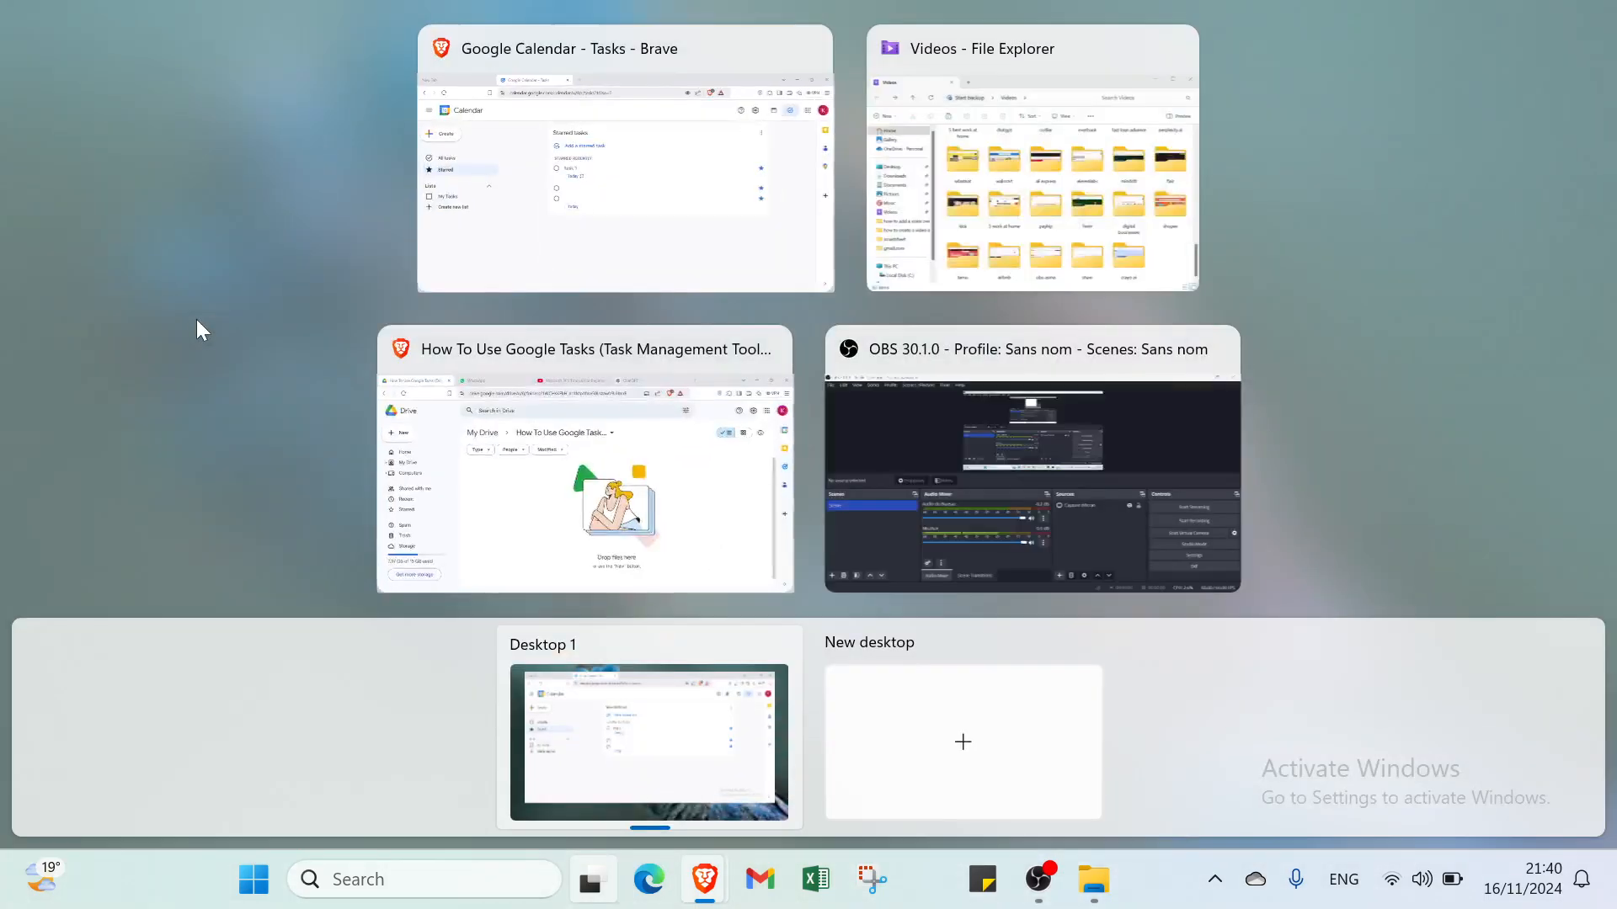
click(195, 320)
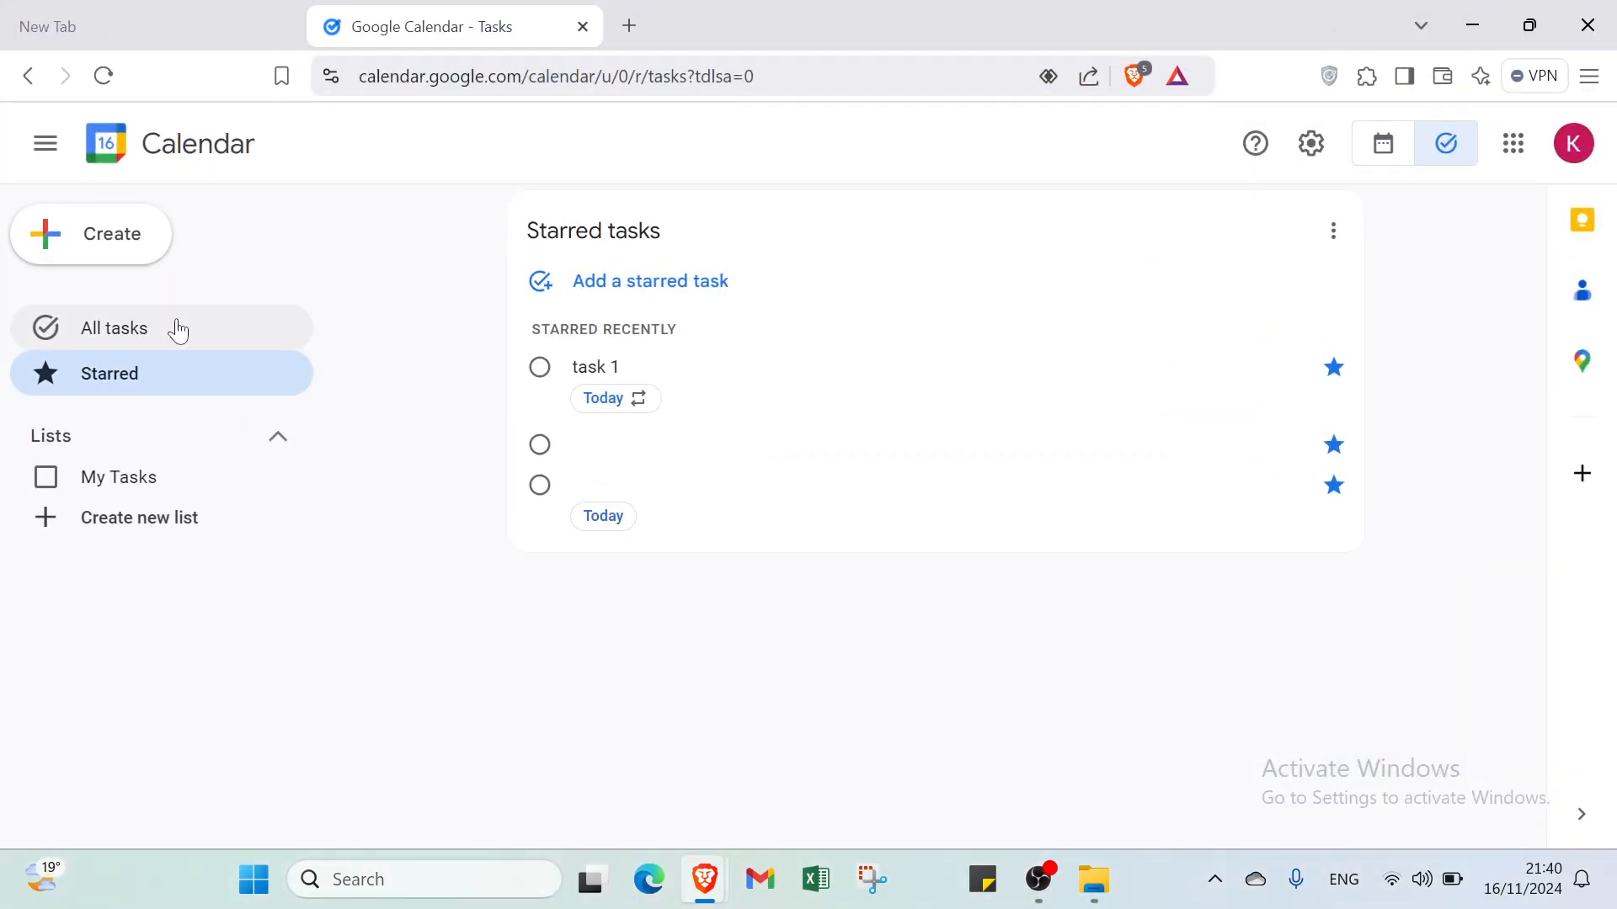
click(177, 327)
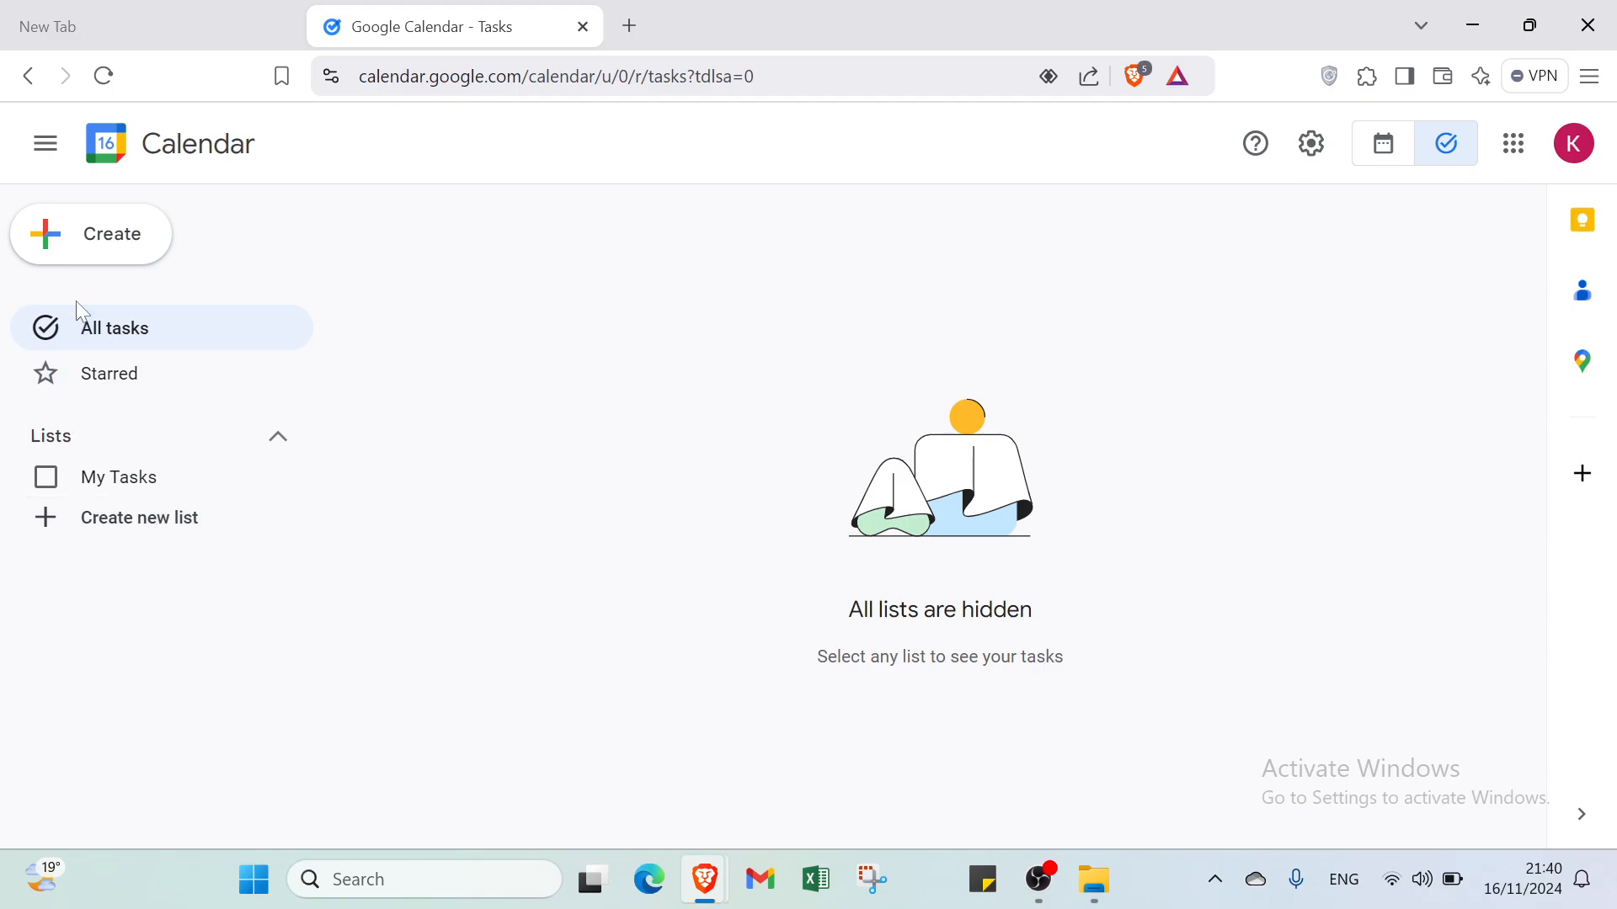
click(87, 374)
click(99, 244)
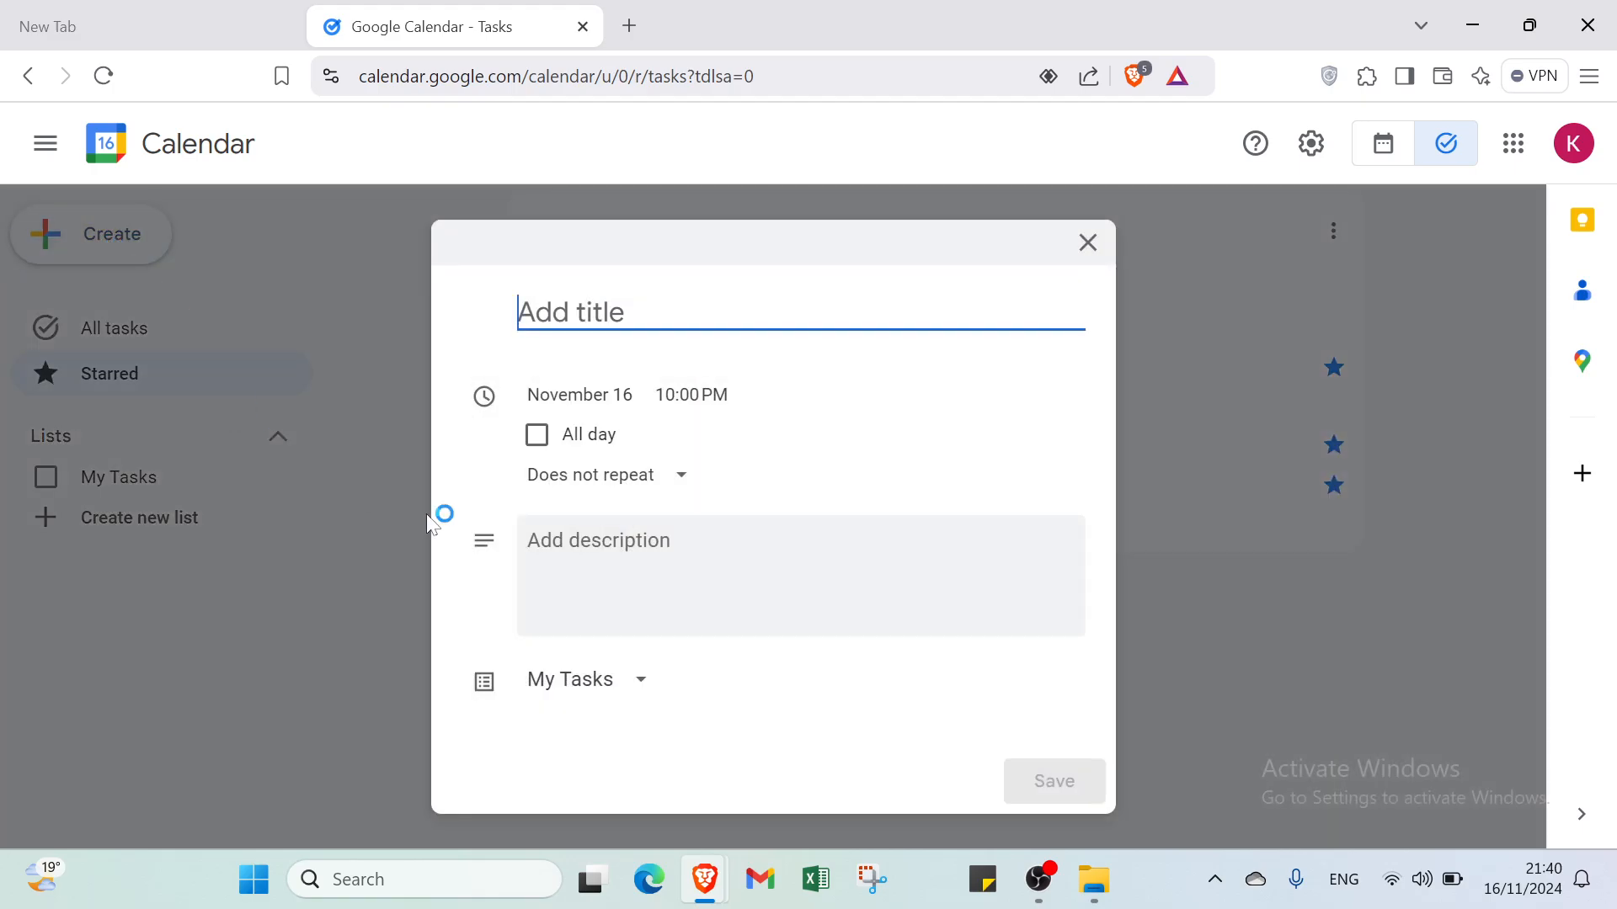
click(1088, 245)
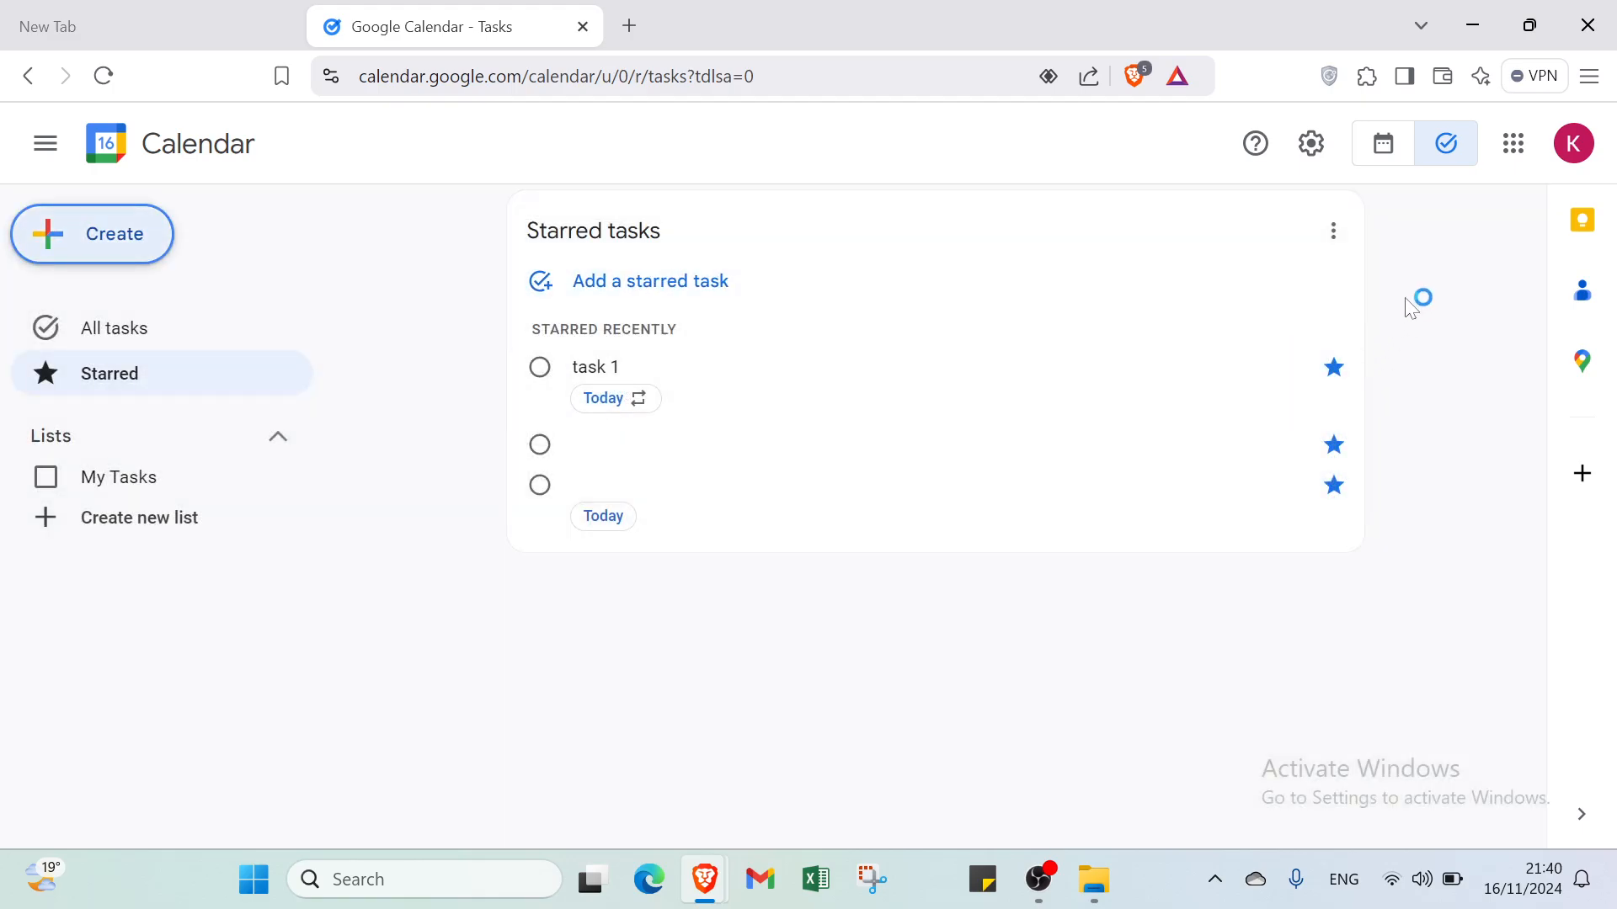
- Show the weekly calendar and look through its hours, viewing and discarding a blank event draft on Wednesday, November 13
click(1396, 148)
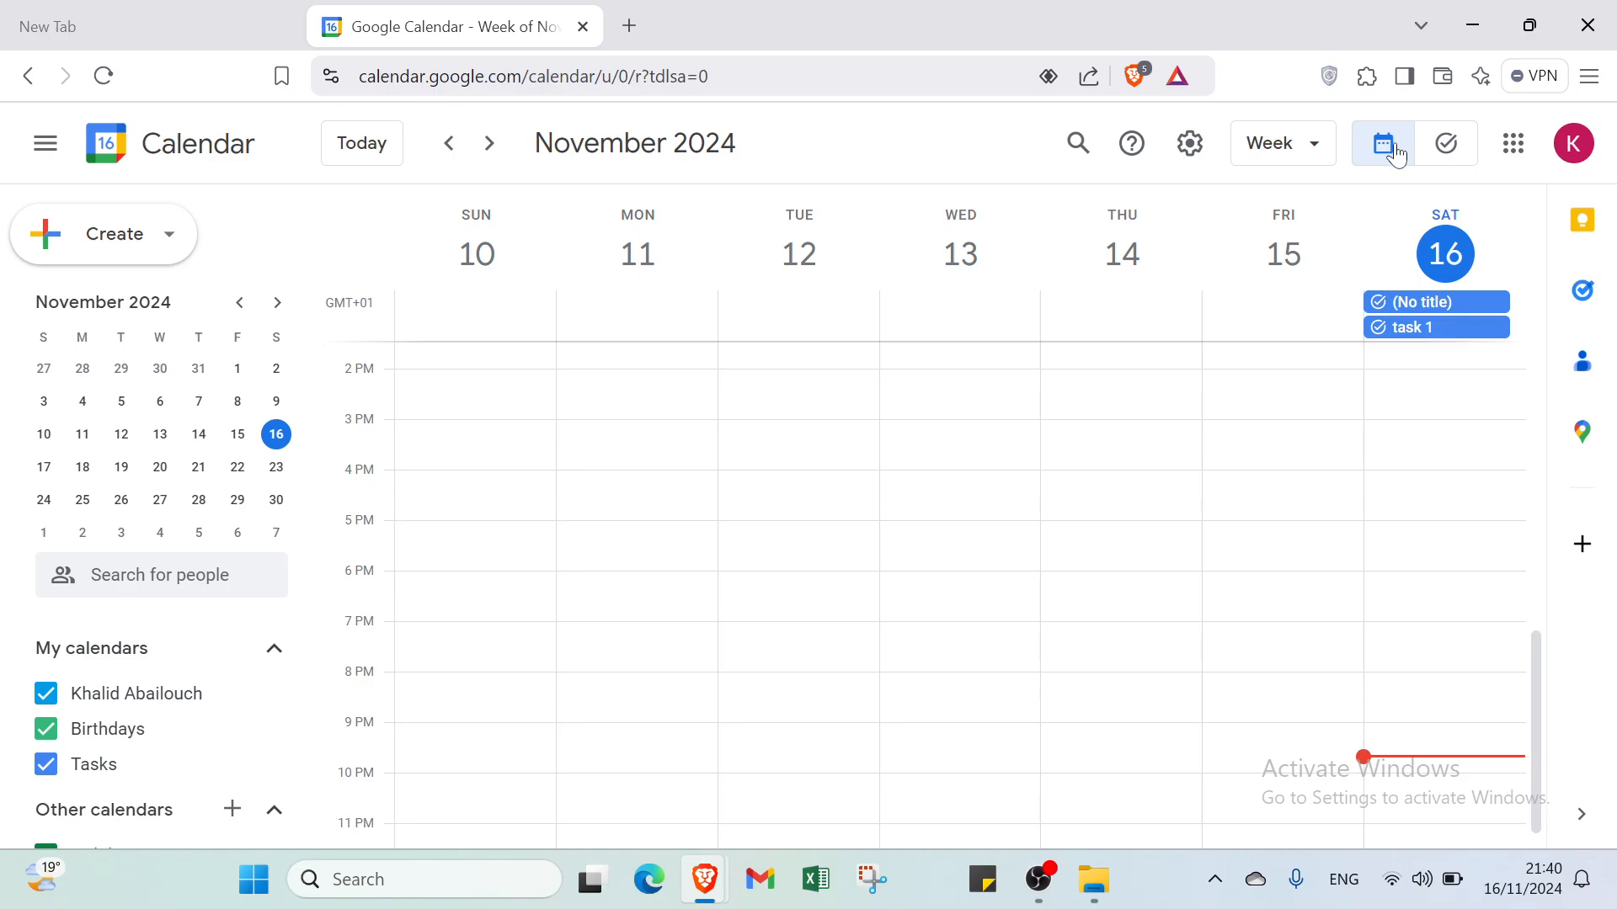
click(939, 514)
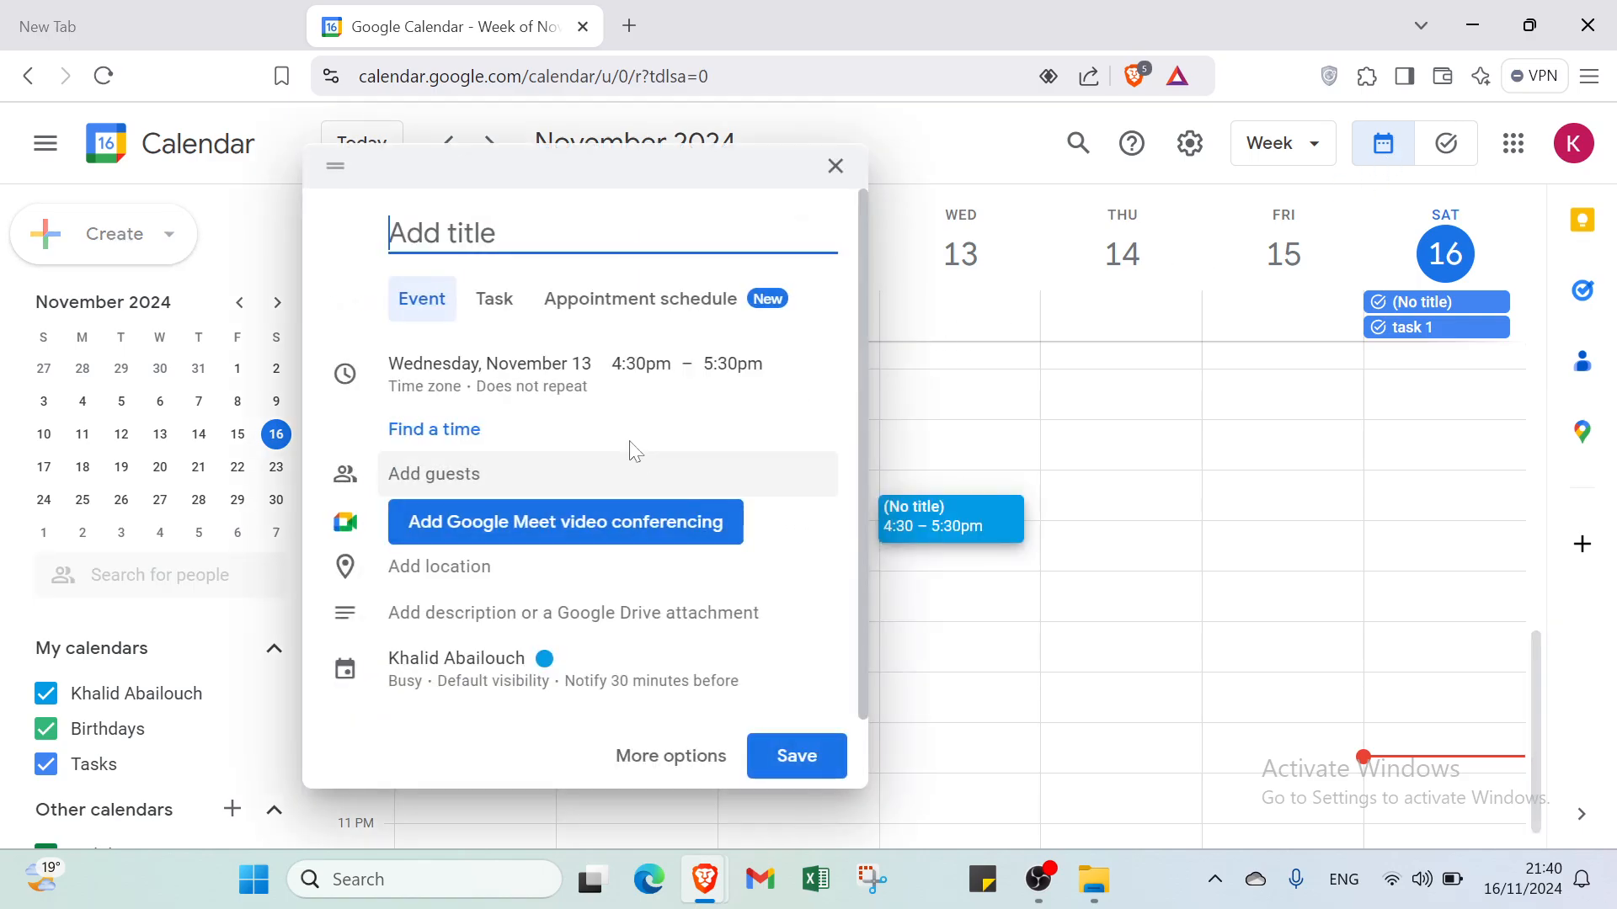
click(1007, 455)
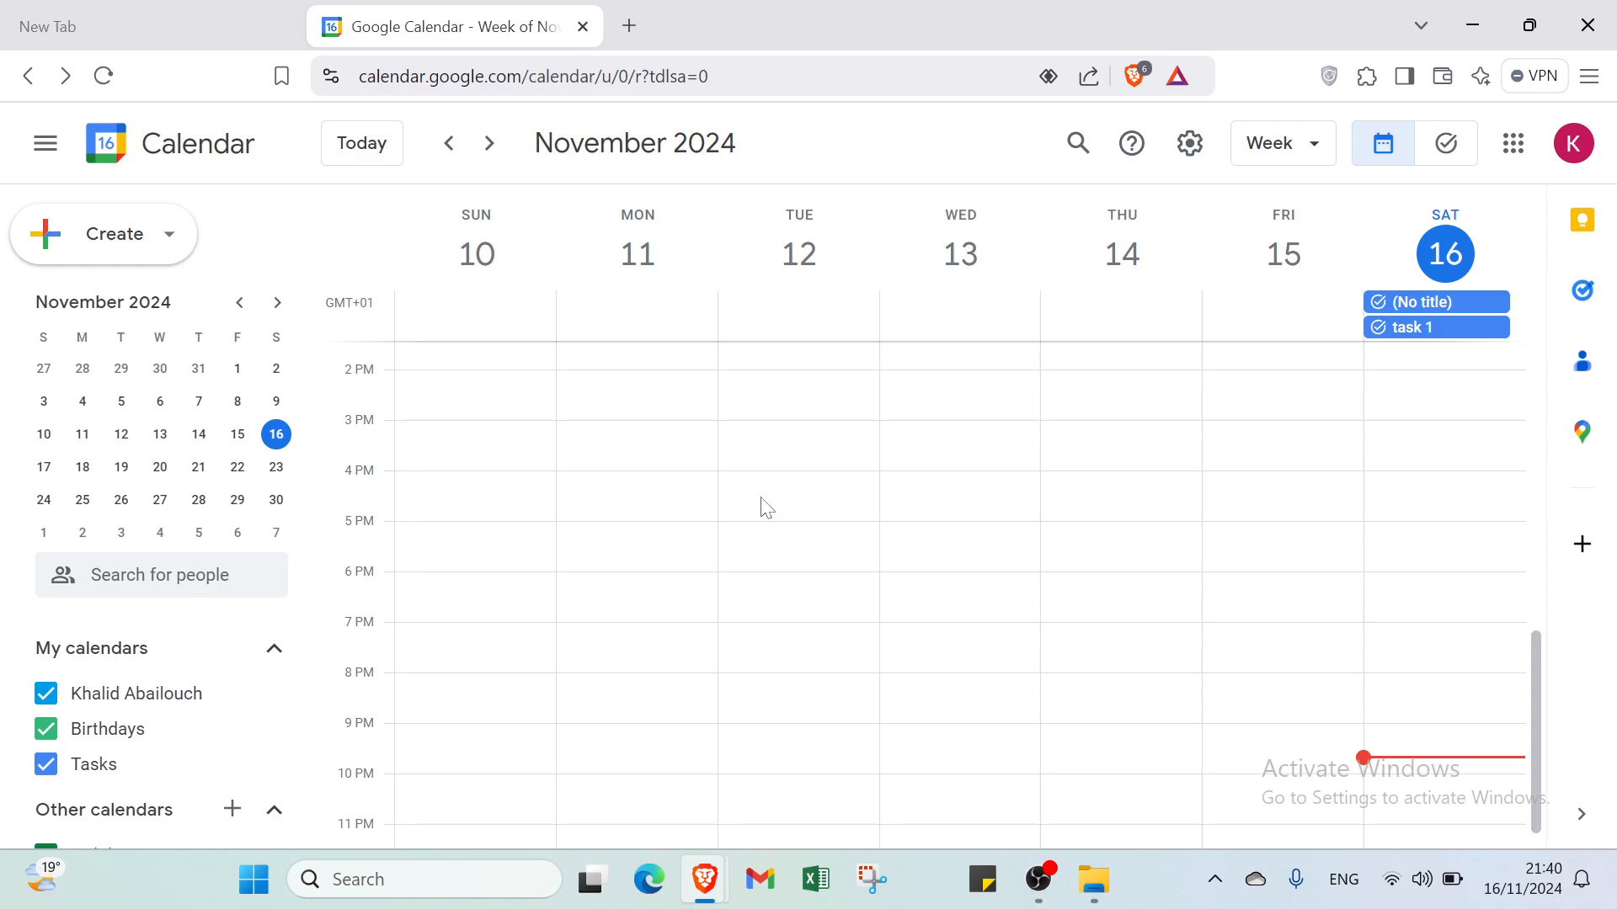
scroll(762, 505, up, 4)
scroll(762, 505, down, 4)
scroll(650, 470, up, 8)
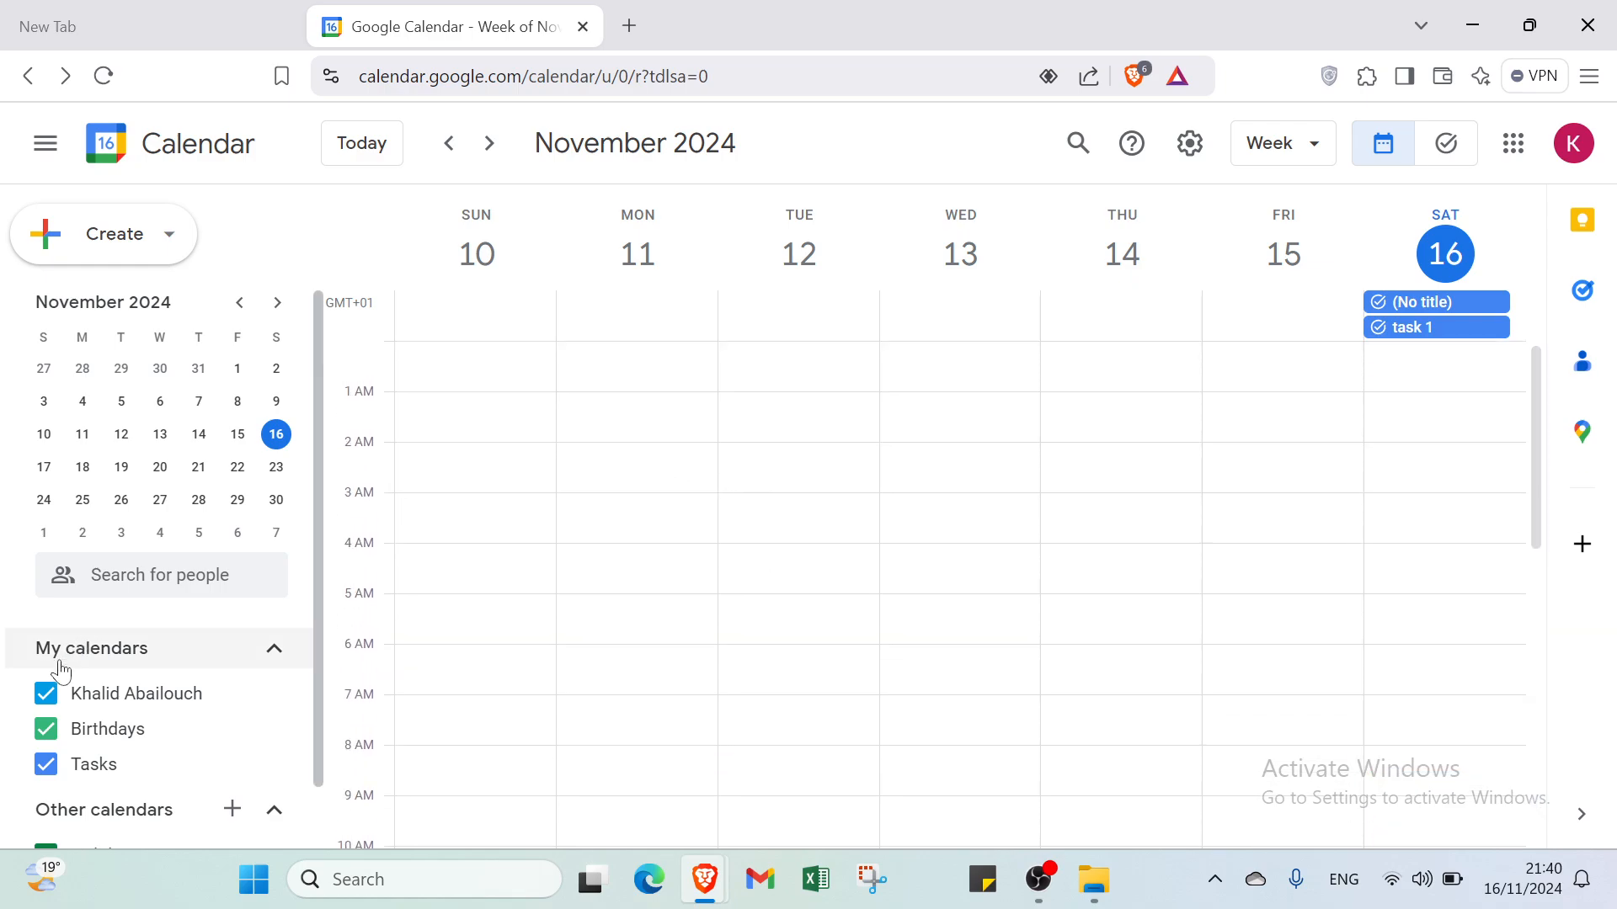
- Hide the Tasks calendar, change its color to orange, and show it again in the weekly view
scroll(60, 671, down, 2)
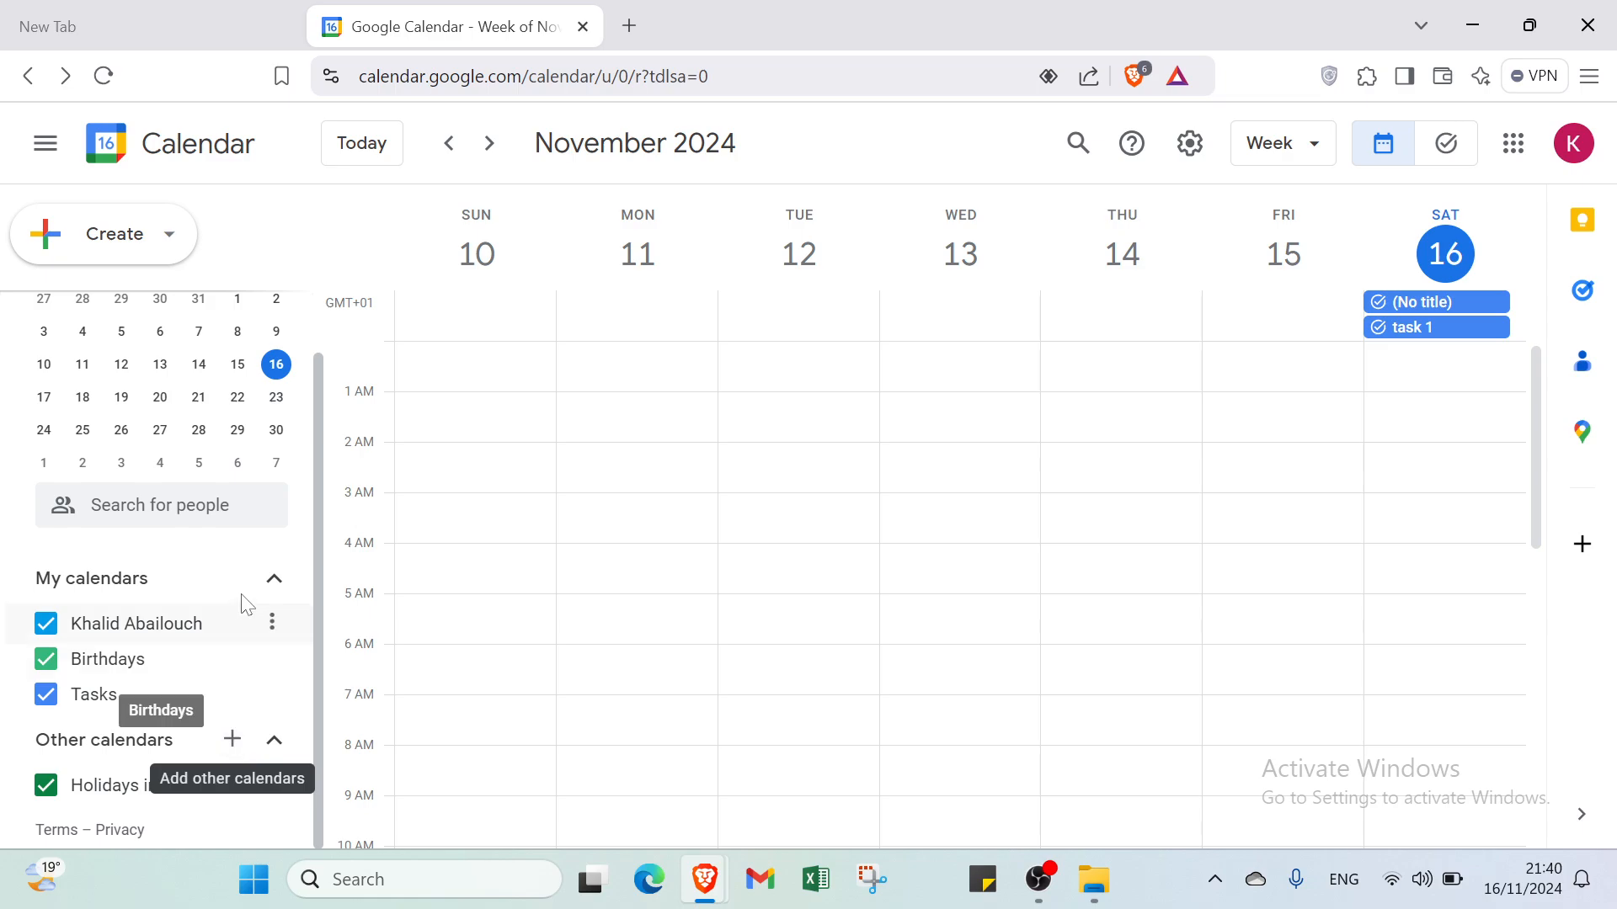
click(235, 706)
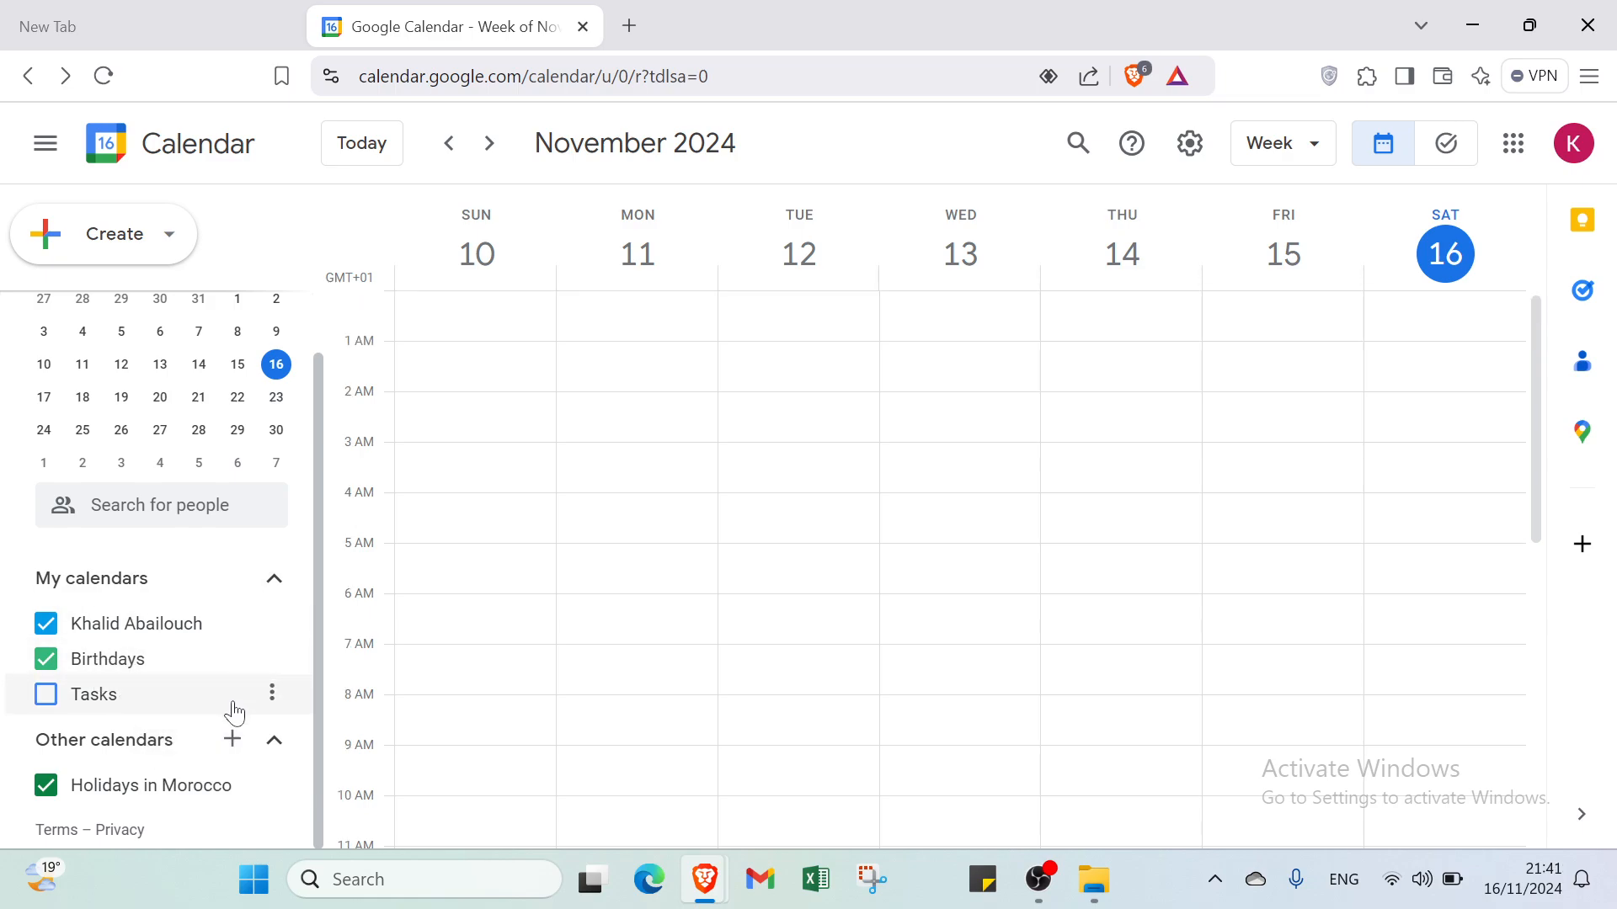
click(272, 692)
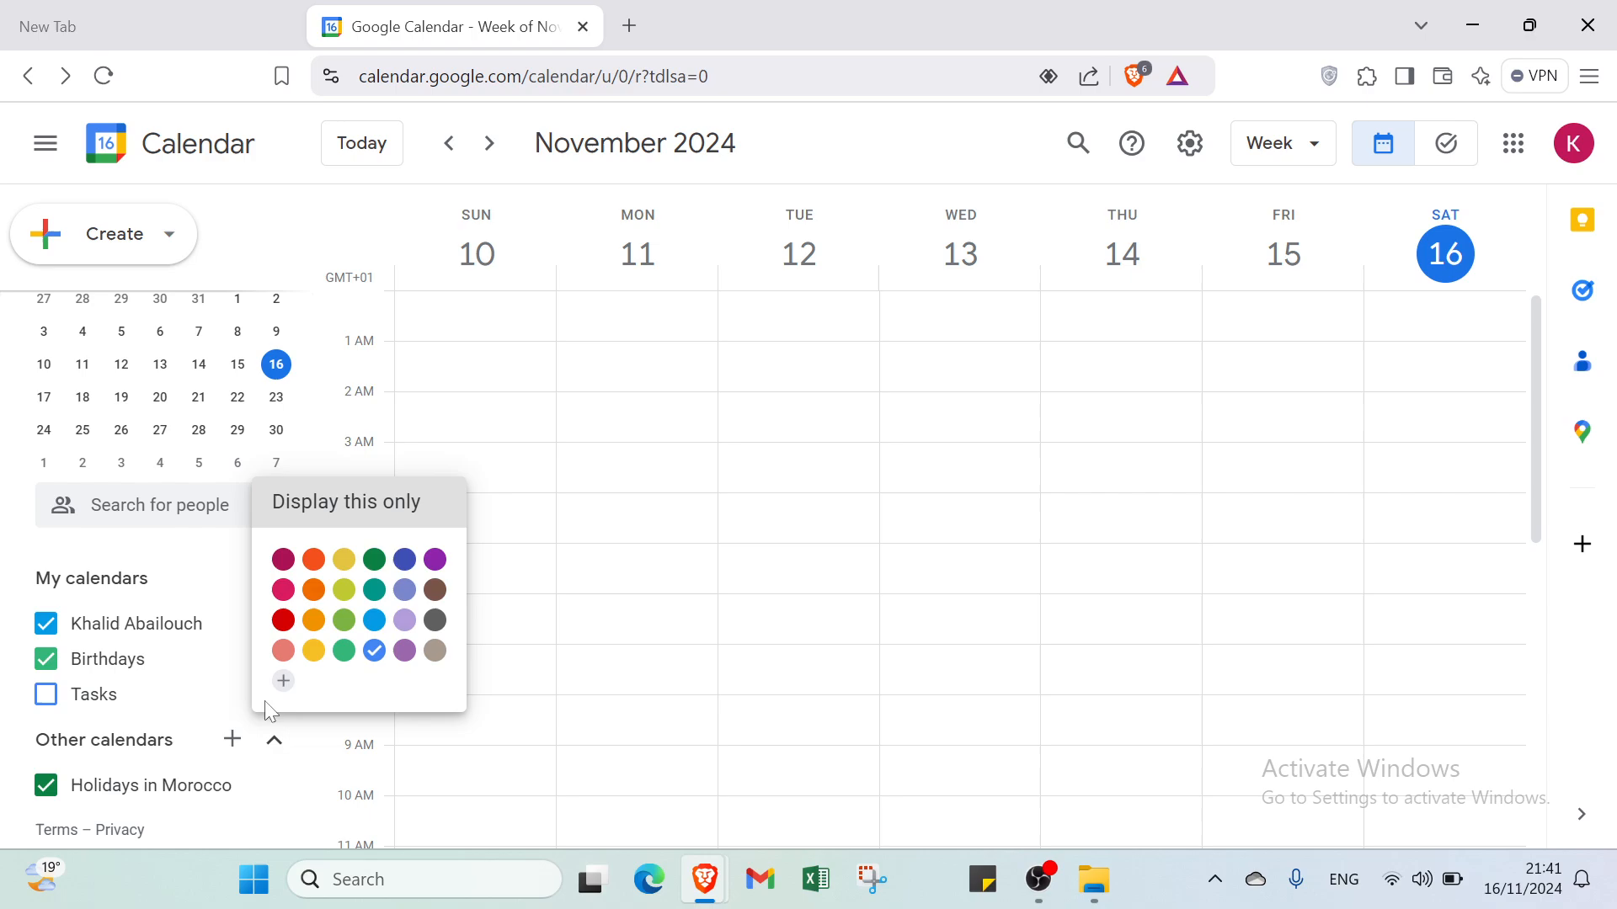
click(309, 637)
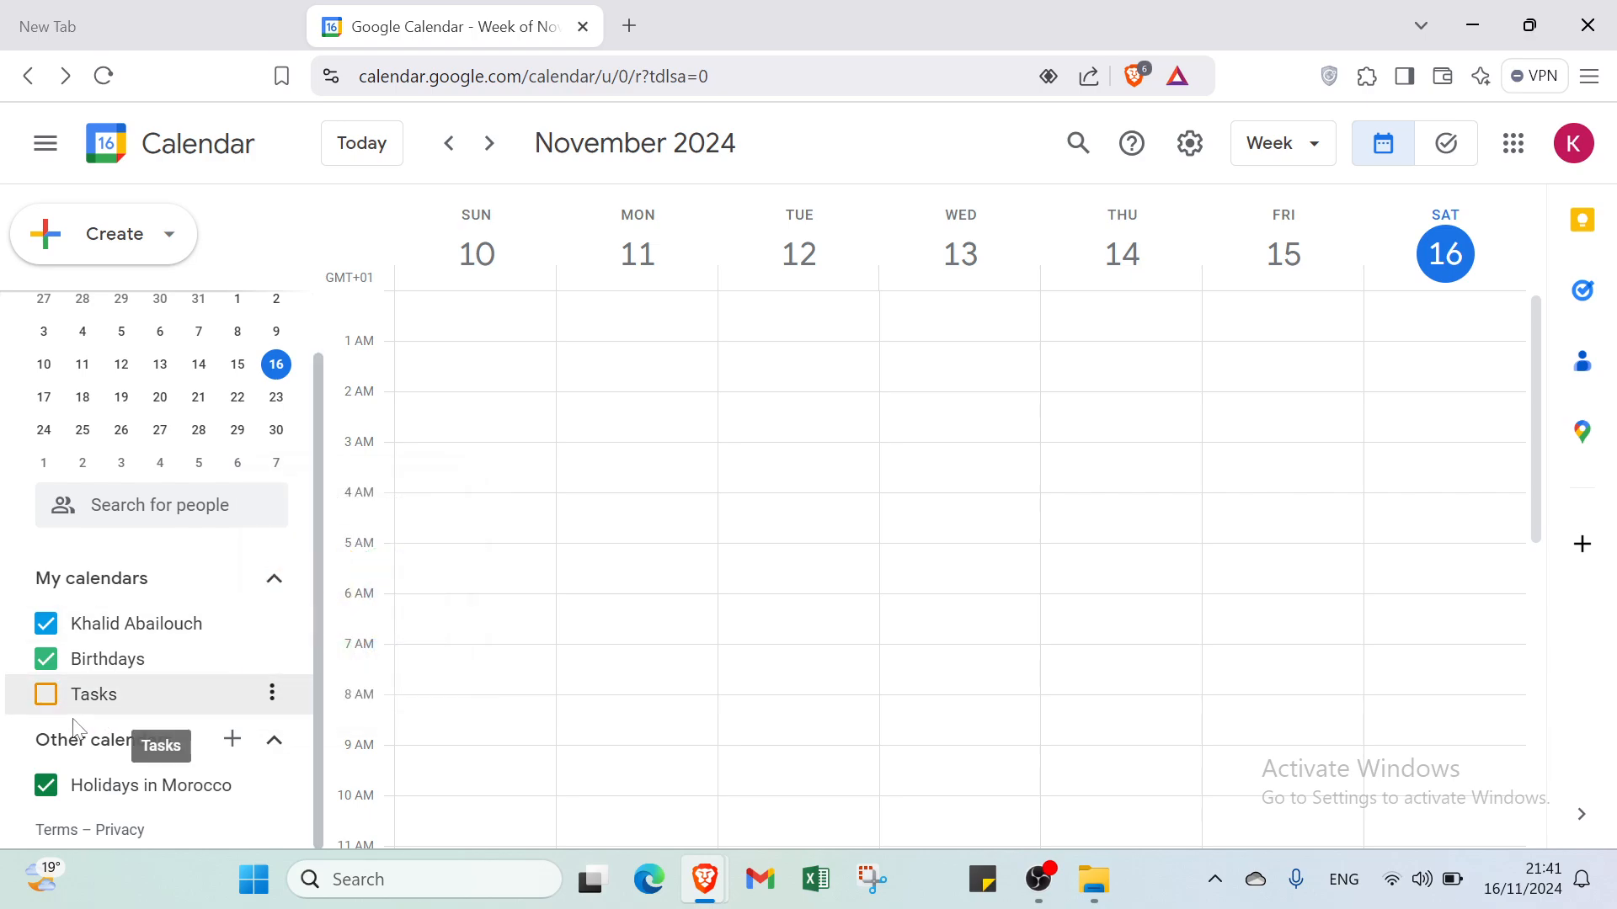
click(49, 697)
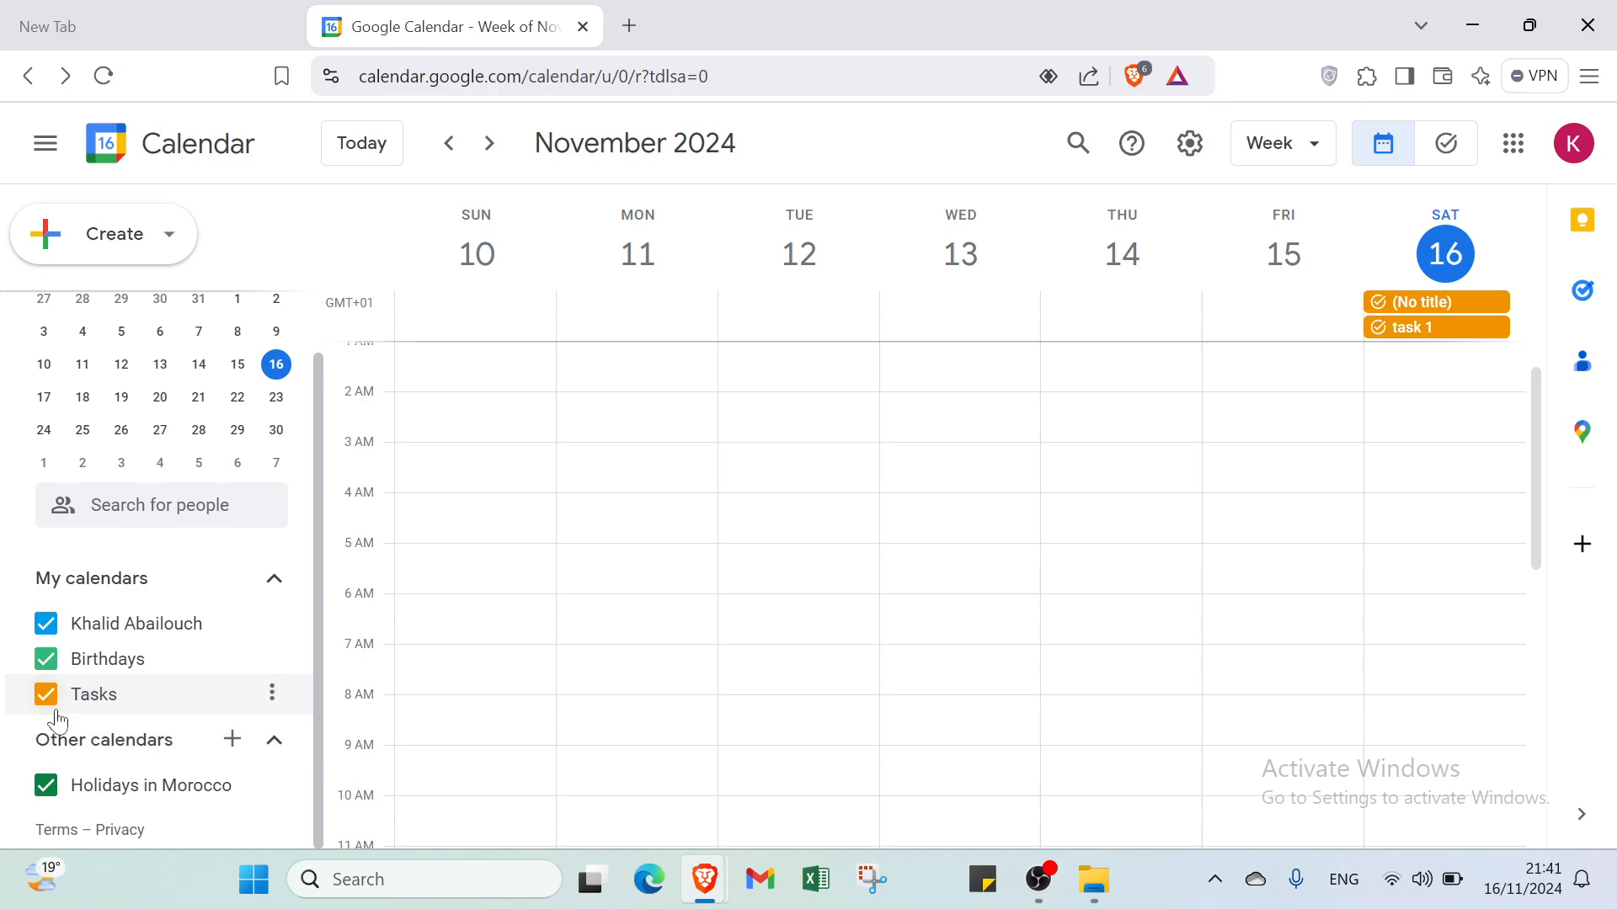
- Hide the Birthdays calendar, change its color to blue, and show it again
click(66, 659)
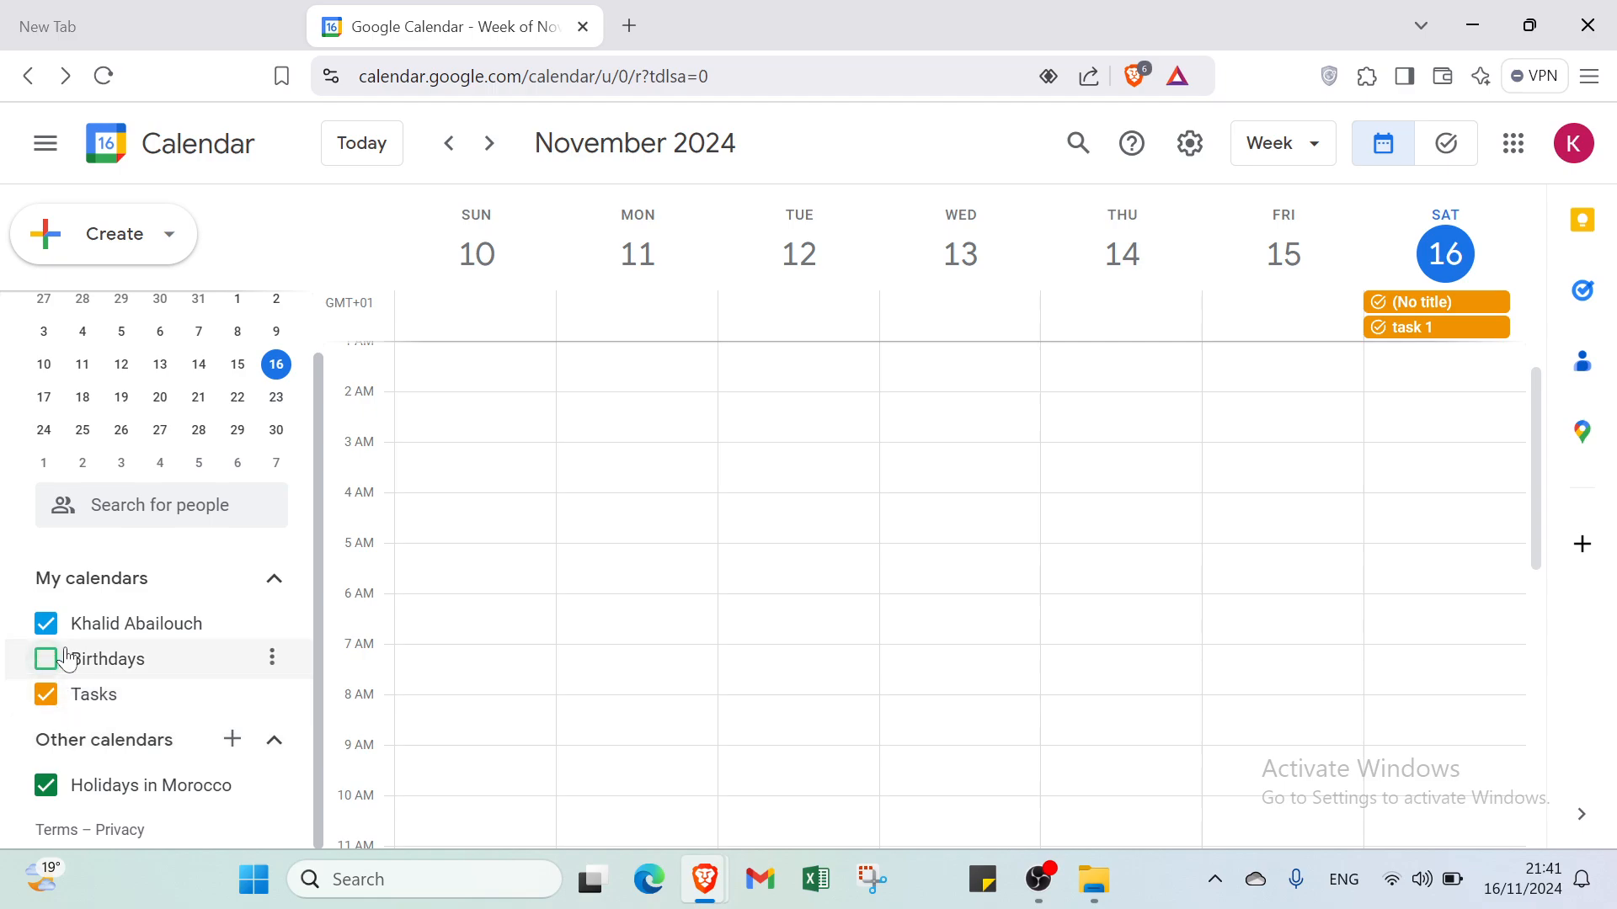
click(272, 657)
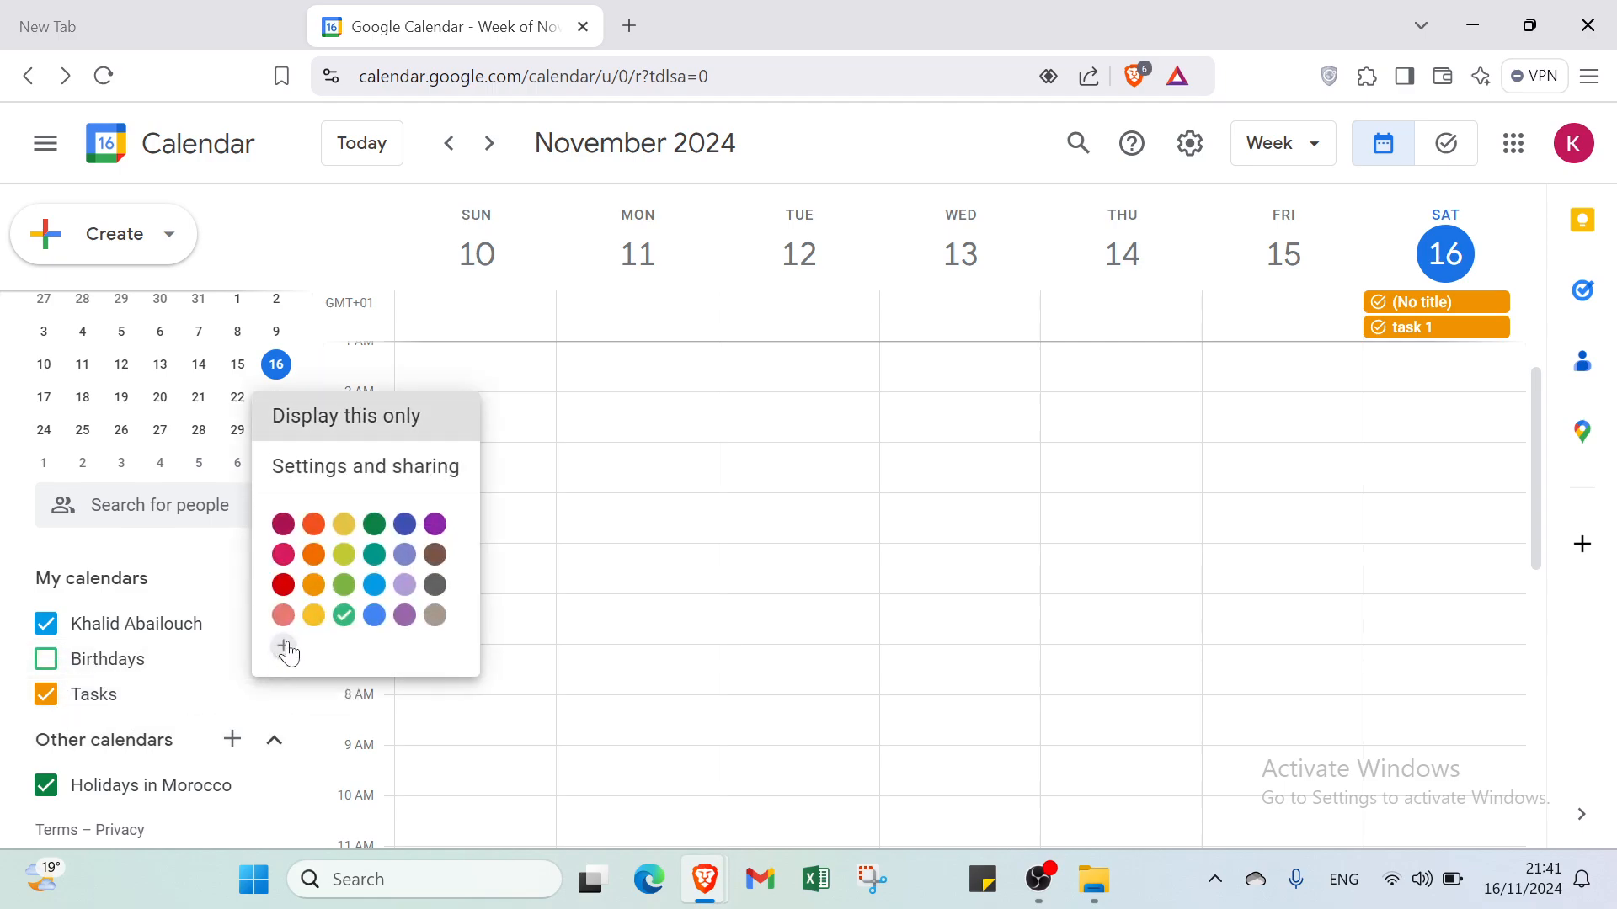
click(375, 615)
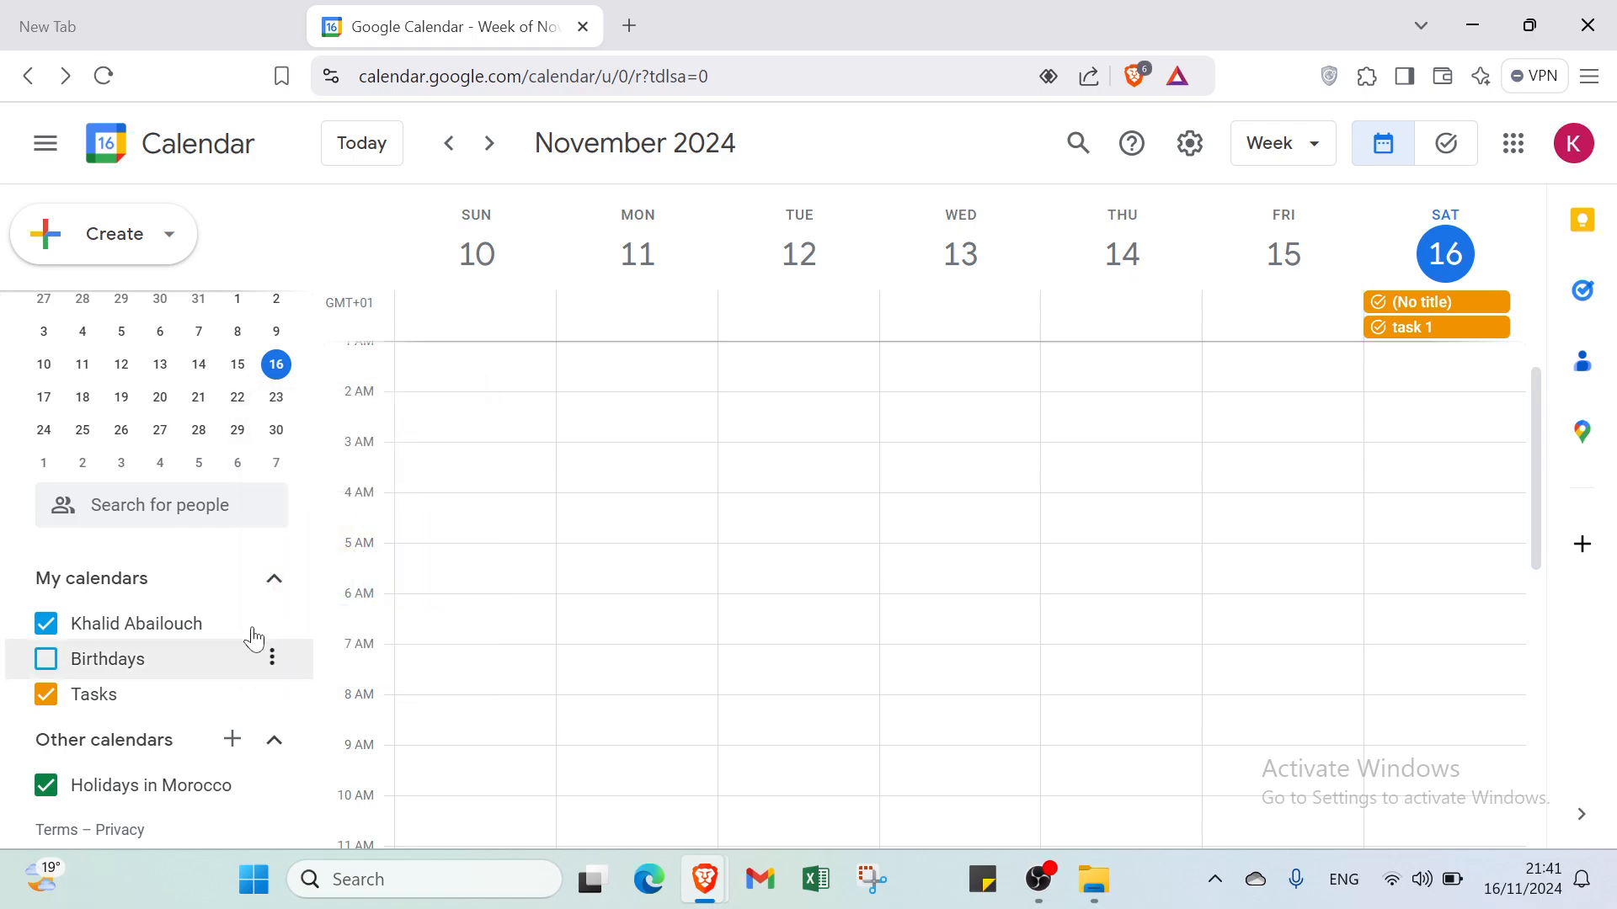
click(168, 658)
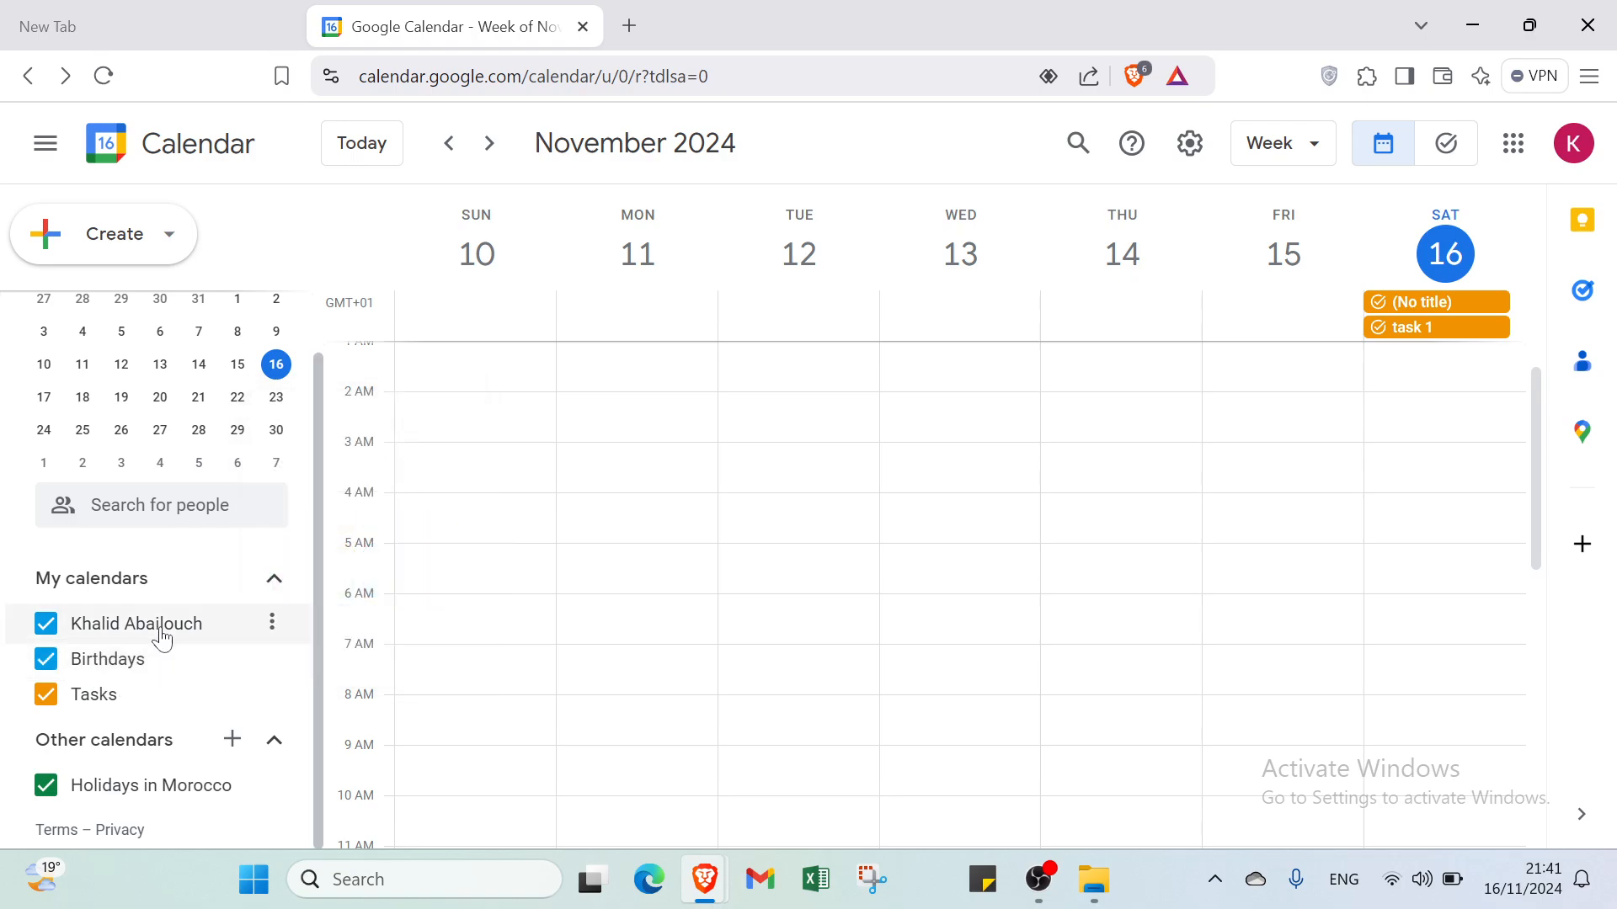
- Hide the account owner's personal calendar, change its color to pink, and show it again
click(160, 629)
click(272, 624)
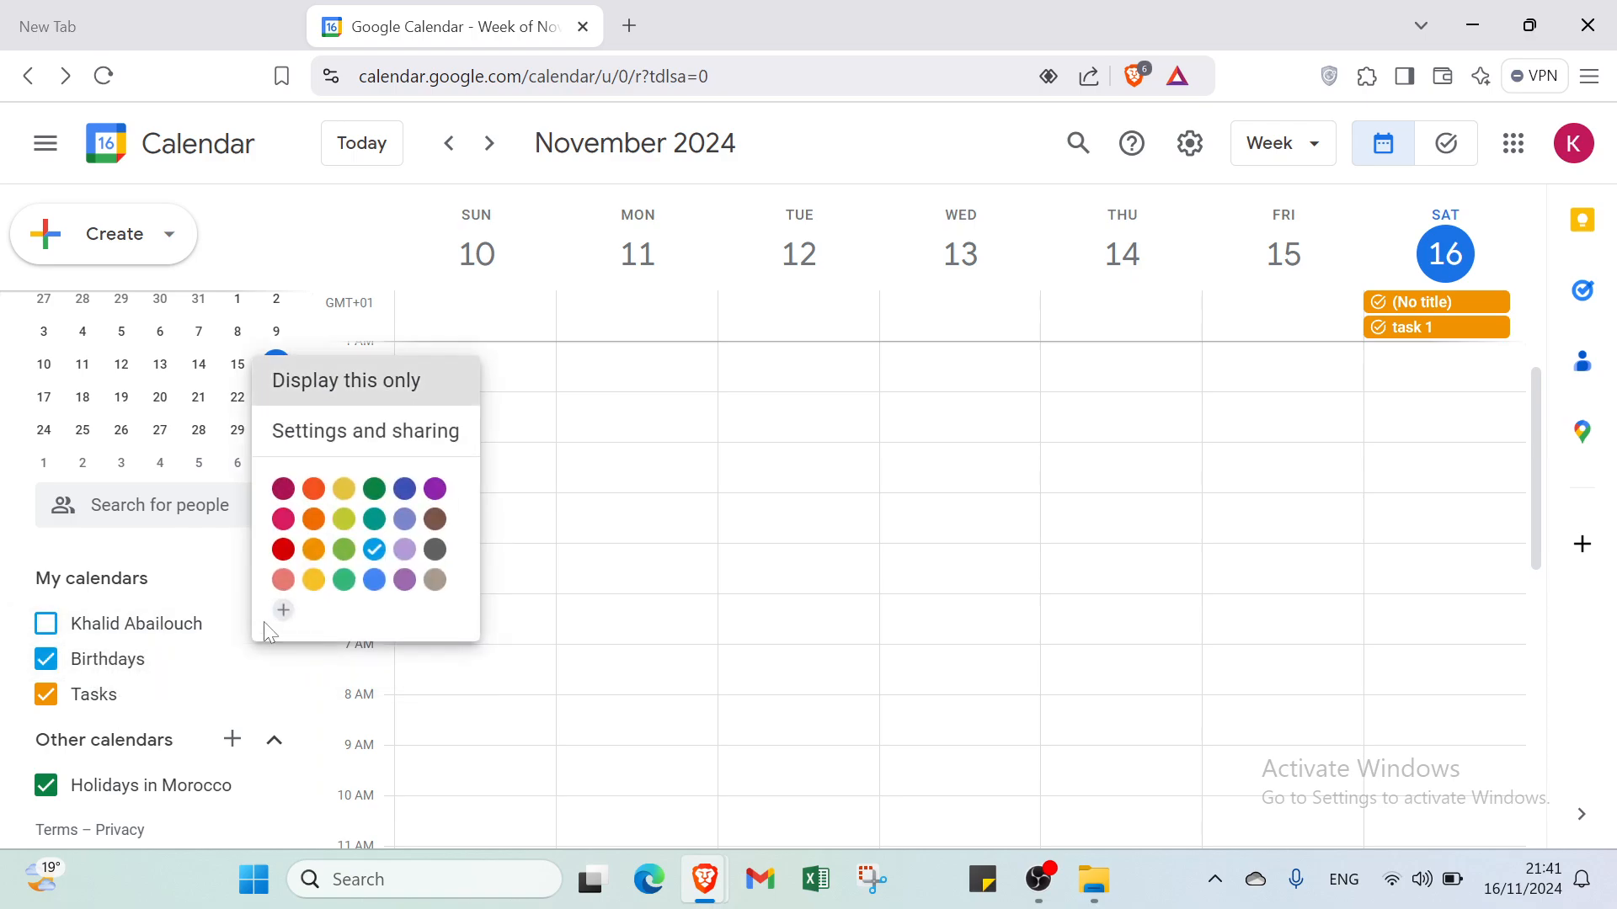
click(283, 519)
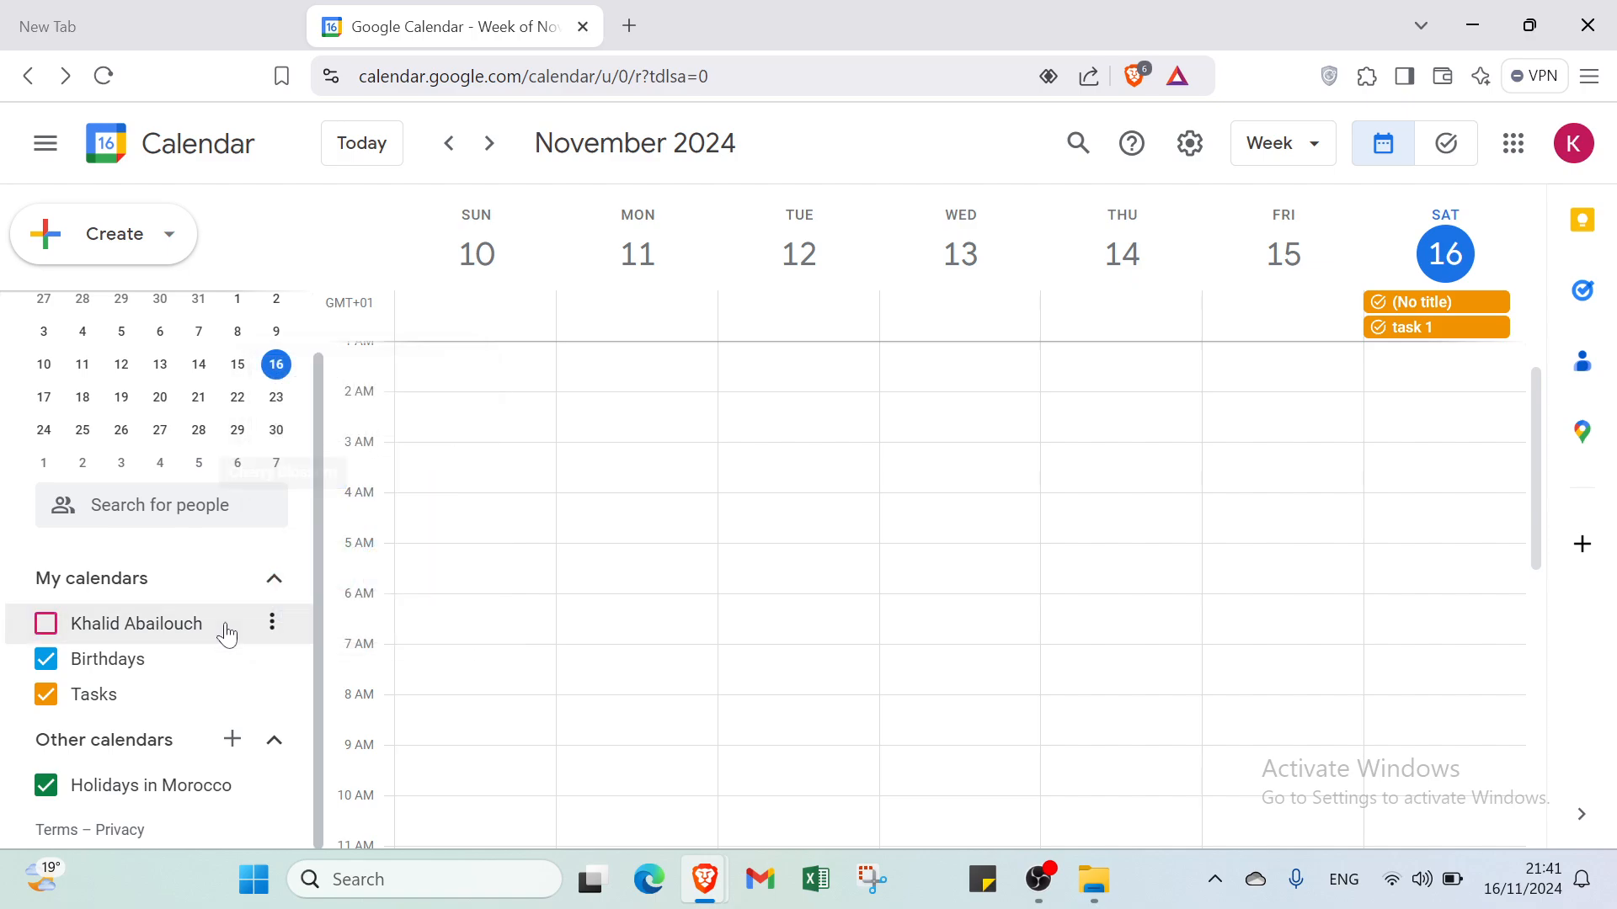
click(44, 626)
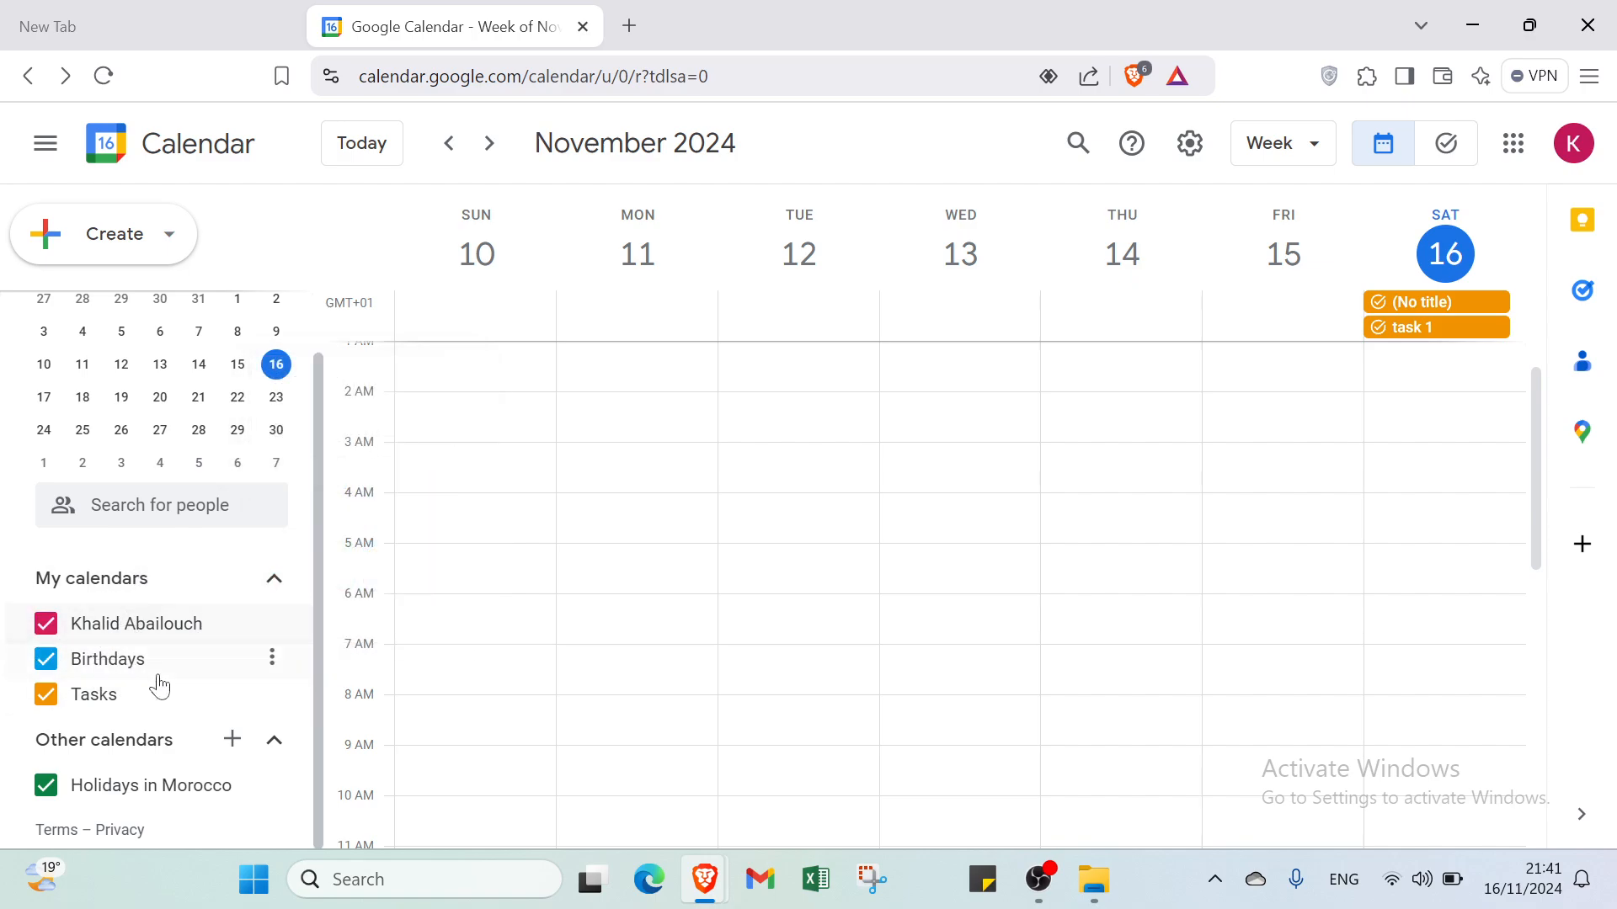
- View the options for adding other calendars, and discard a blank event draft on Sunday, November 10
click(232, 741)
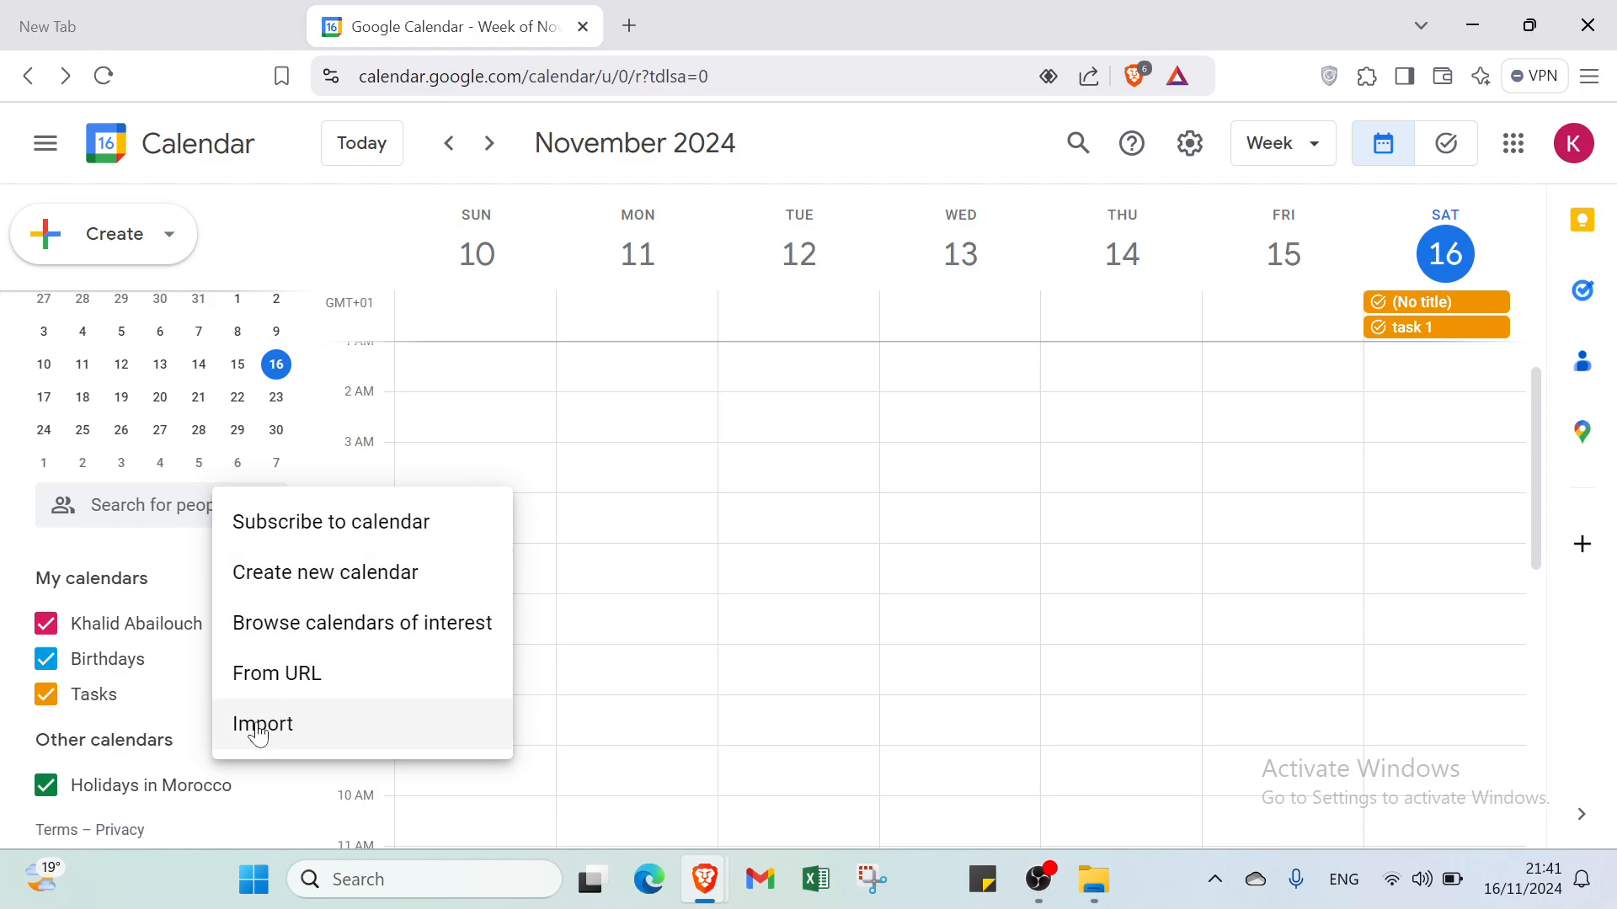
click(412, 454)
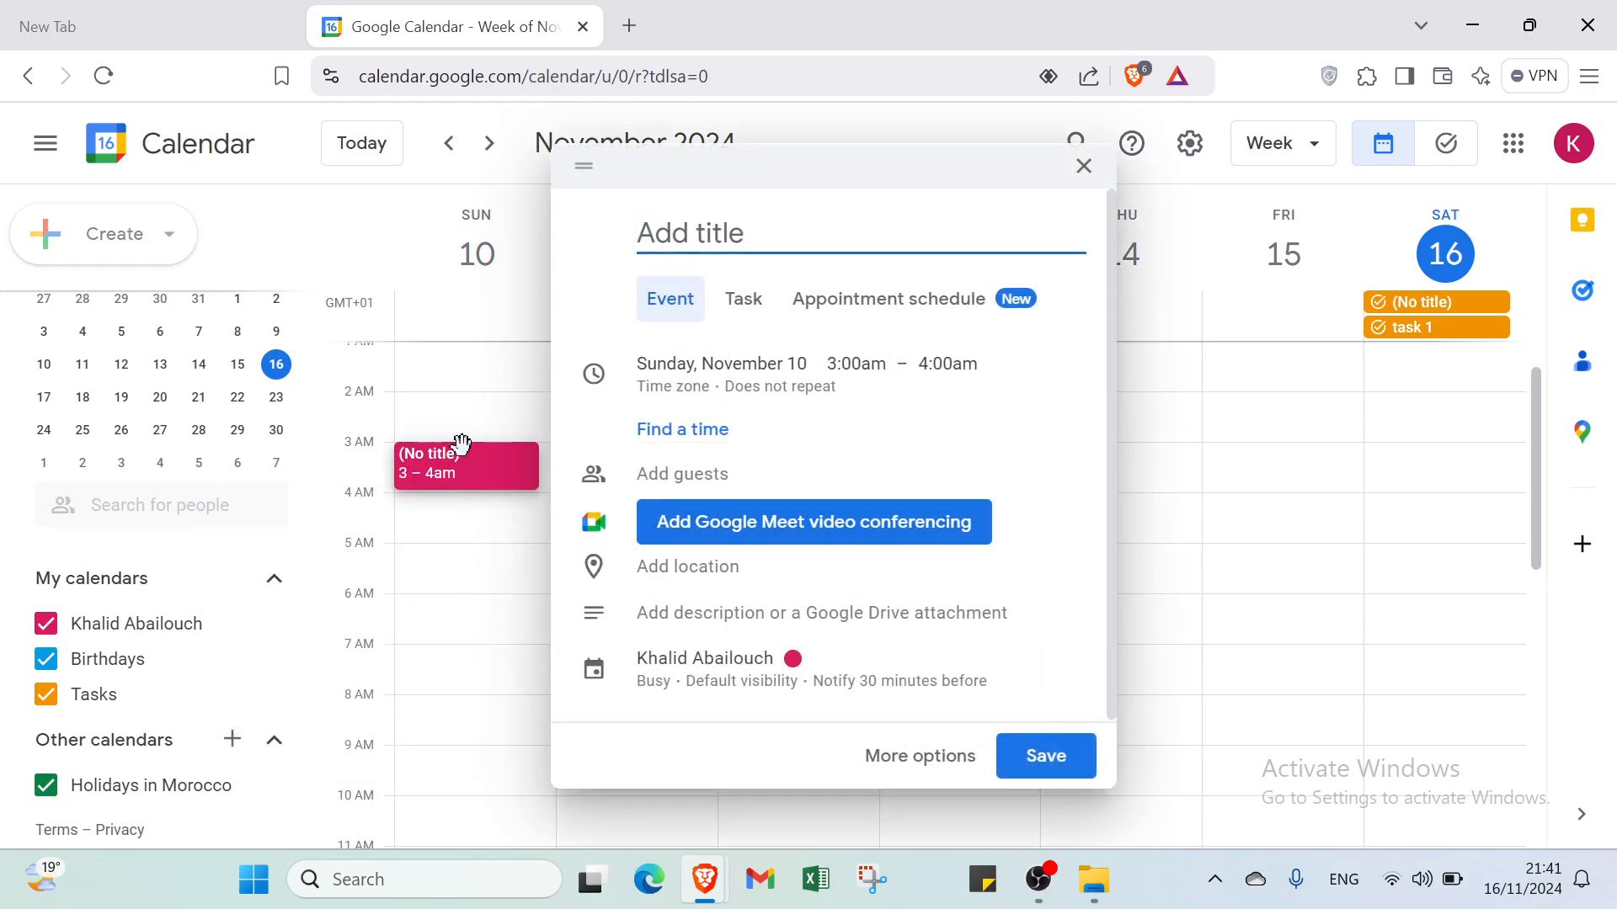
click(200, 119)
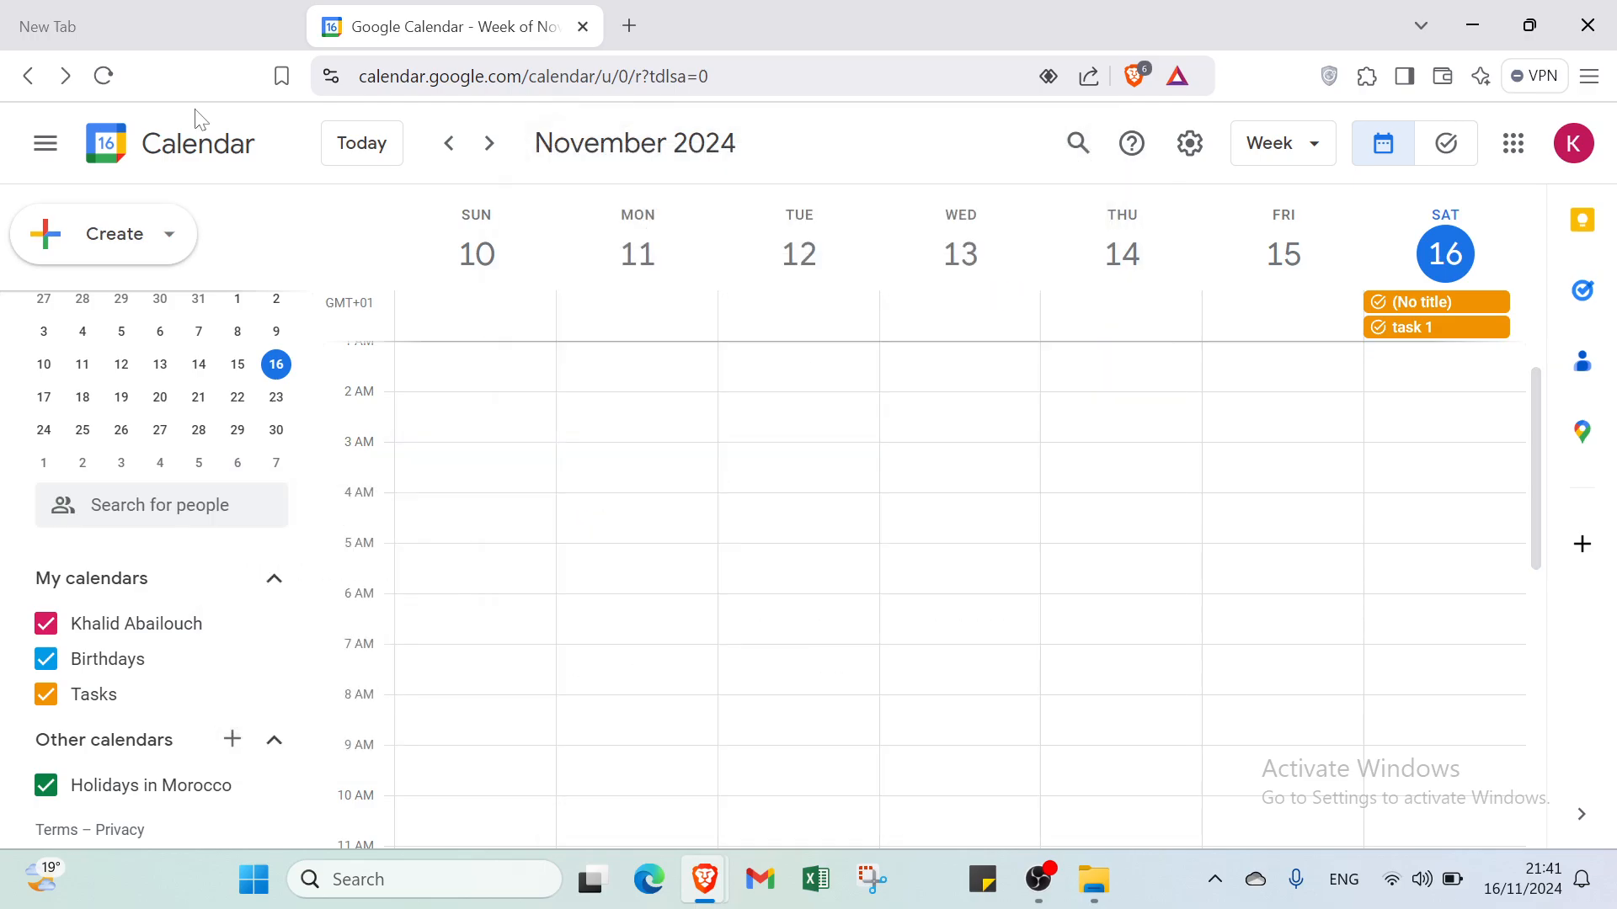
- Start a task draft for Sunday, November 10 at 3:00am, viewing its list choices and the appointment schedule form
click(447, 453)
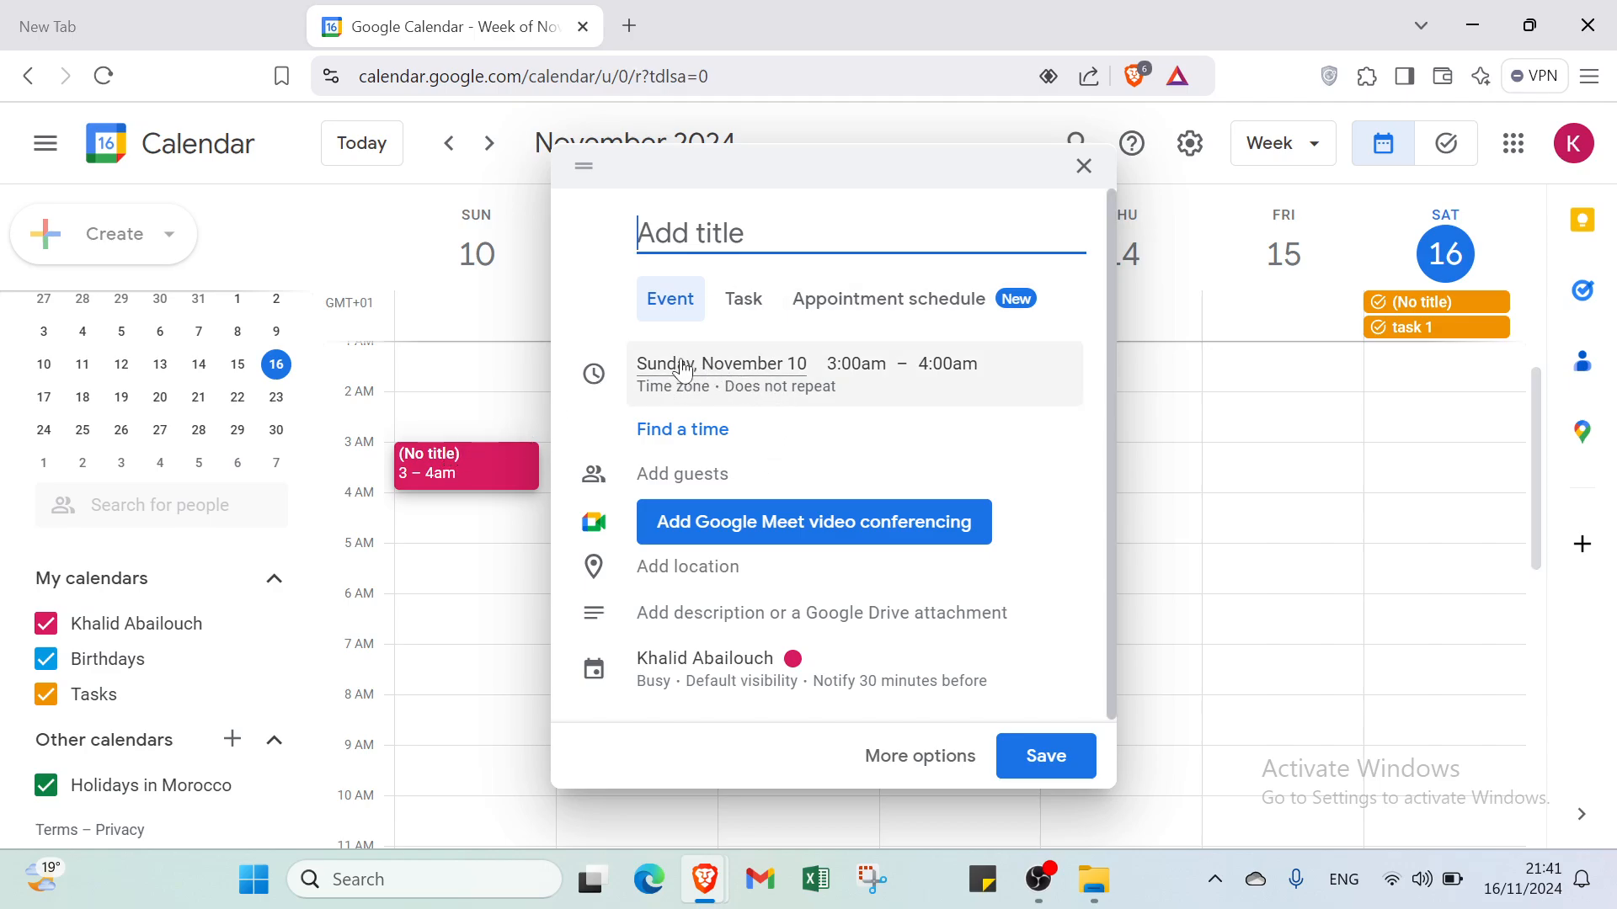
click(736, 325)
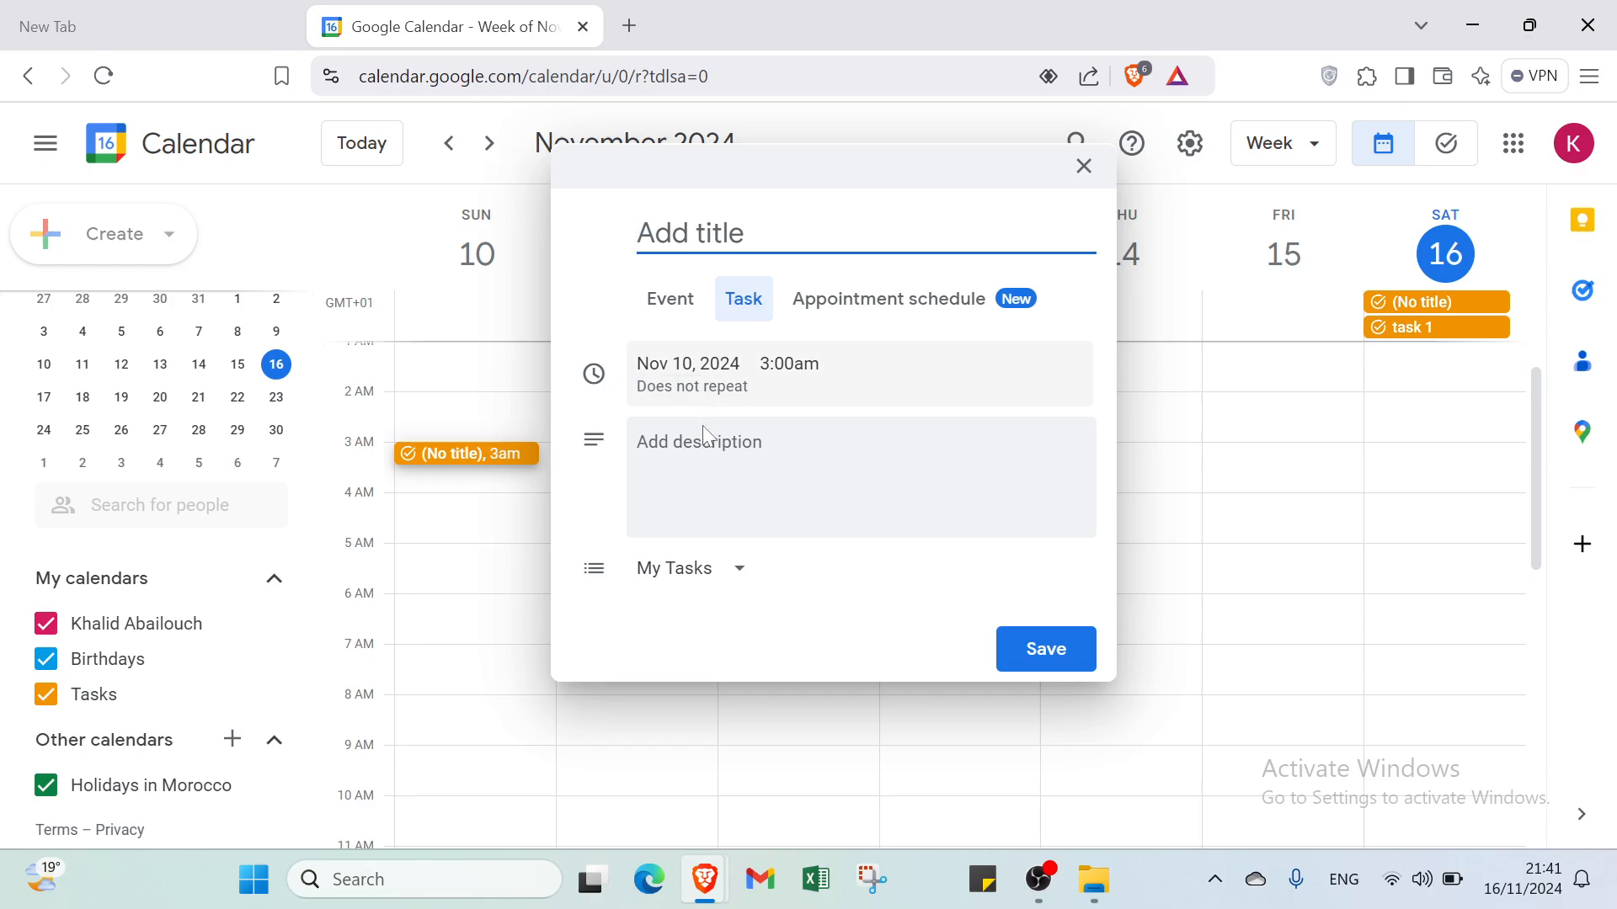
click(726, 457)
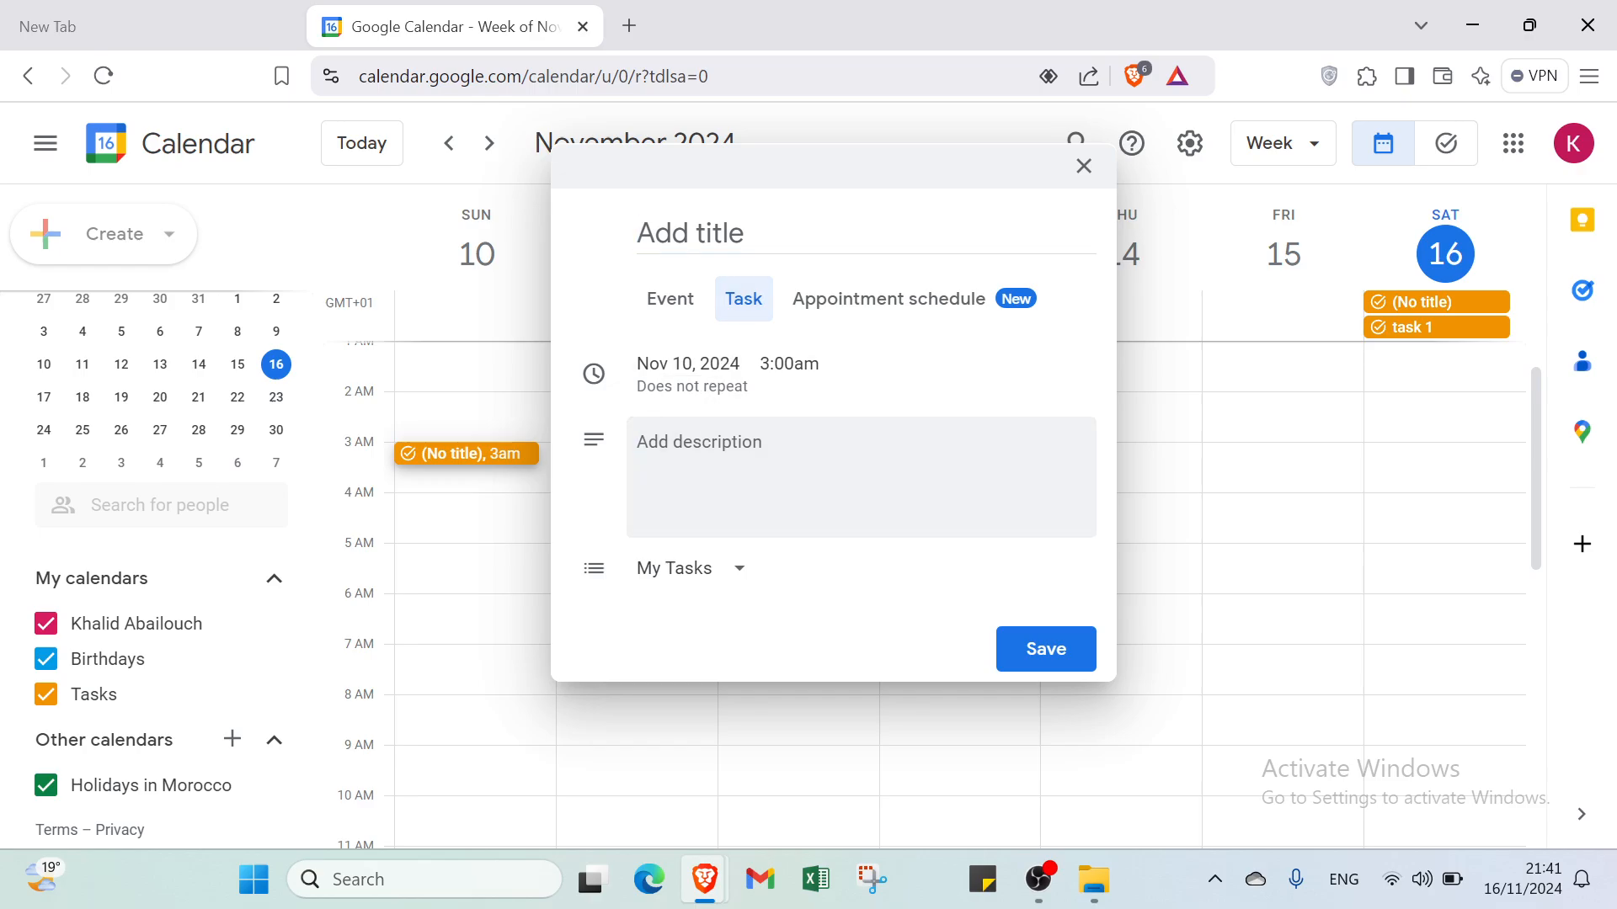
click(664, 567)
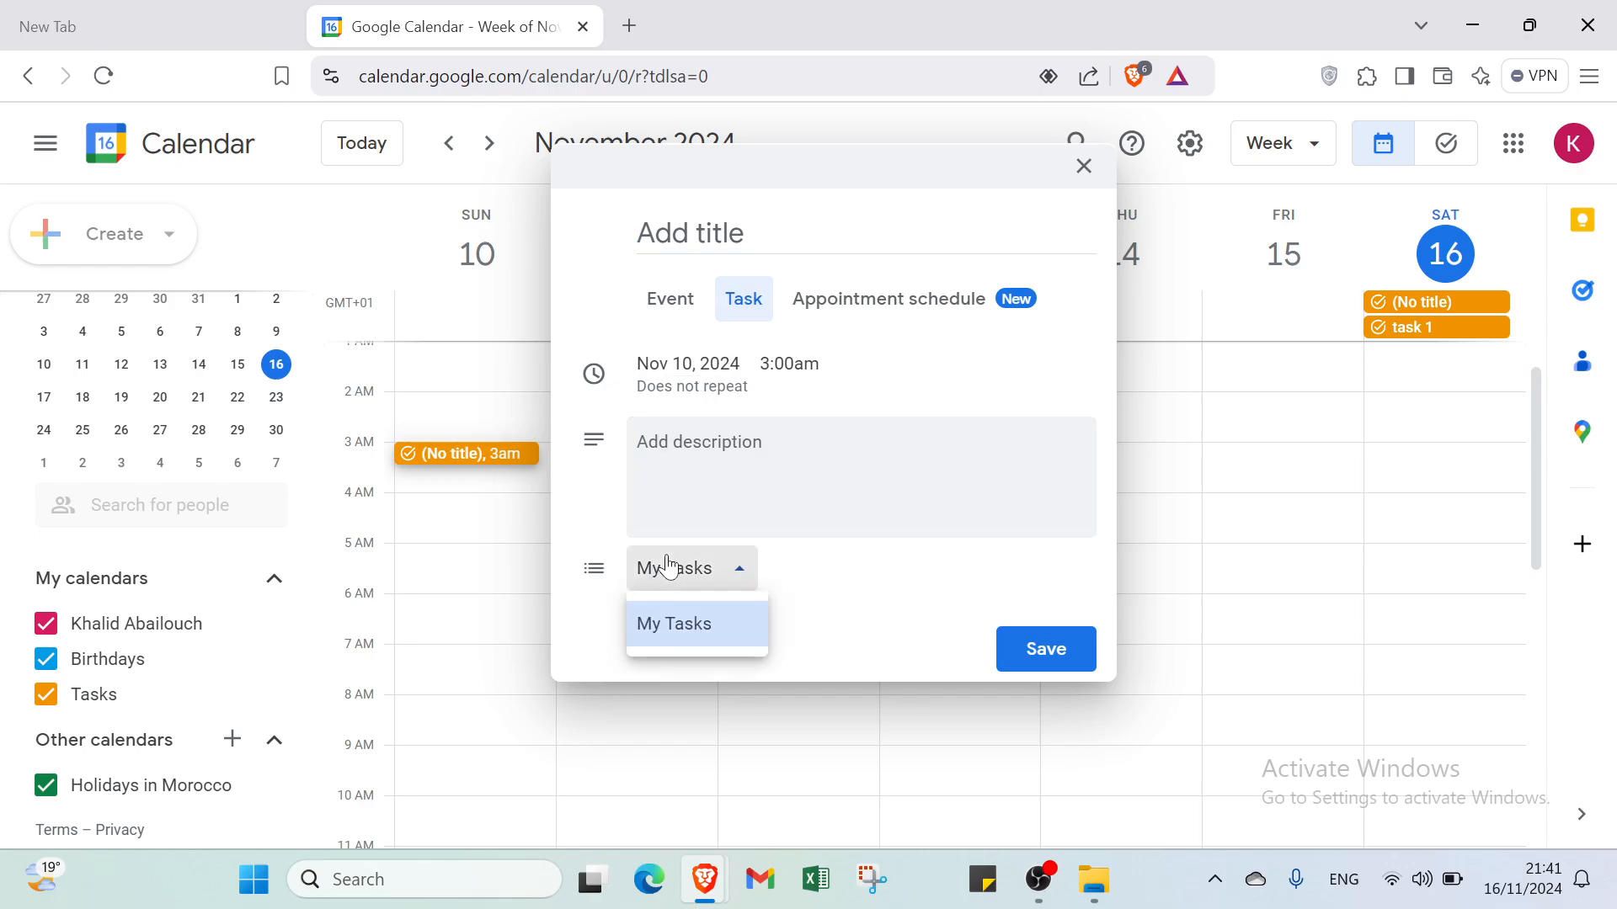
click(830, 552)
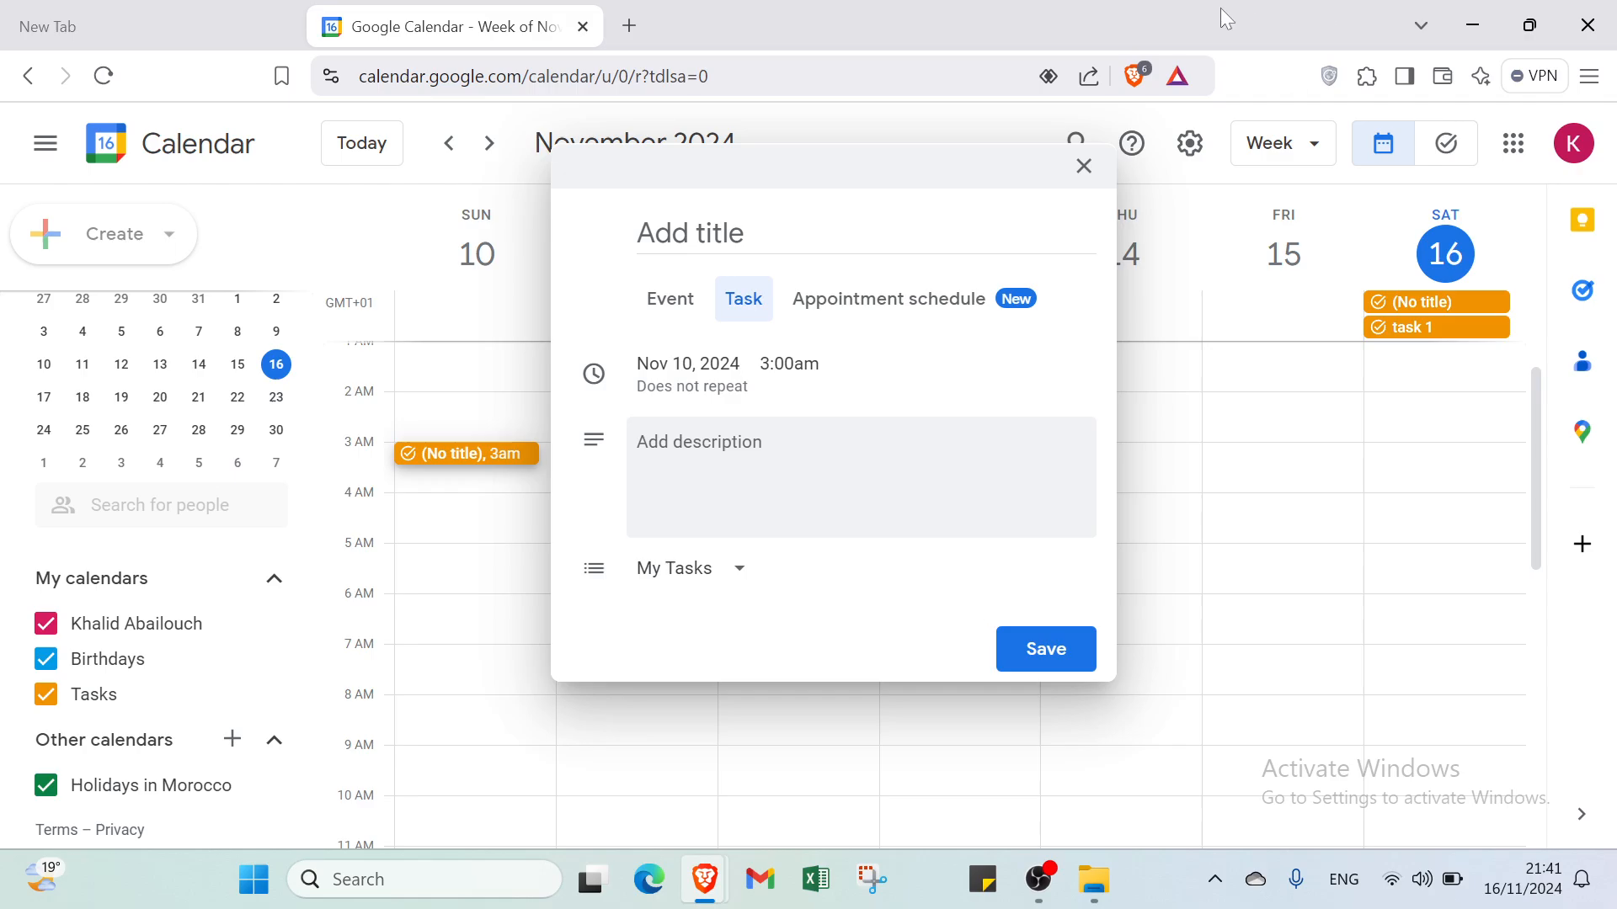
click(917, 316)
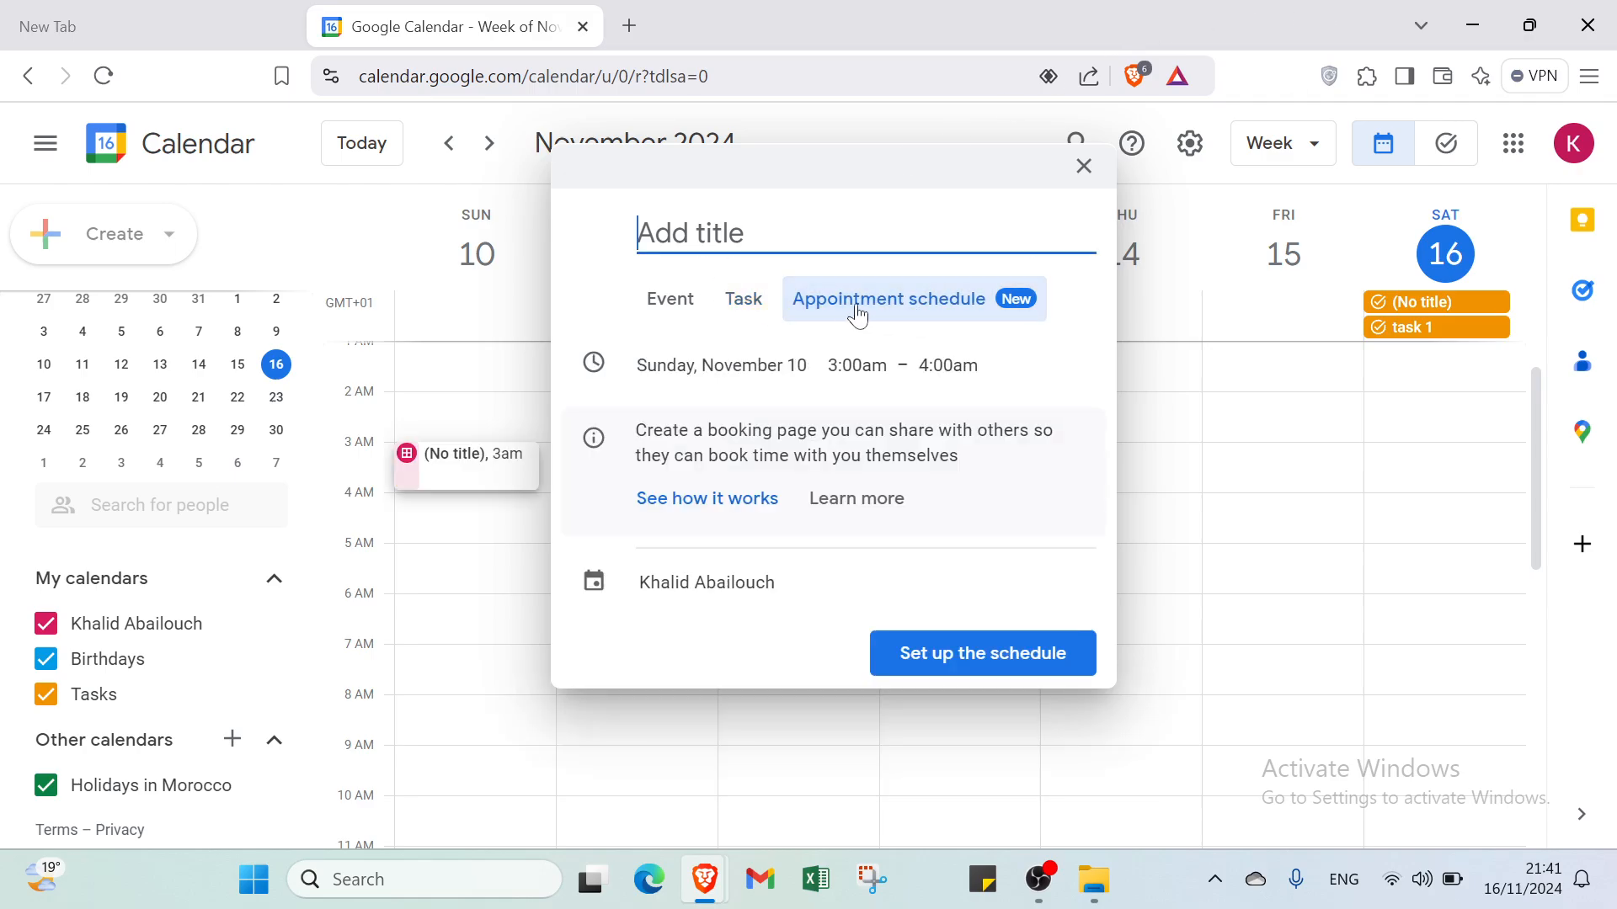
click(754, 318)
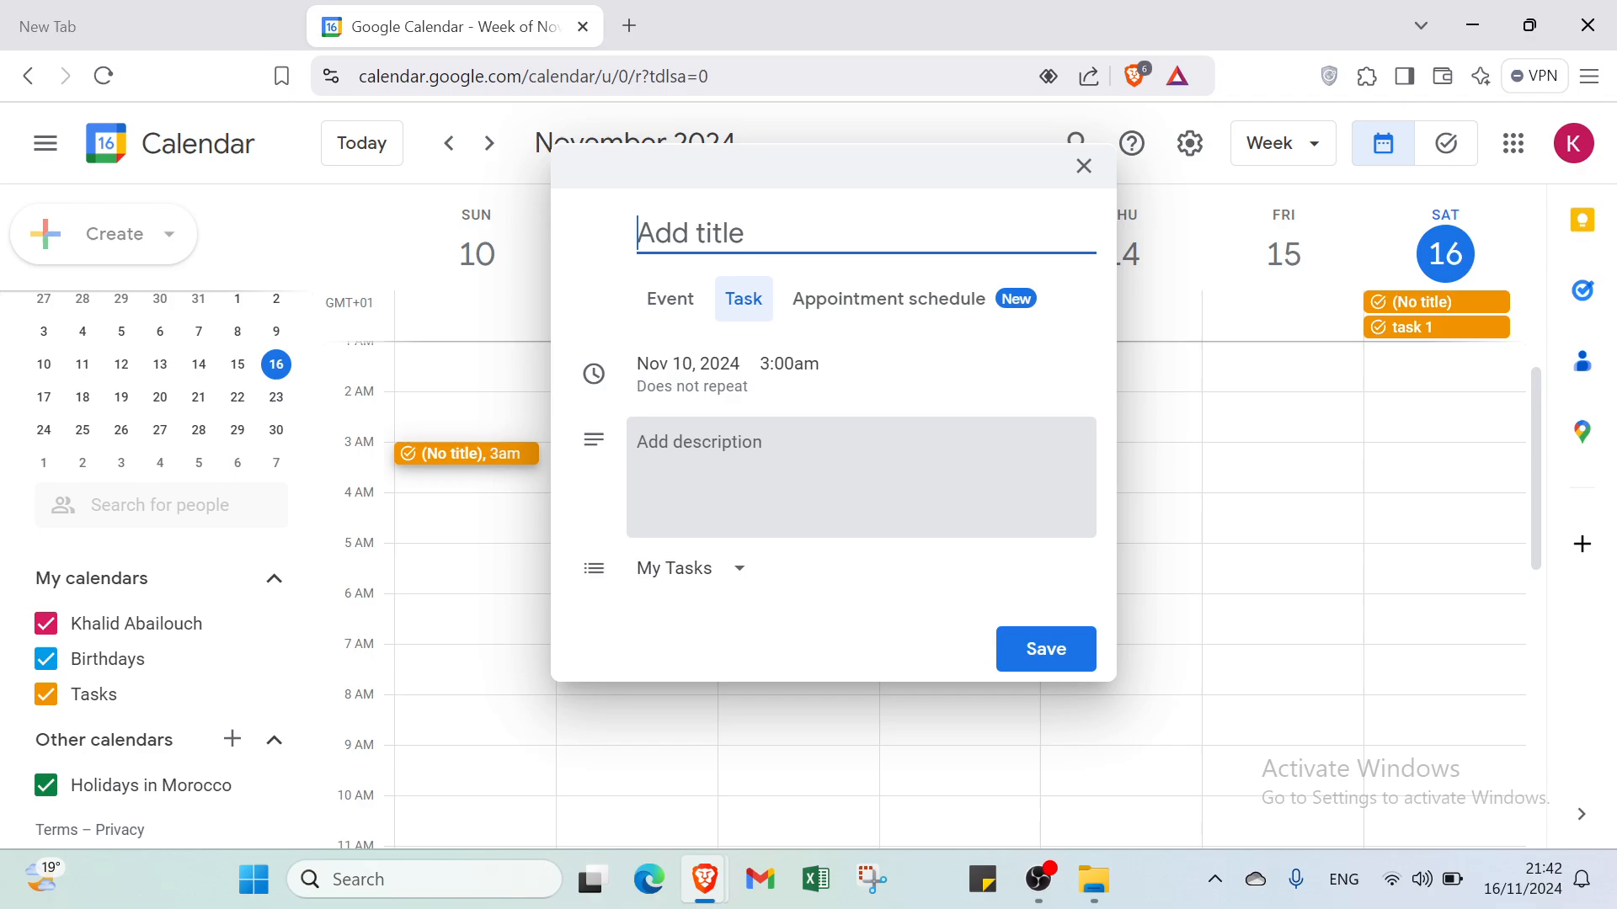
- Title the task "task 1", describe it as "talk to someone", and save it
click(741, 461)
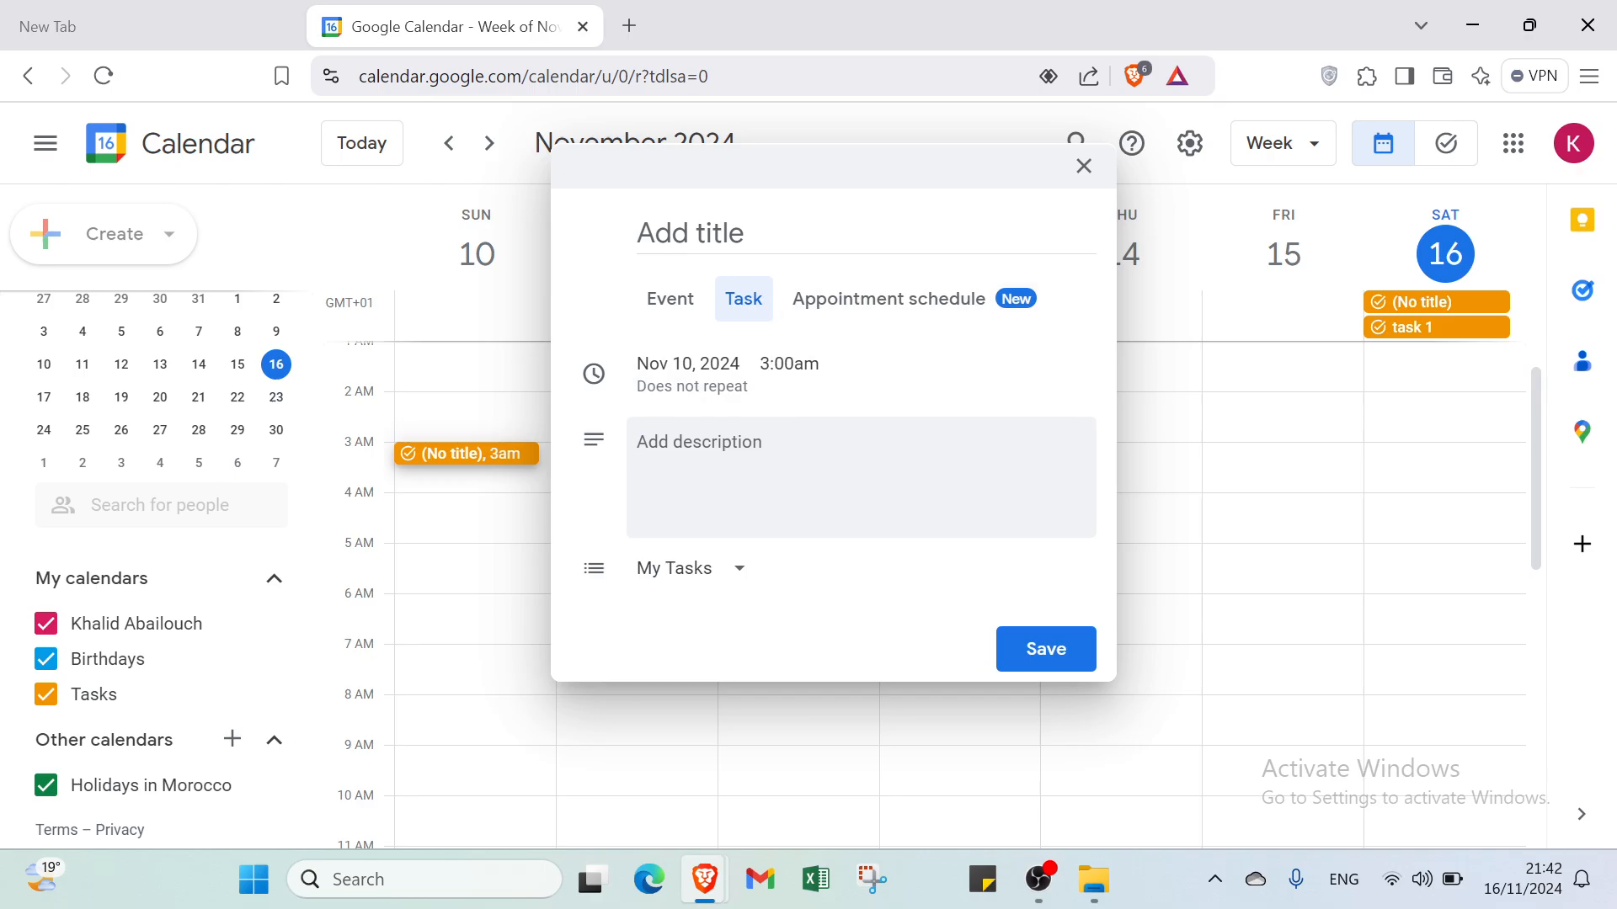
click(741, 234)
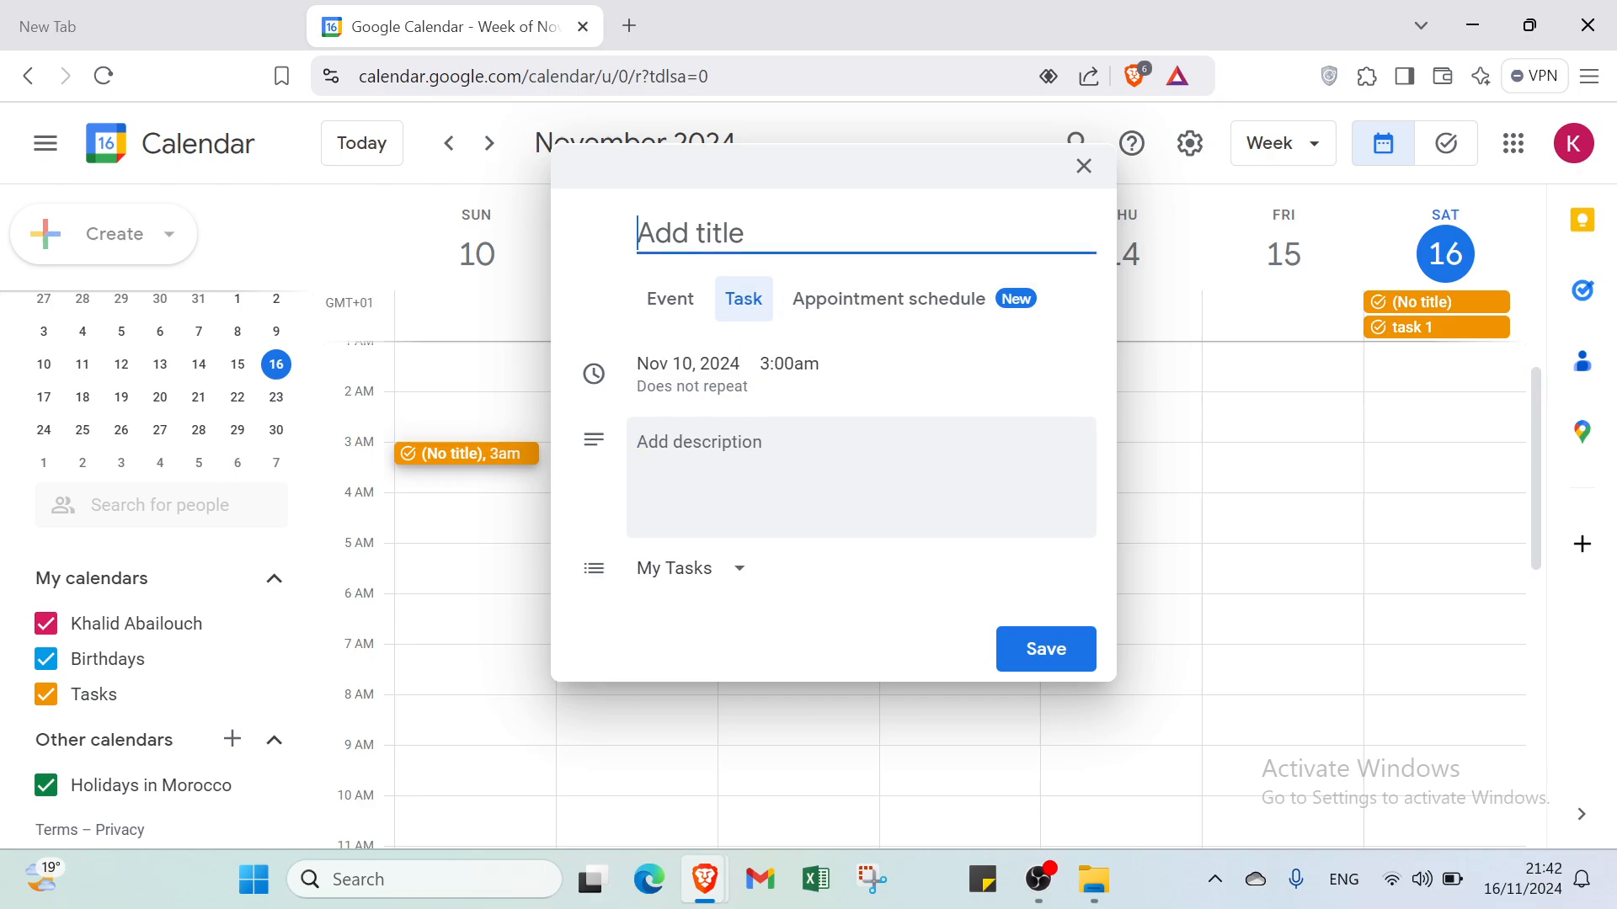
text(t)
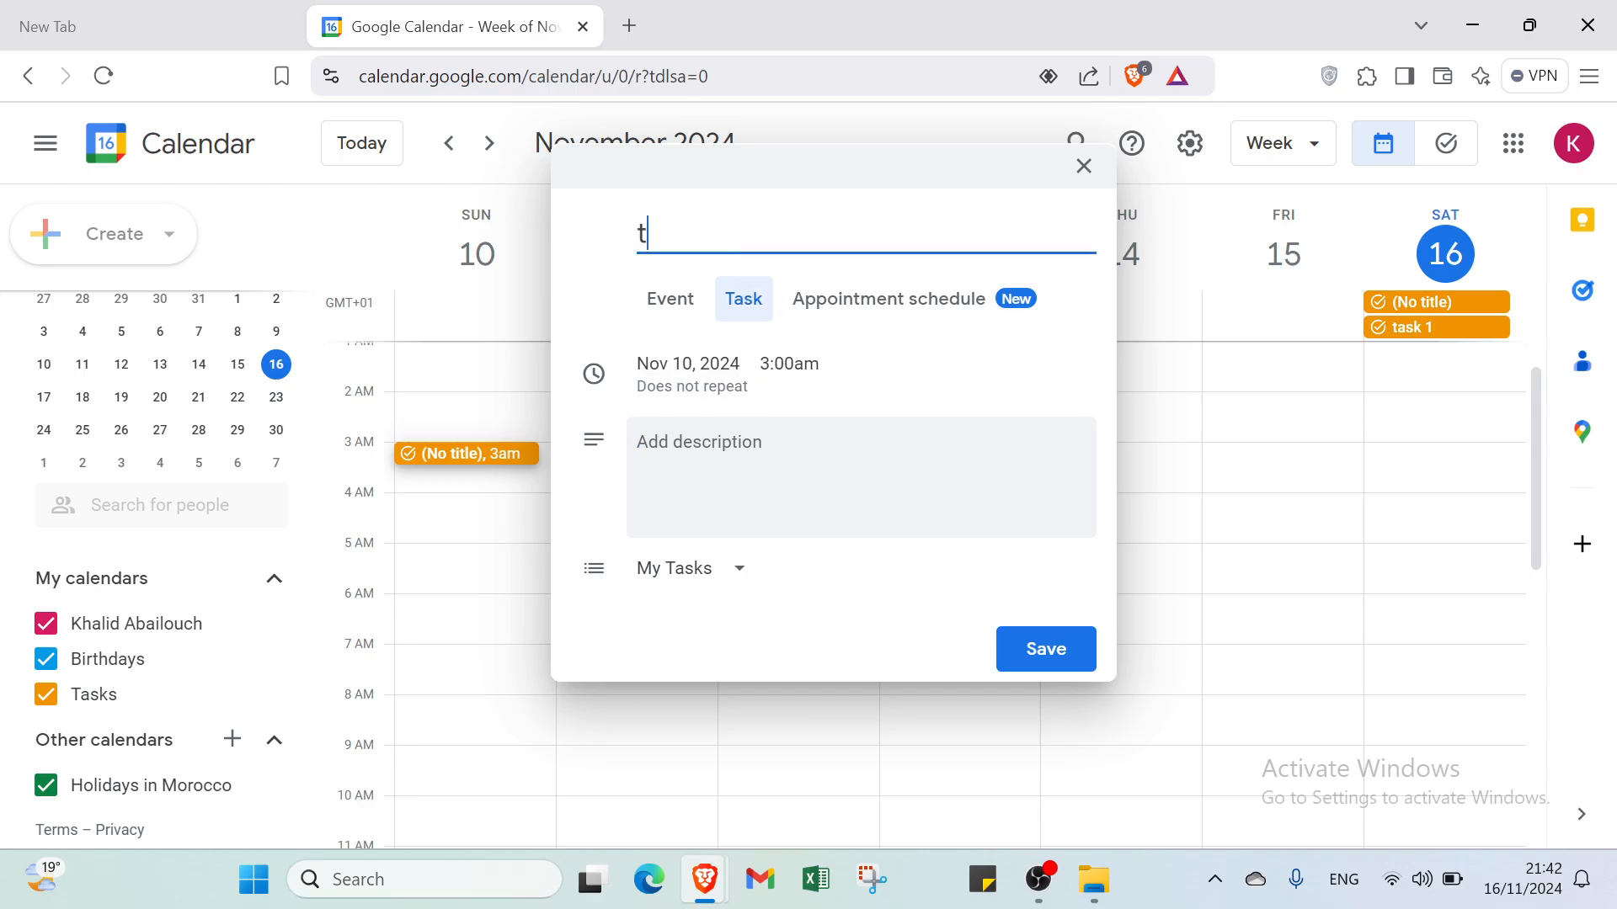
key(BackSpace)
text(task 1)
click(733, 441)
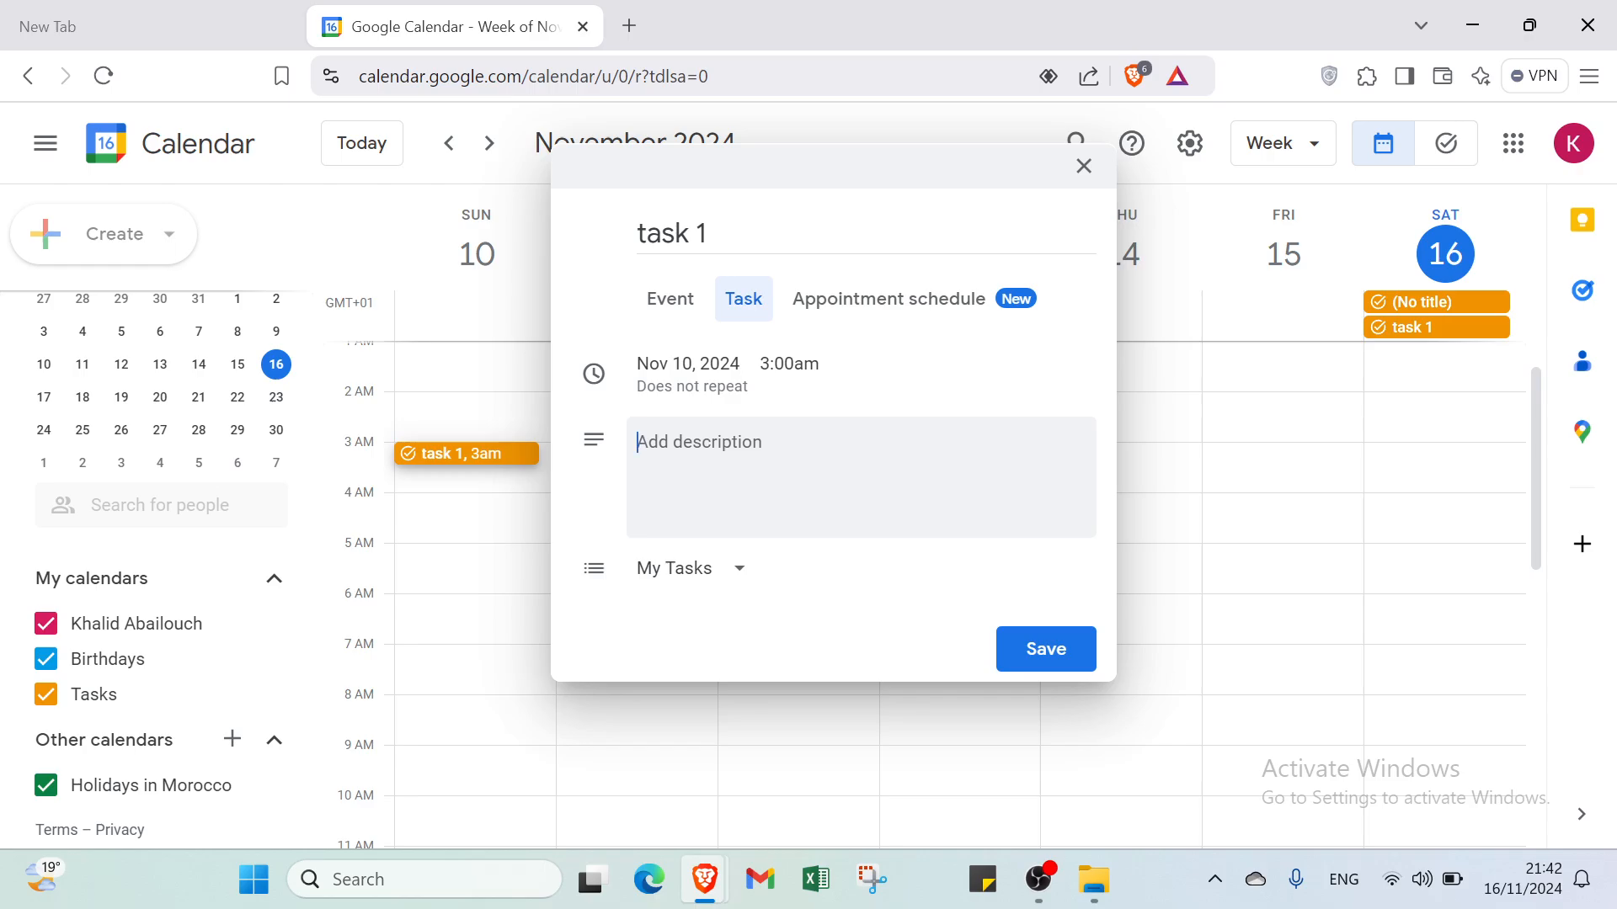
text(m)
key(BackSpace)
text(talk to someone)
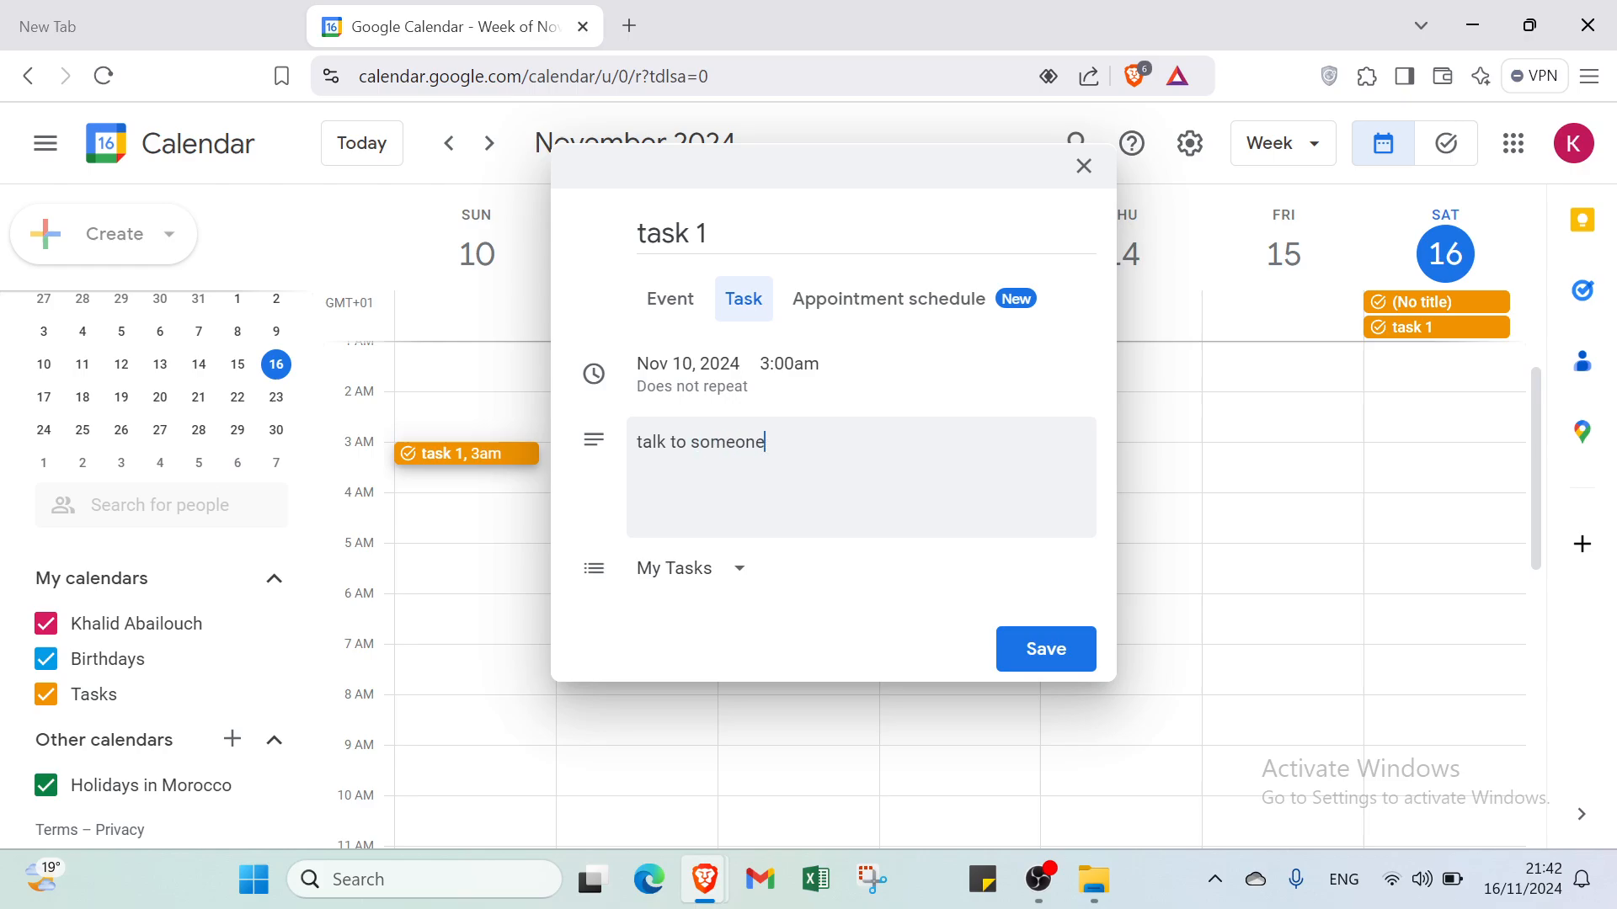
click(1035, 657)
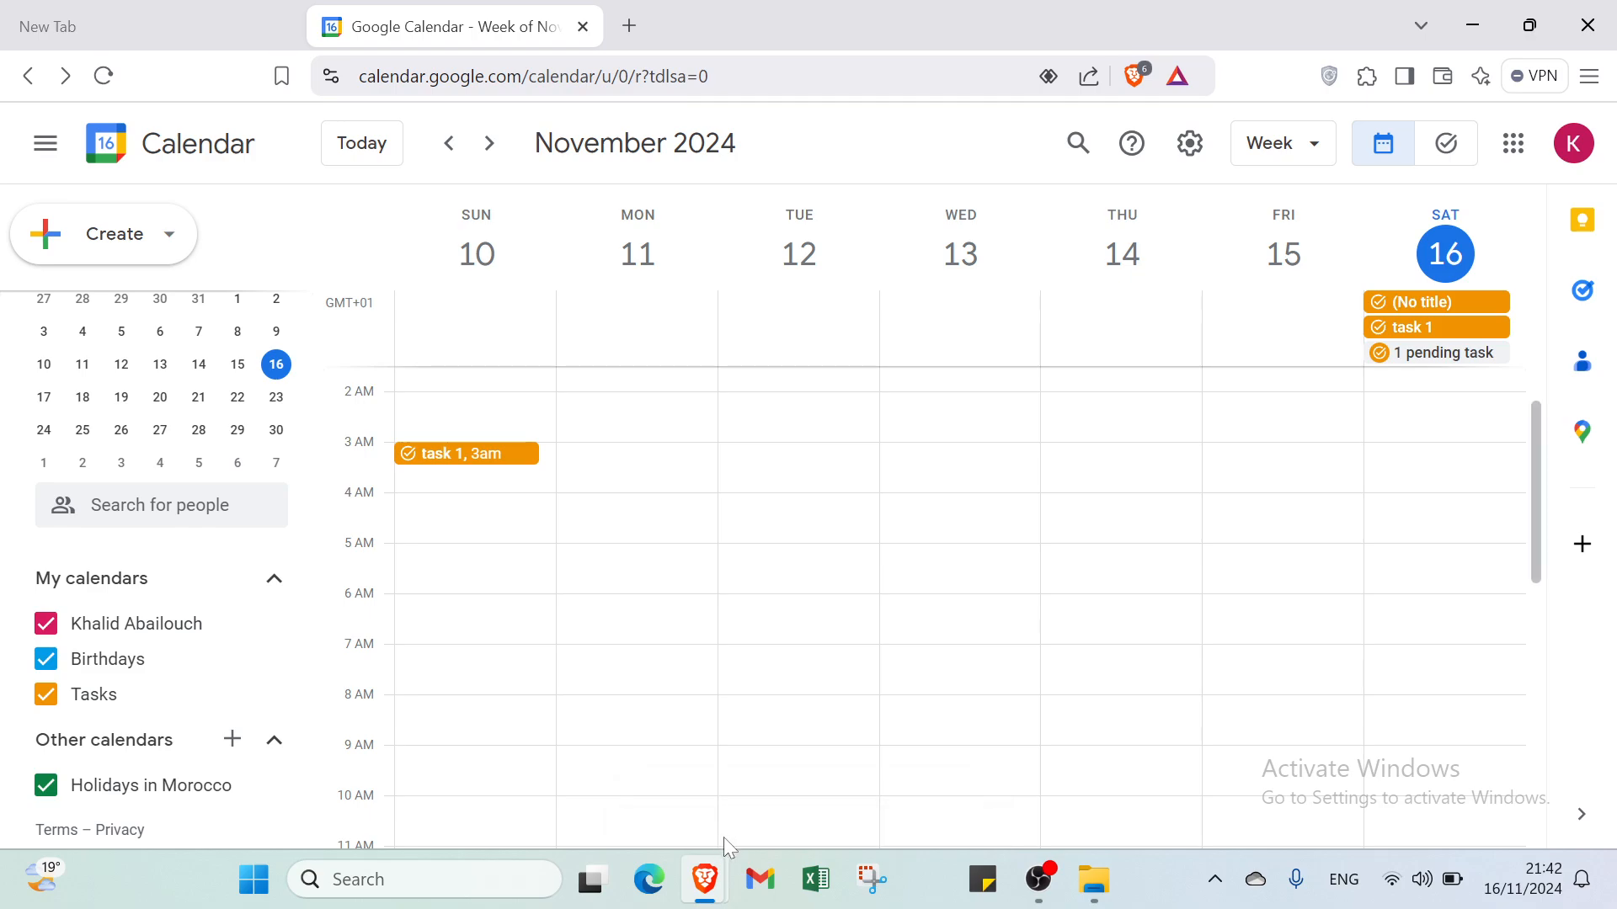
- Look through the week's hours, and view a blank new task form without saving it
scroll(640, 480, down, 4)
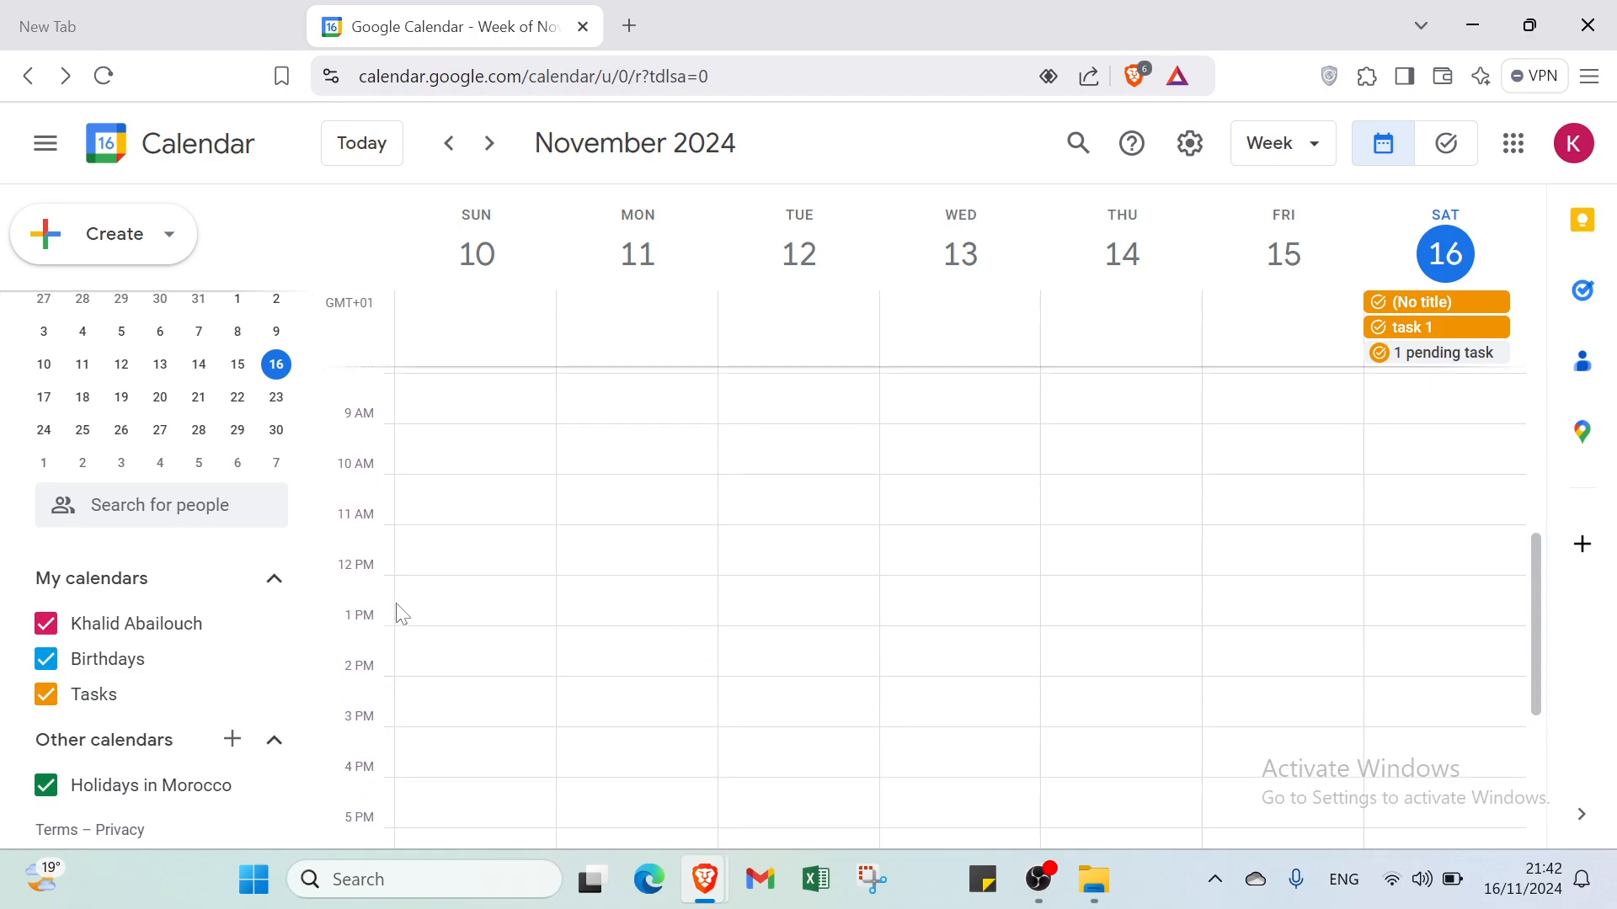
scroll(429, 589, up, 5)
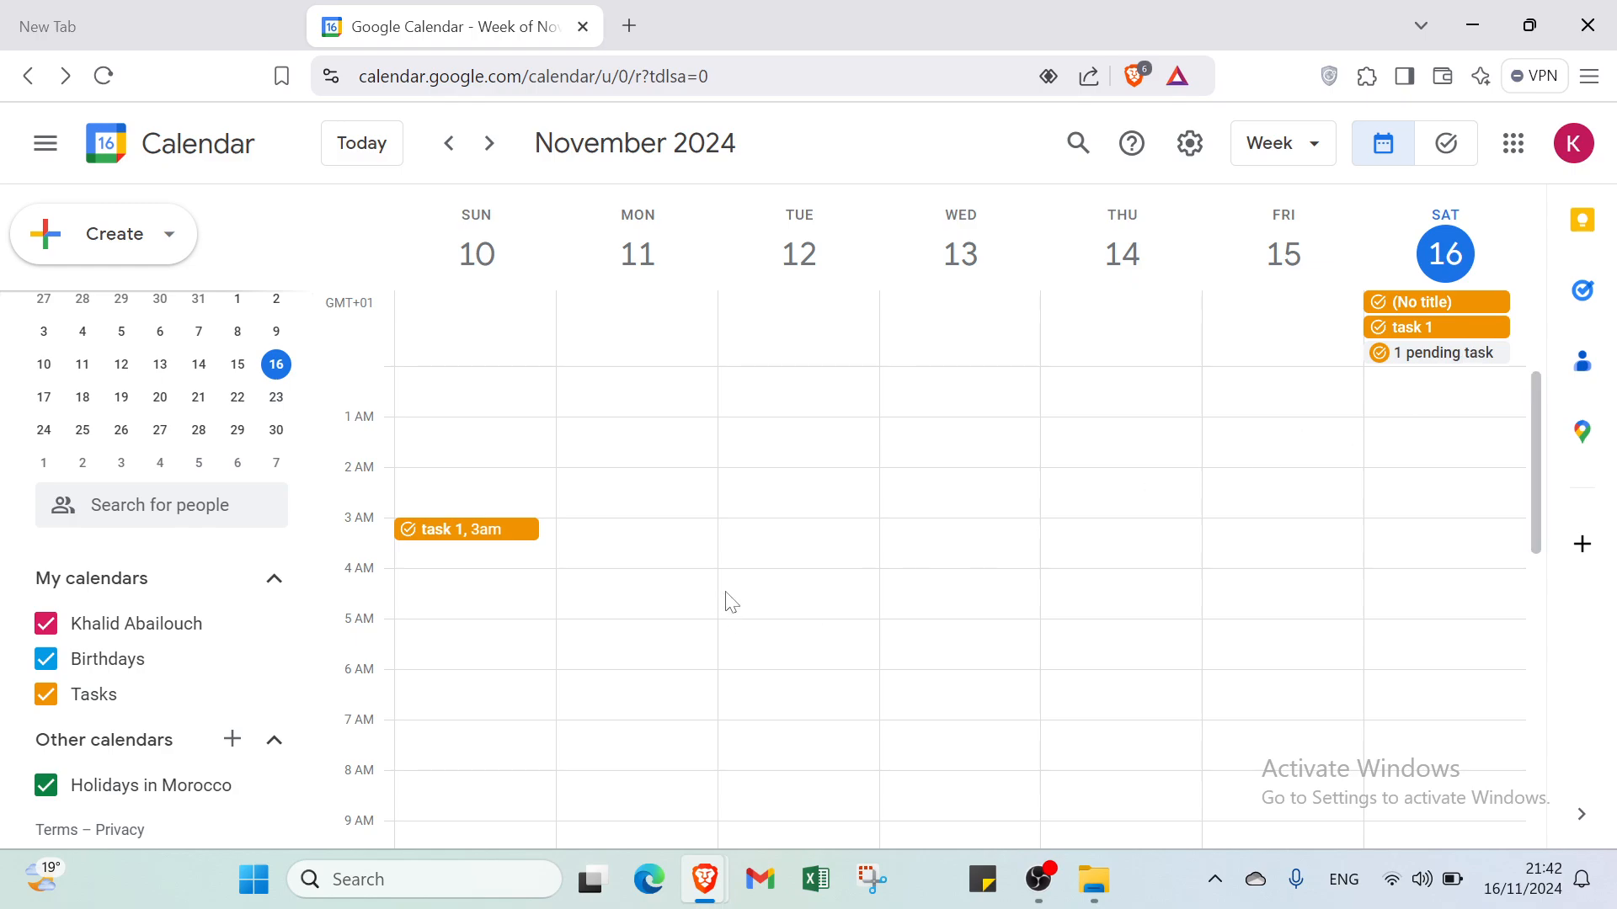
click(161, 243)
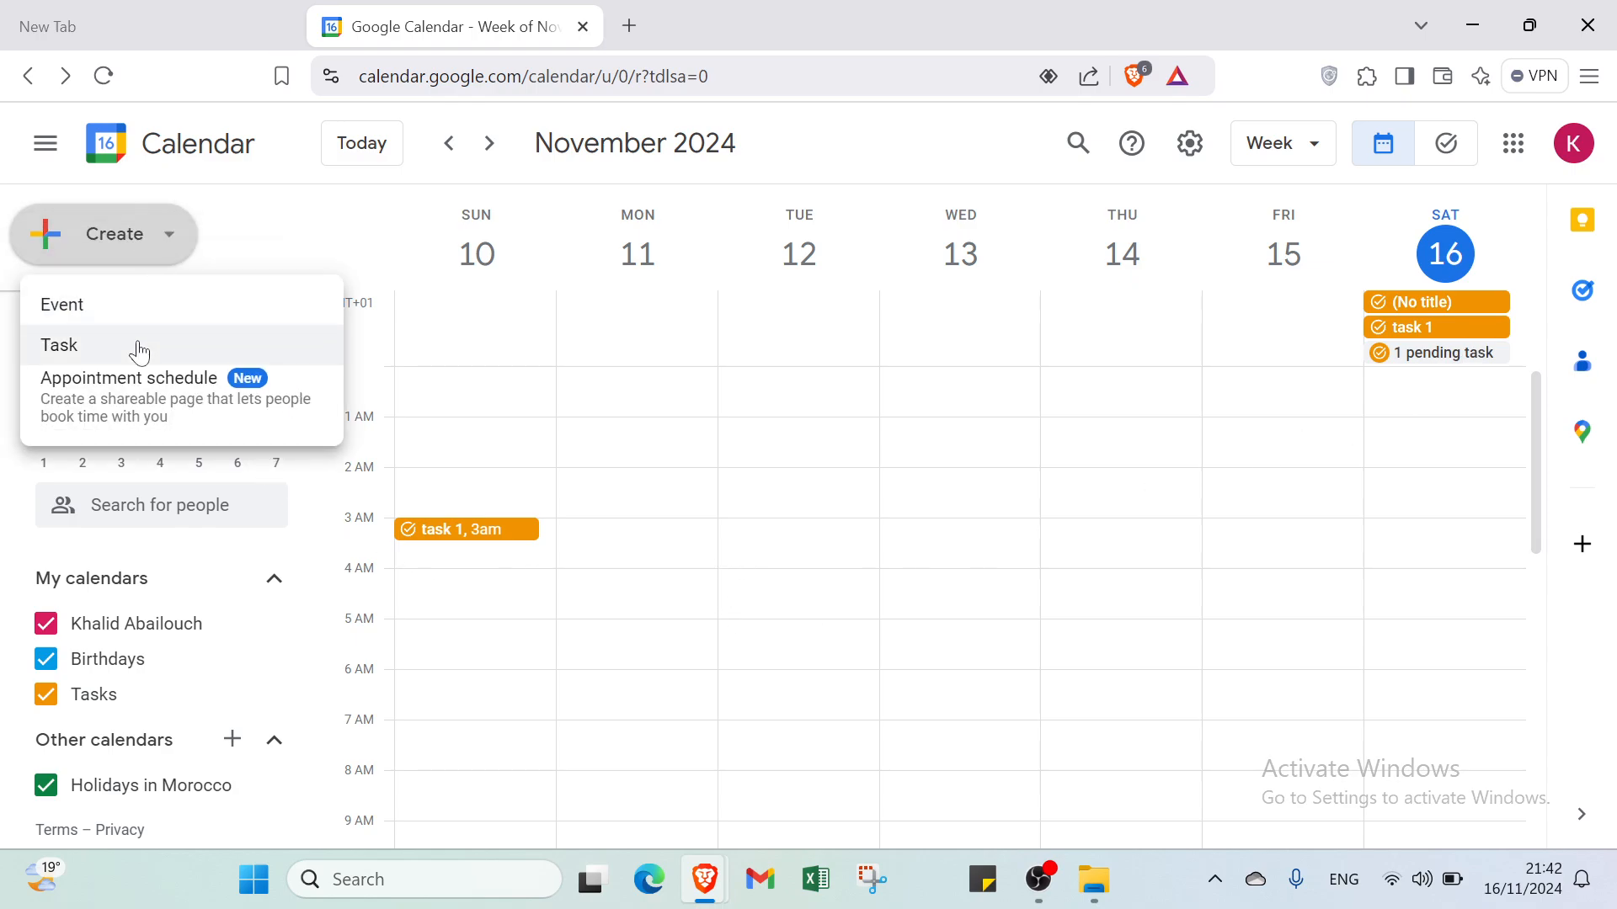
click(147, 345)
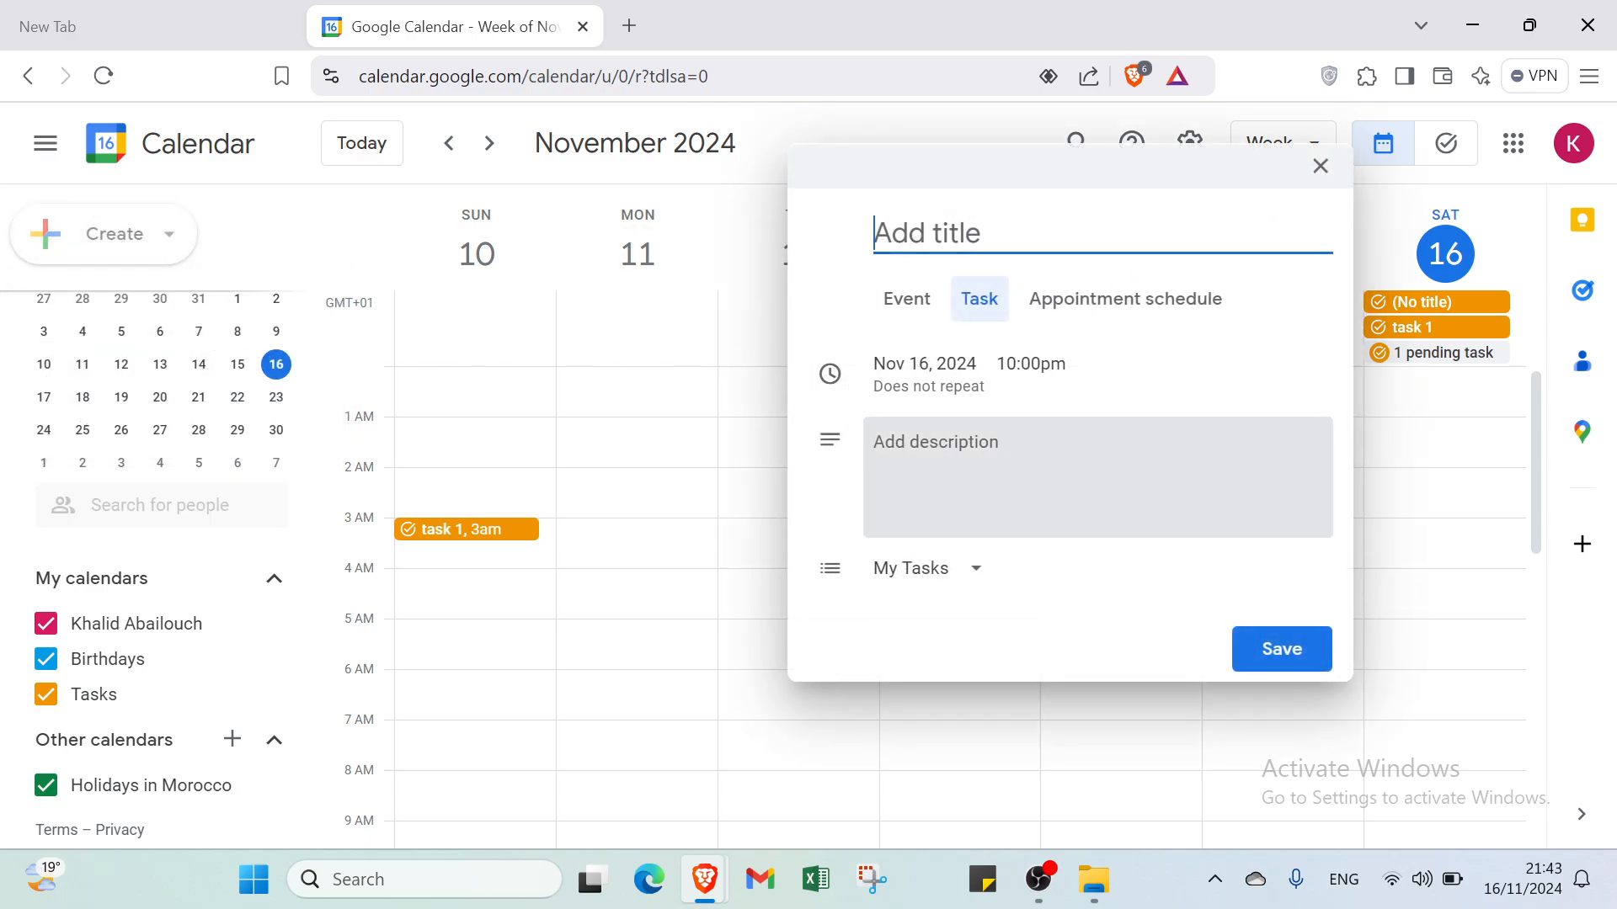
click(724, 343)
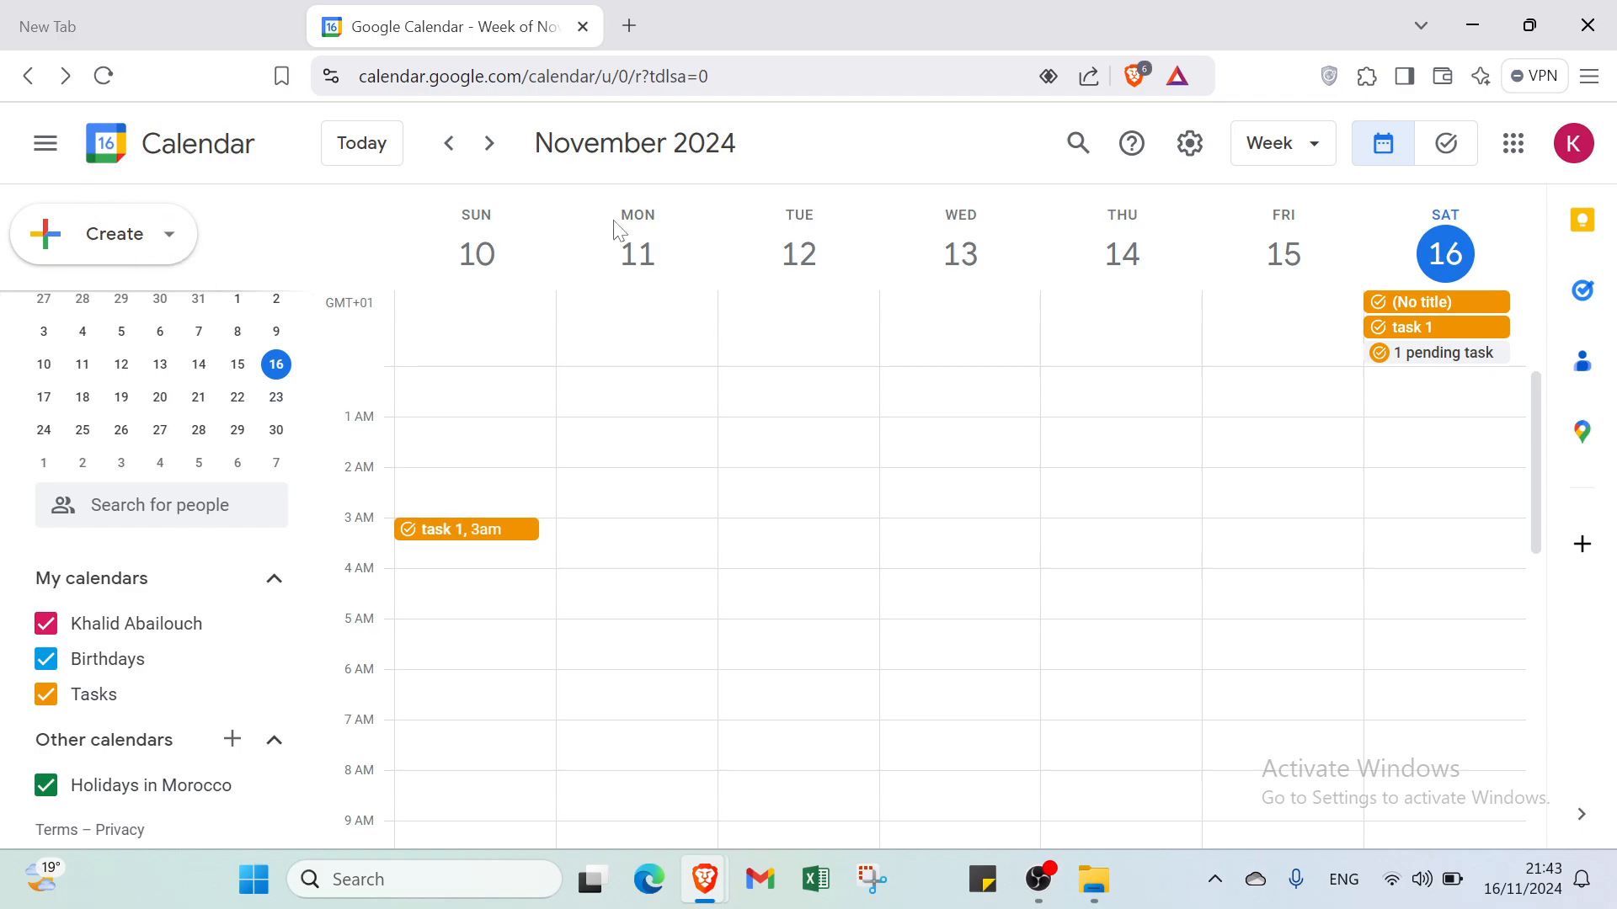
- Select the My Tasks list in the Tasks view, and view the new list form without creating a list
click(1456, 159)
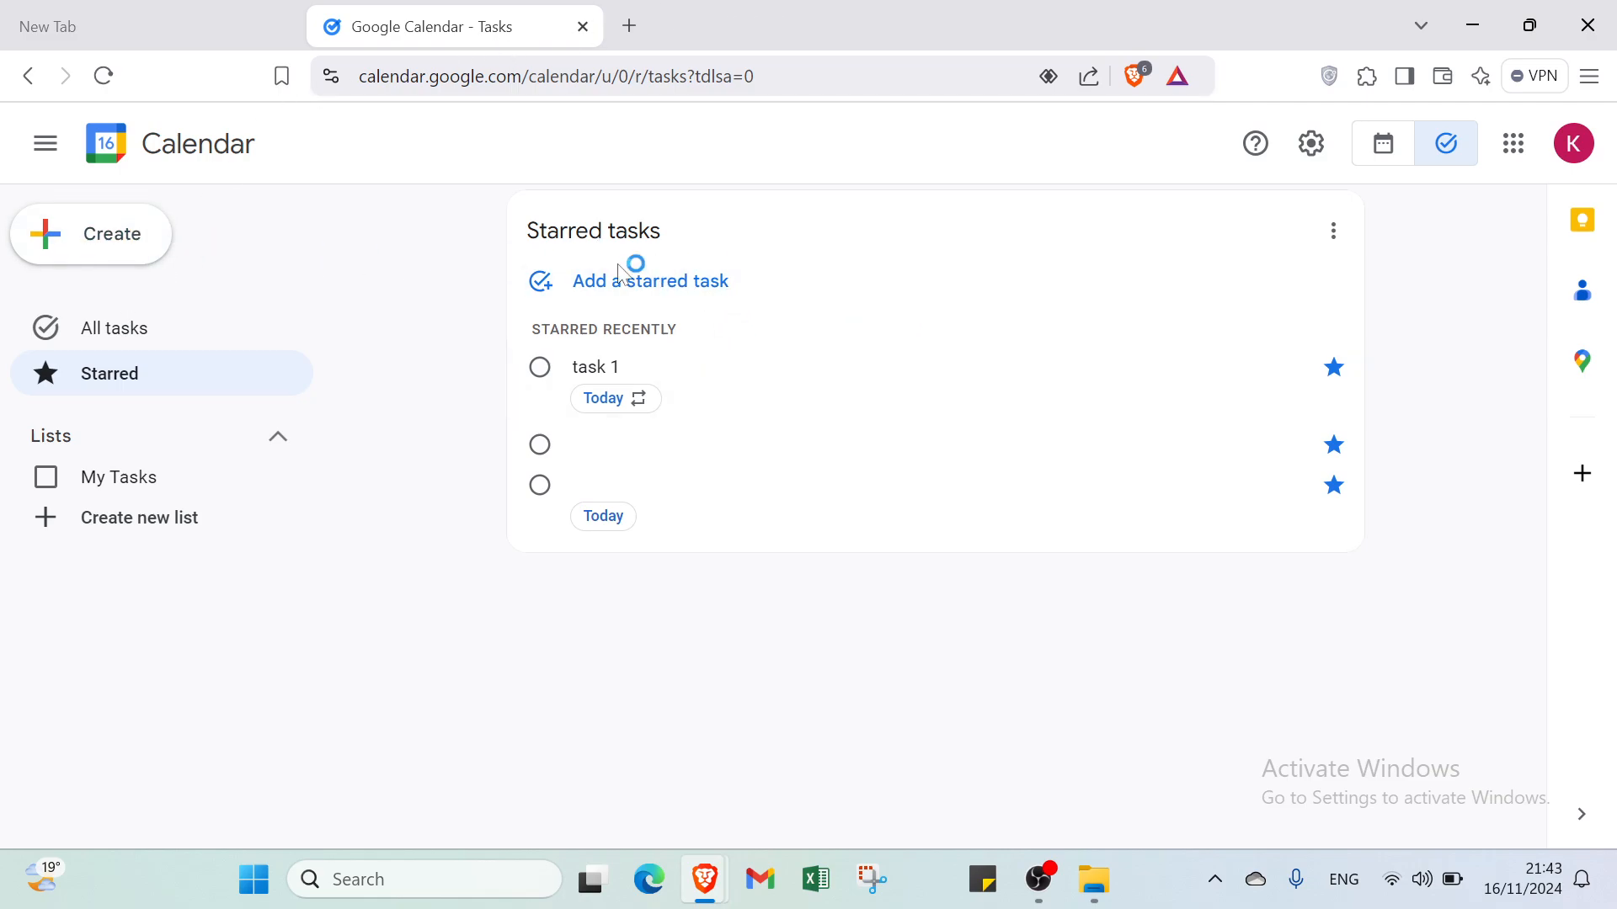
click(160, 488)
click(161, 516)
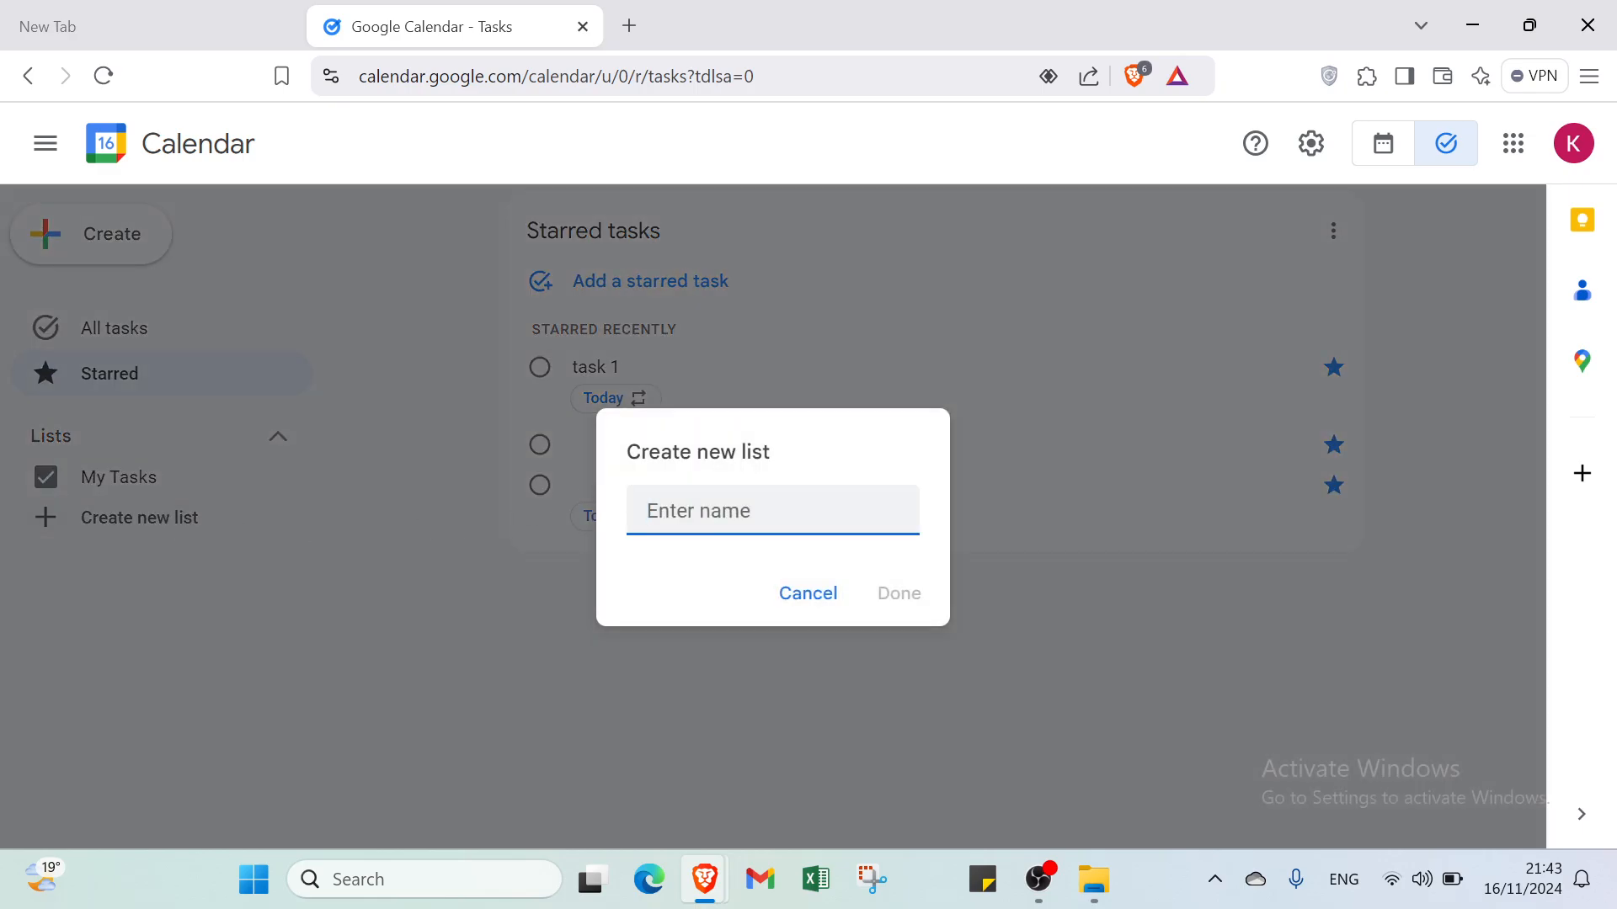
click(615, 616)
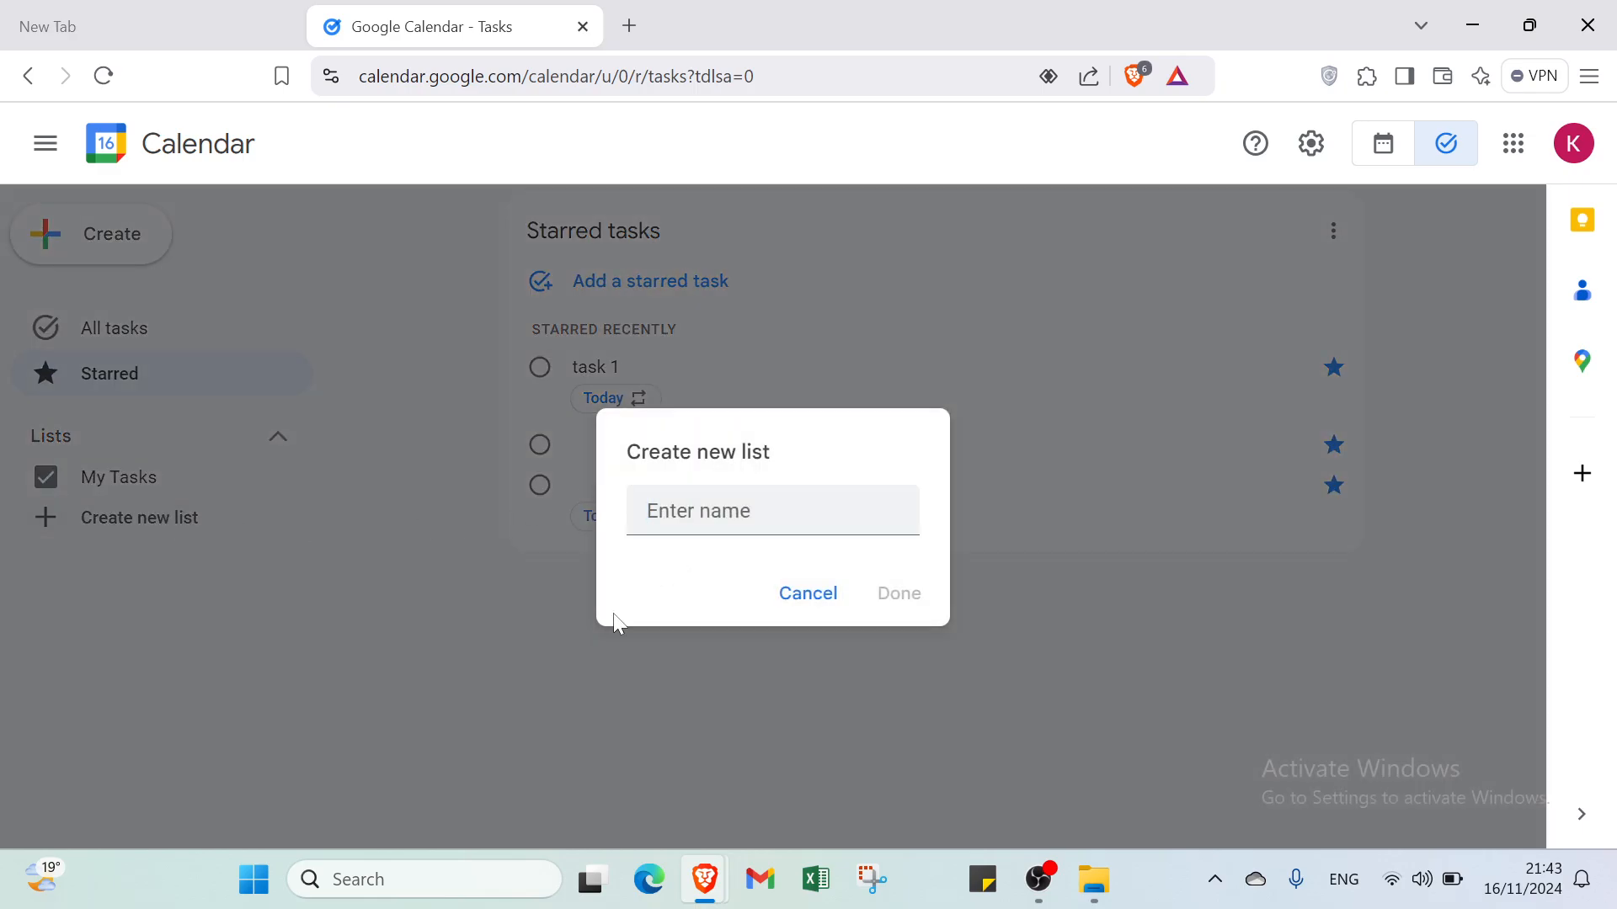
click(789, 593)
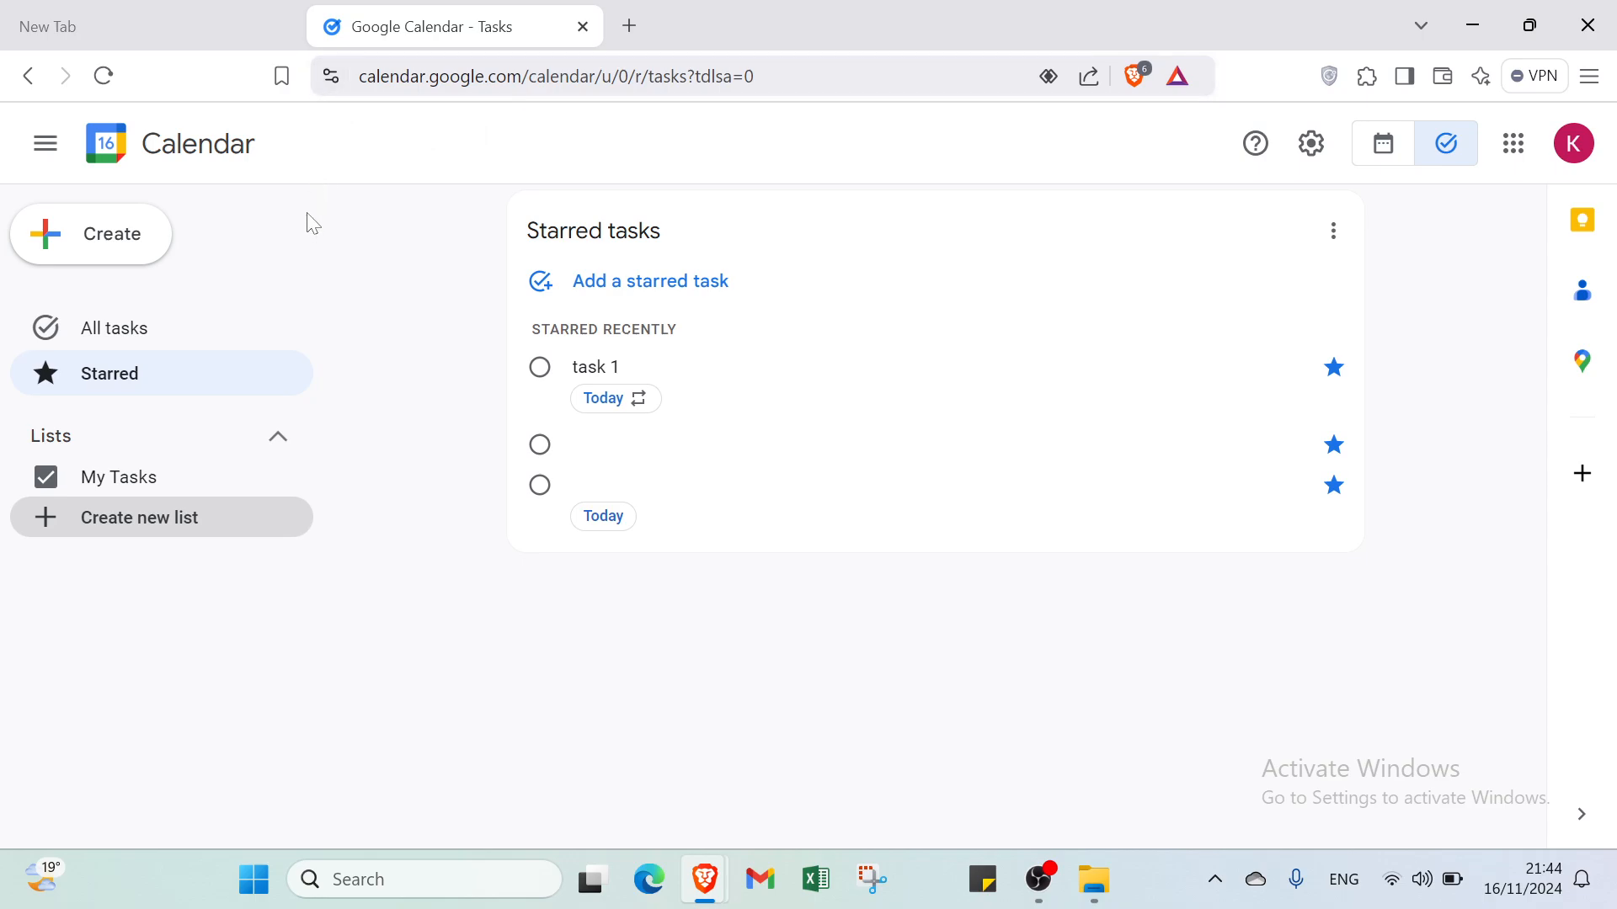
click(225, 44)
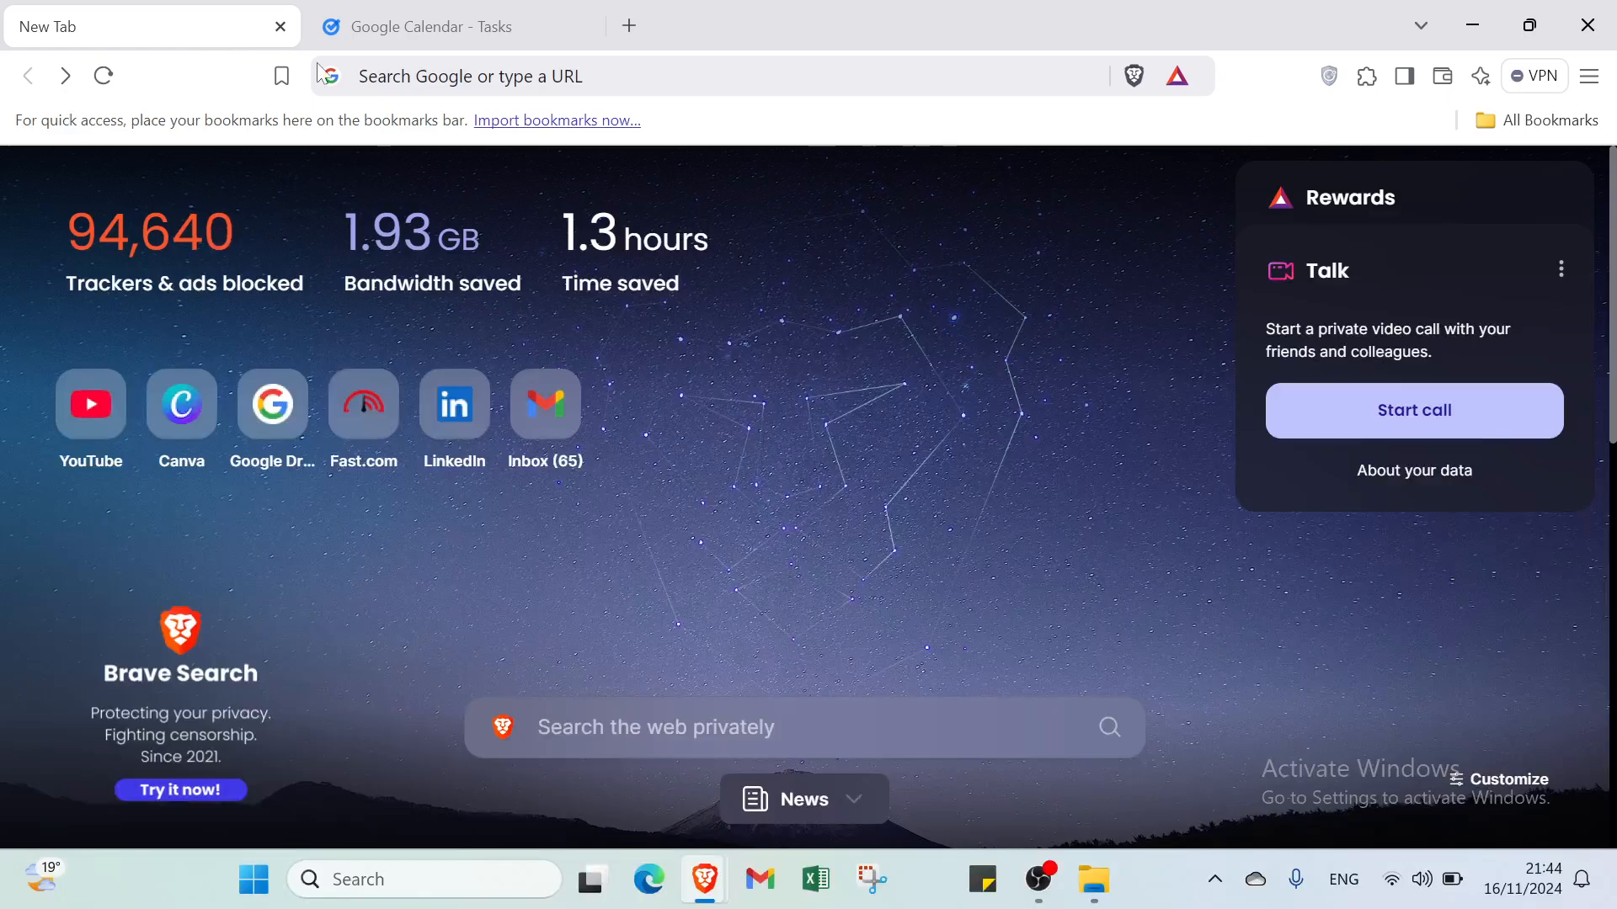
click(421, 35)
click(225, 39)
click(407, 33)
click(195, 13)
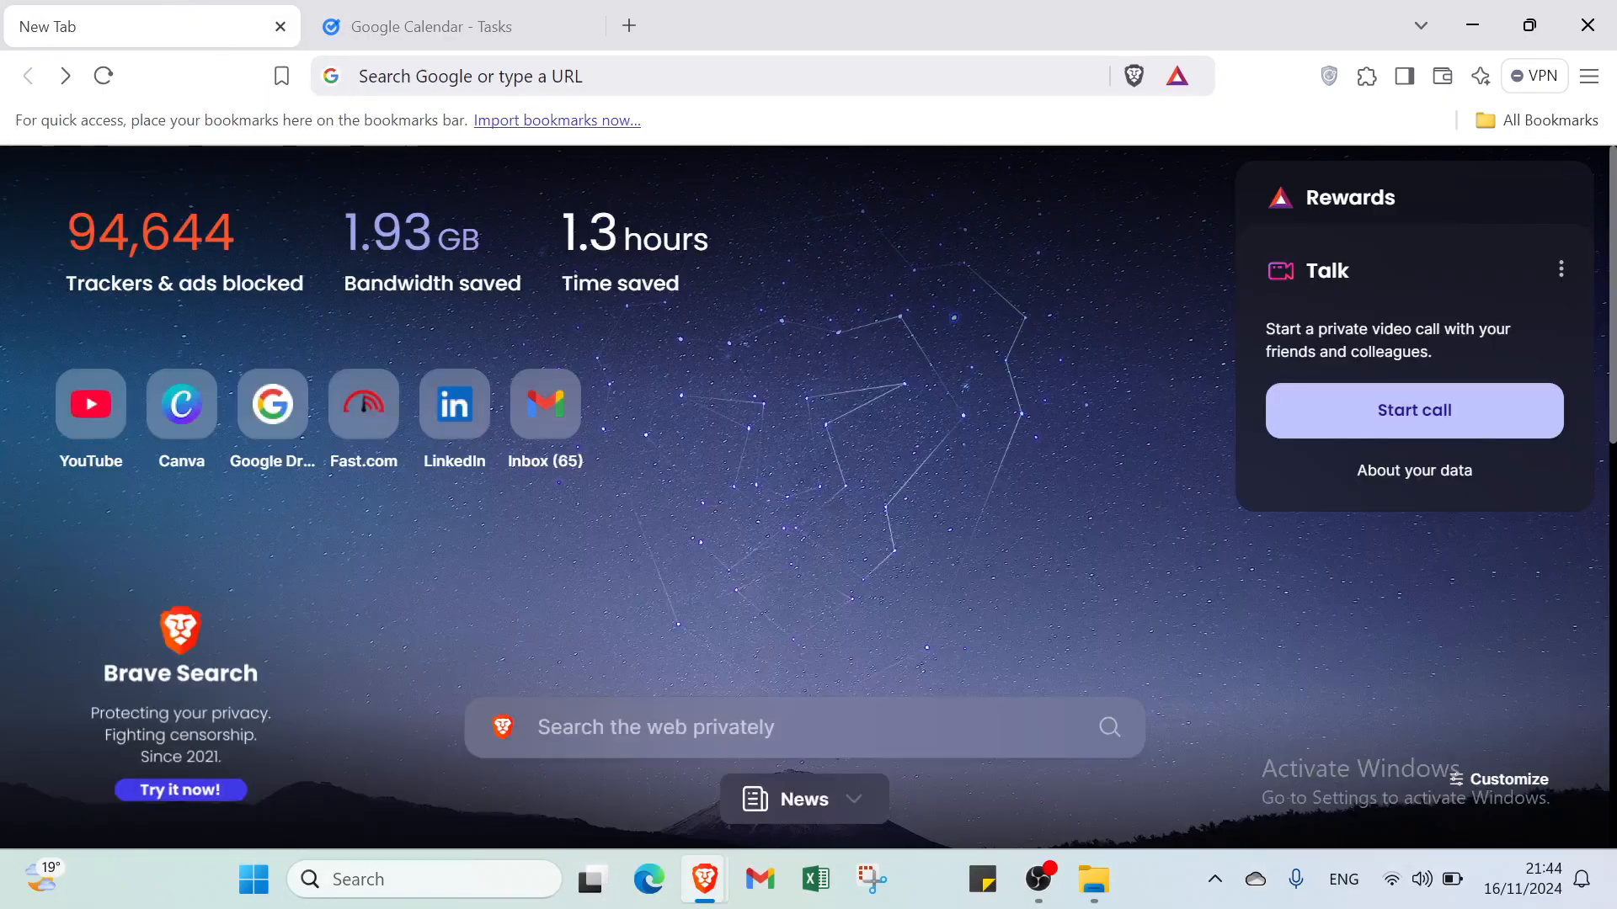
click(430, 37)
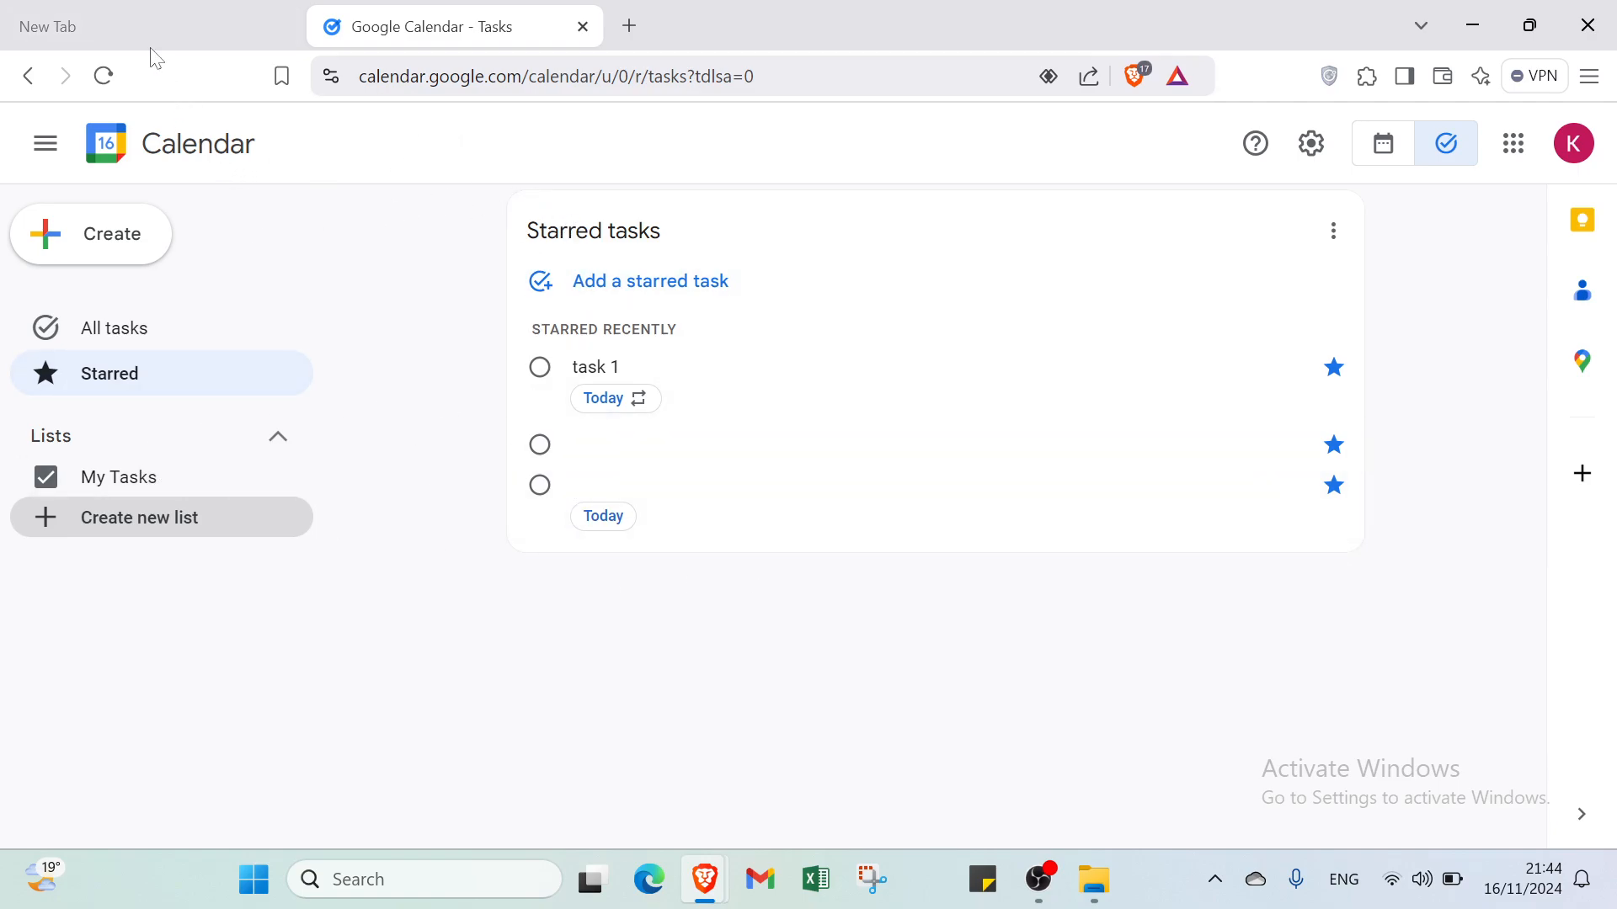
click(155, 15)
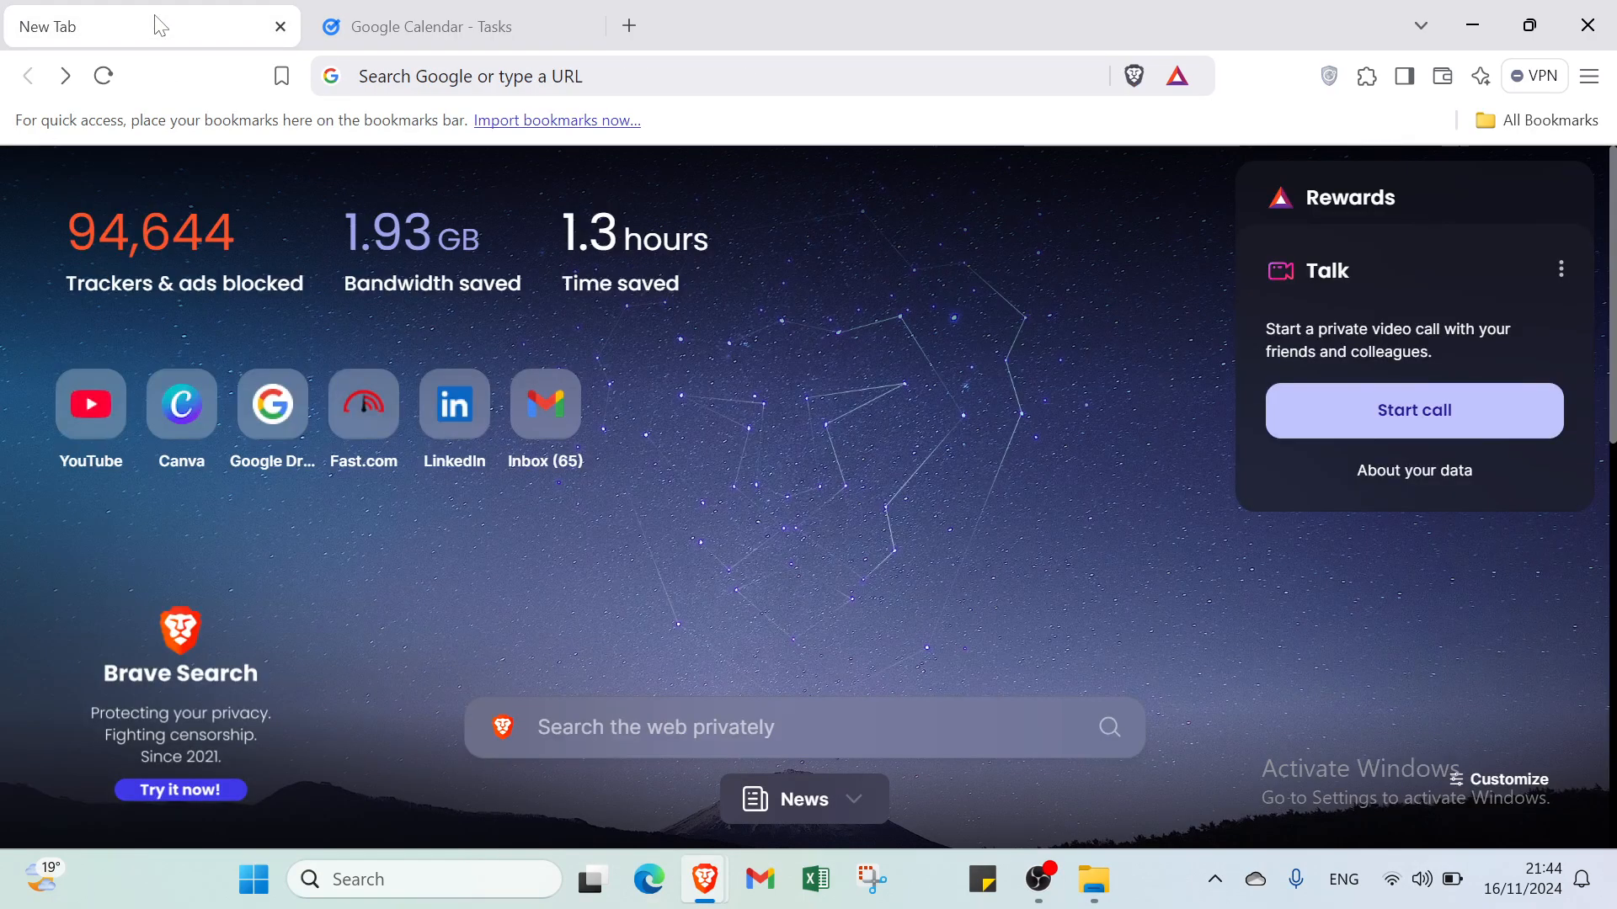